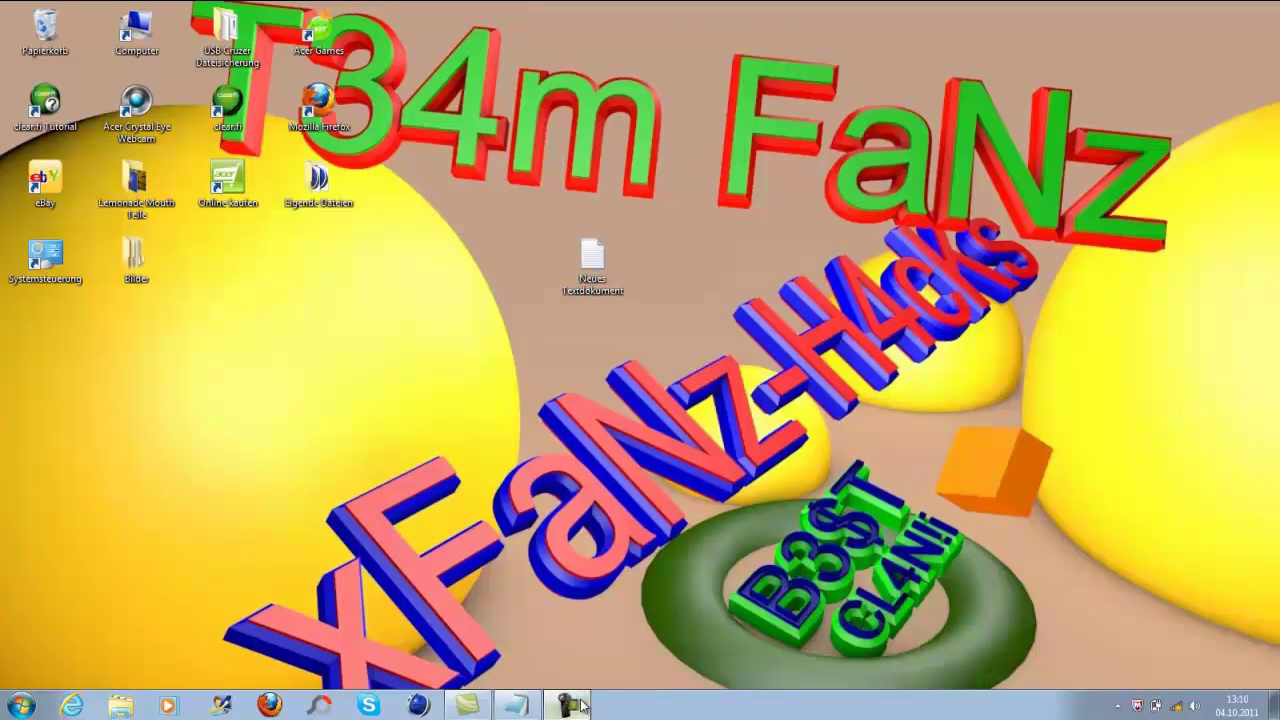
# Bring the Notepad note back and type the opening lines of the intro text
pyautogui.click(508, 707)
pyautogui.write('jio')
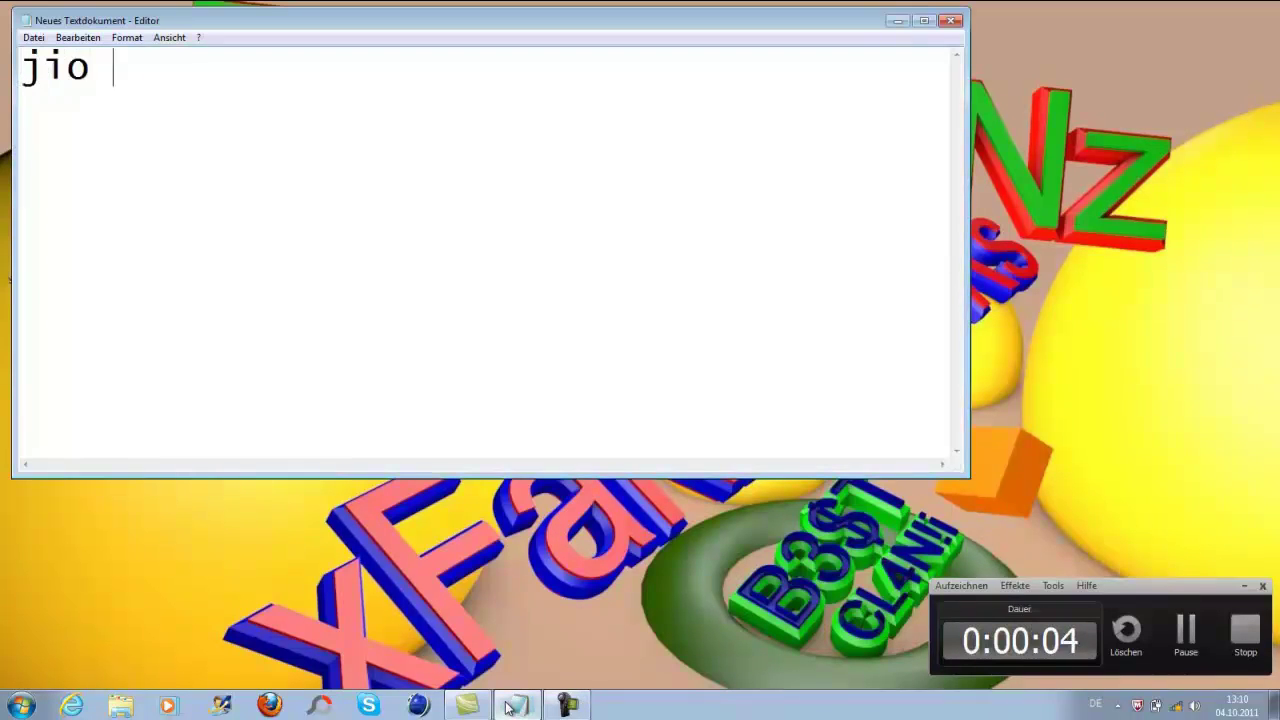
pyautogui.write('hey l')
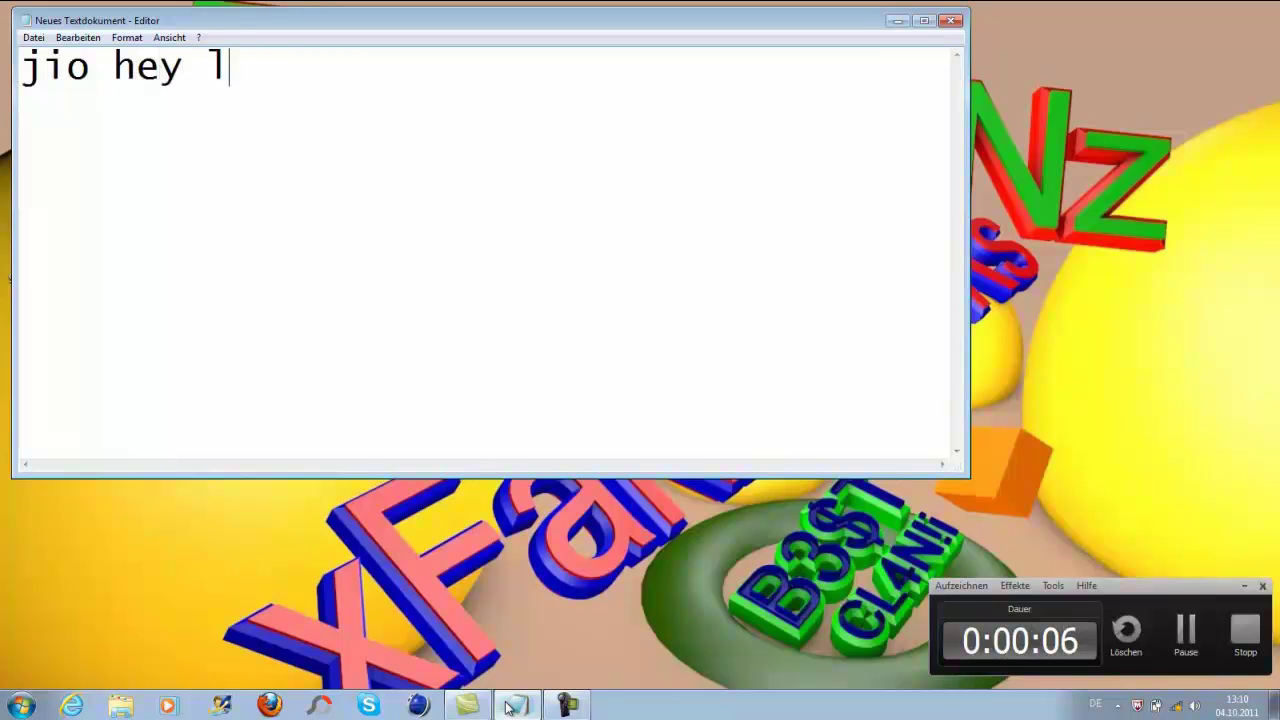
pyautogui.write('eute ich b')
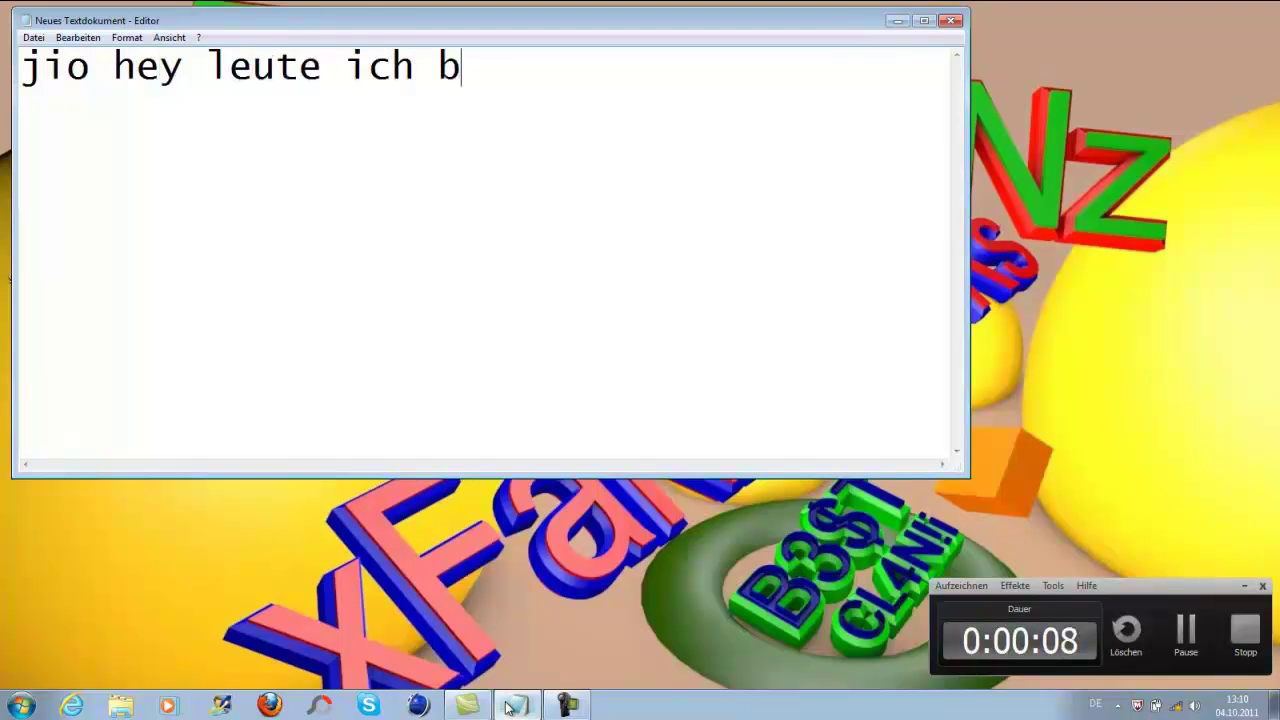
pyautogui.write('in juri')
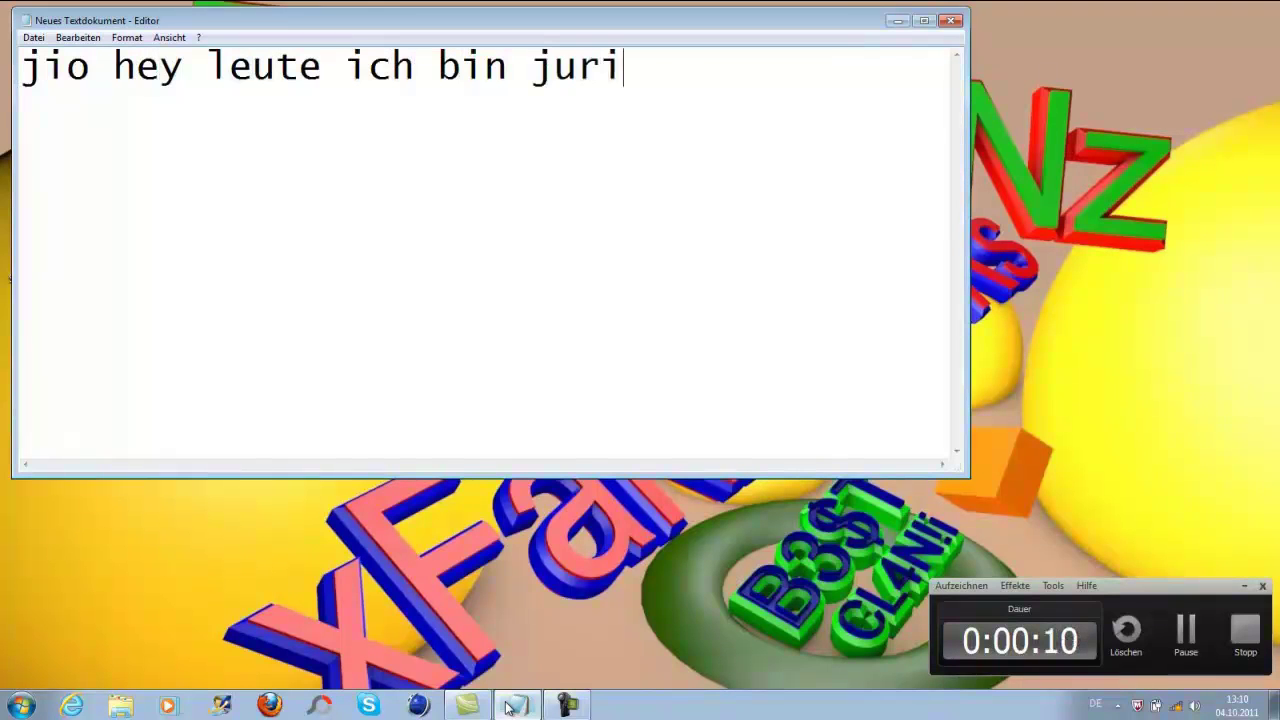
pyautogui.write('j von ger')
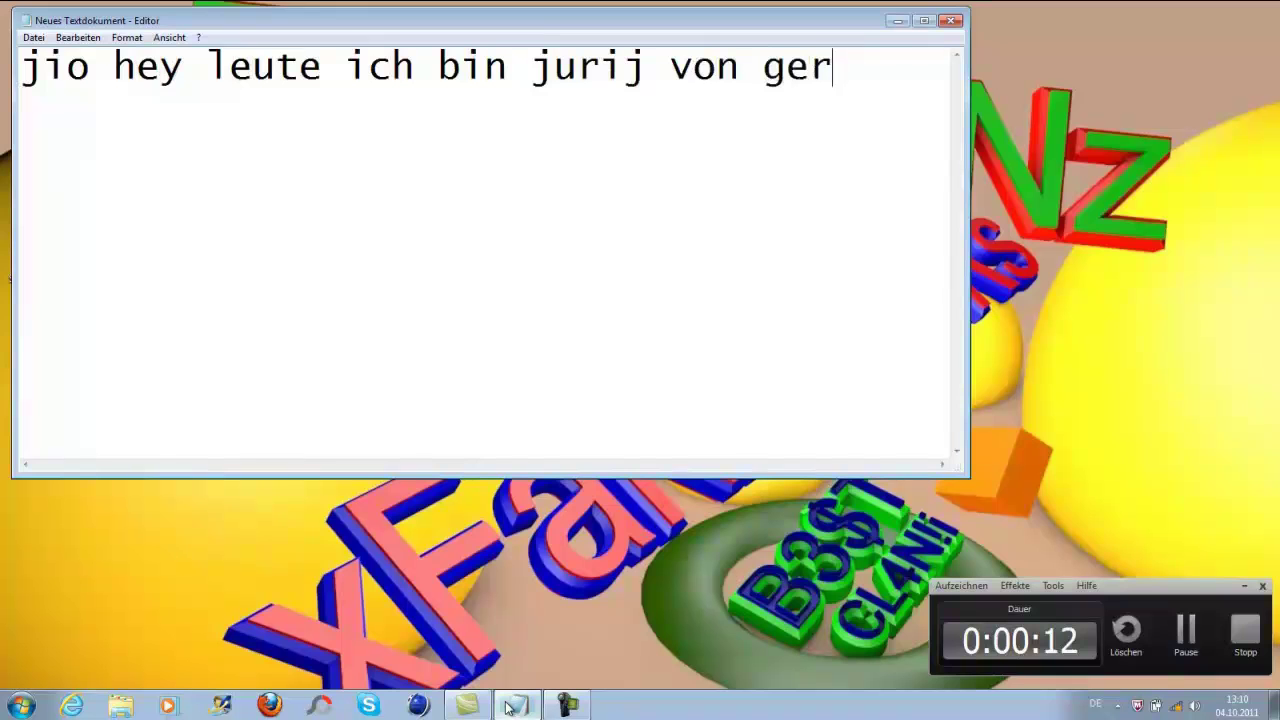
pyautogui.write('nghd')
pyautogui.press('Return')
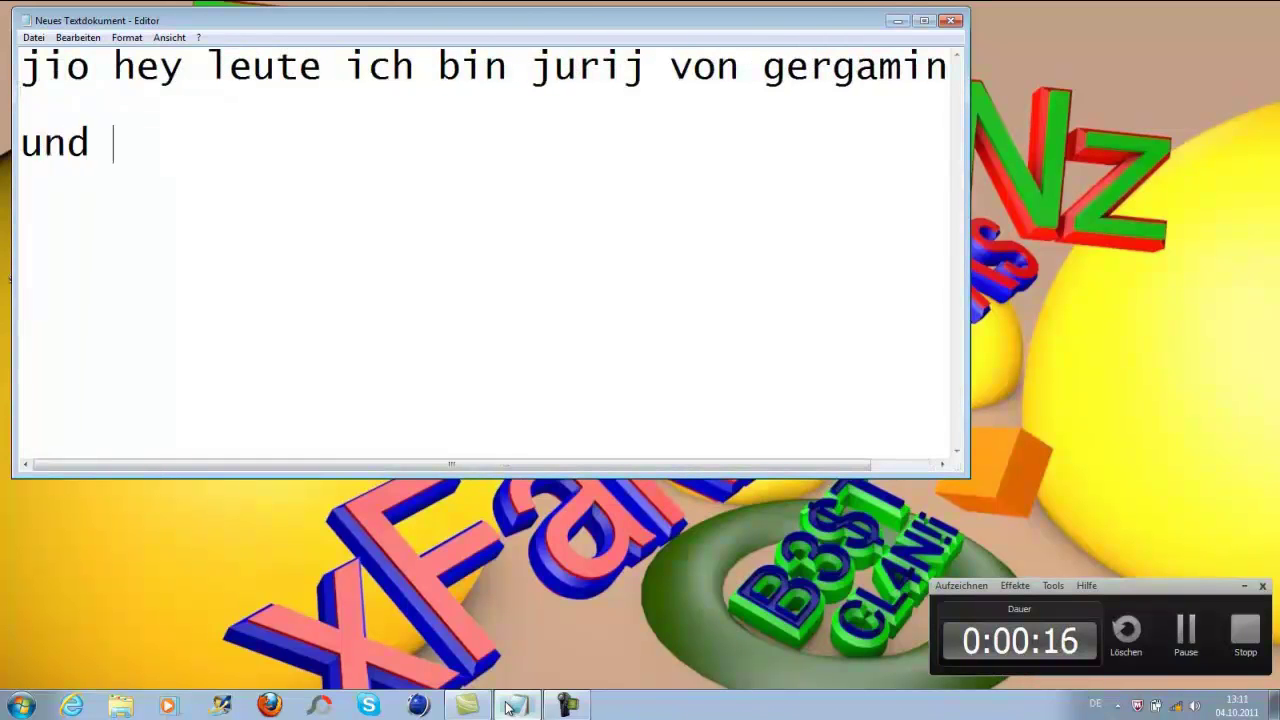
pyautogui.write('weil ')
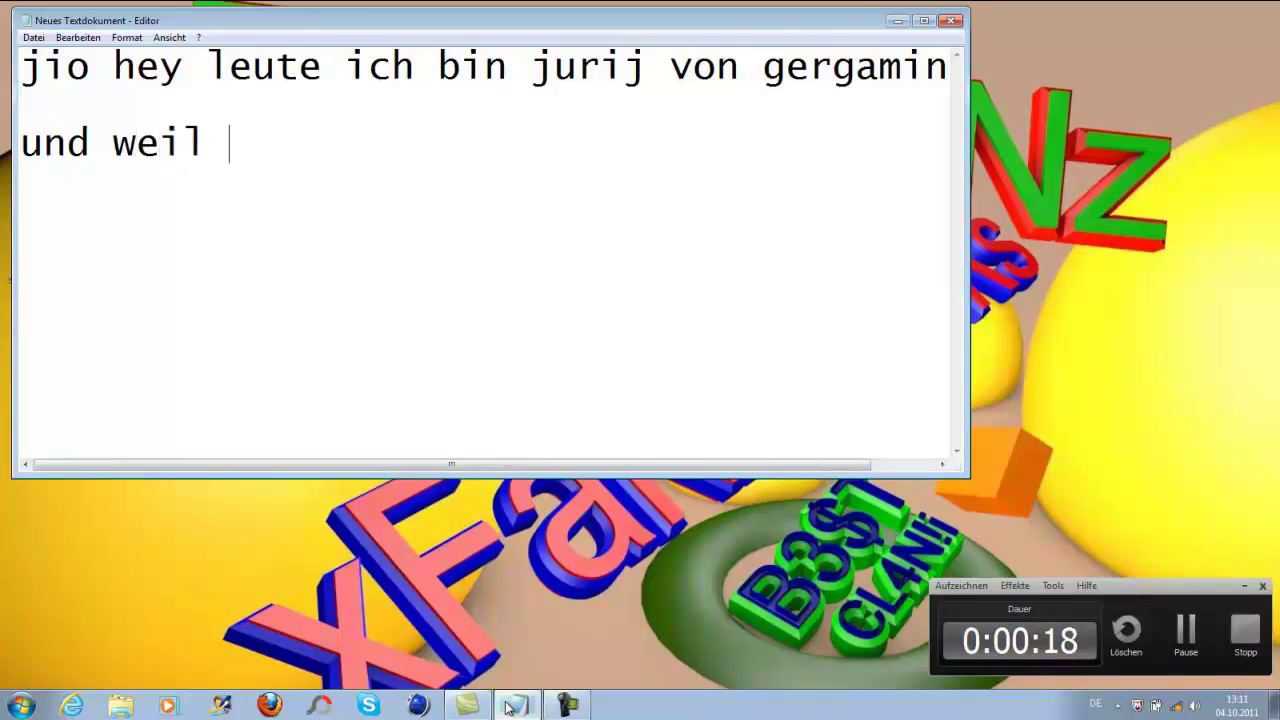
pyautogui.write('mir grad m')
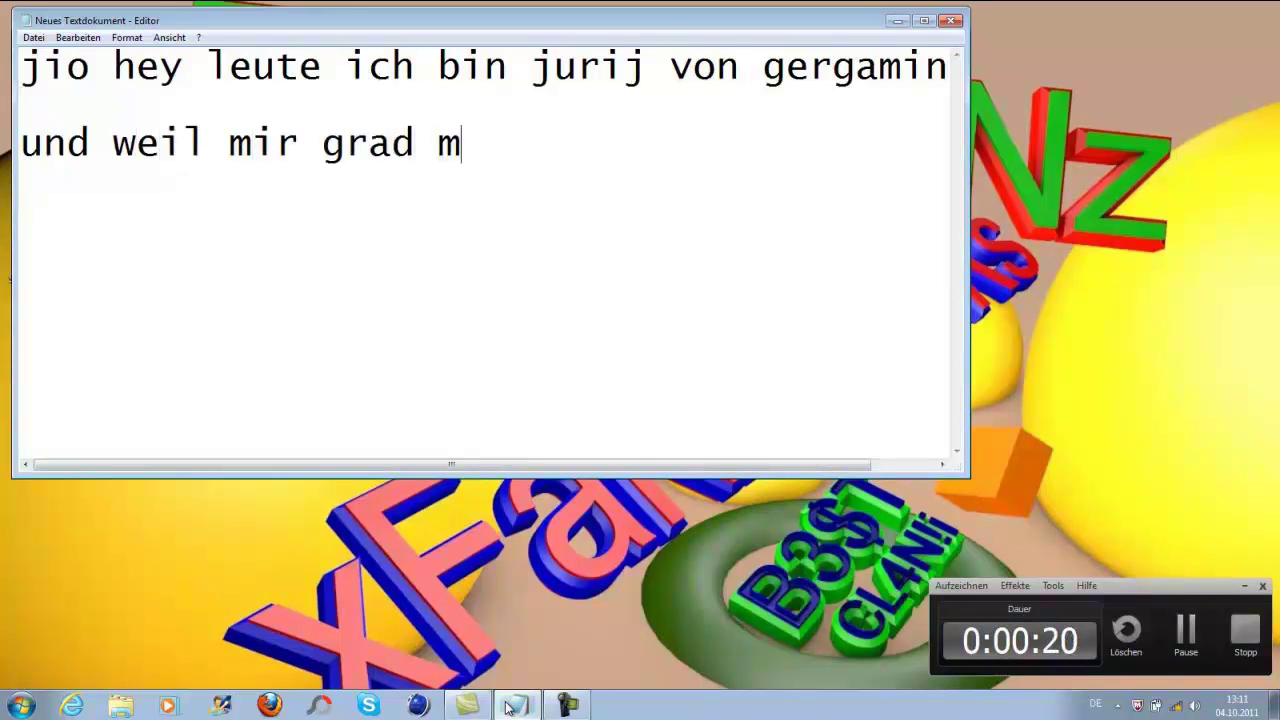
pyautogui.write('egalan')
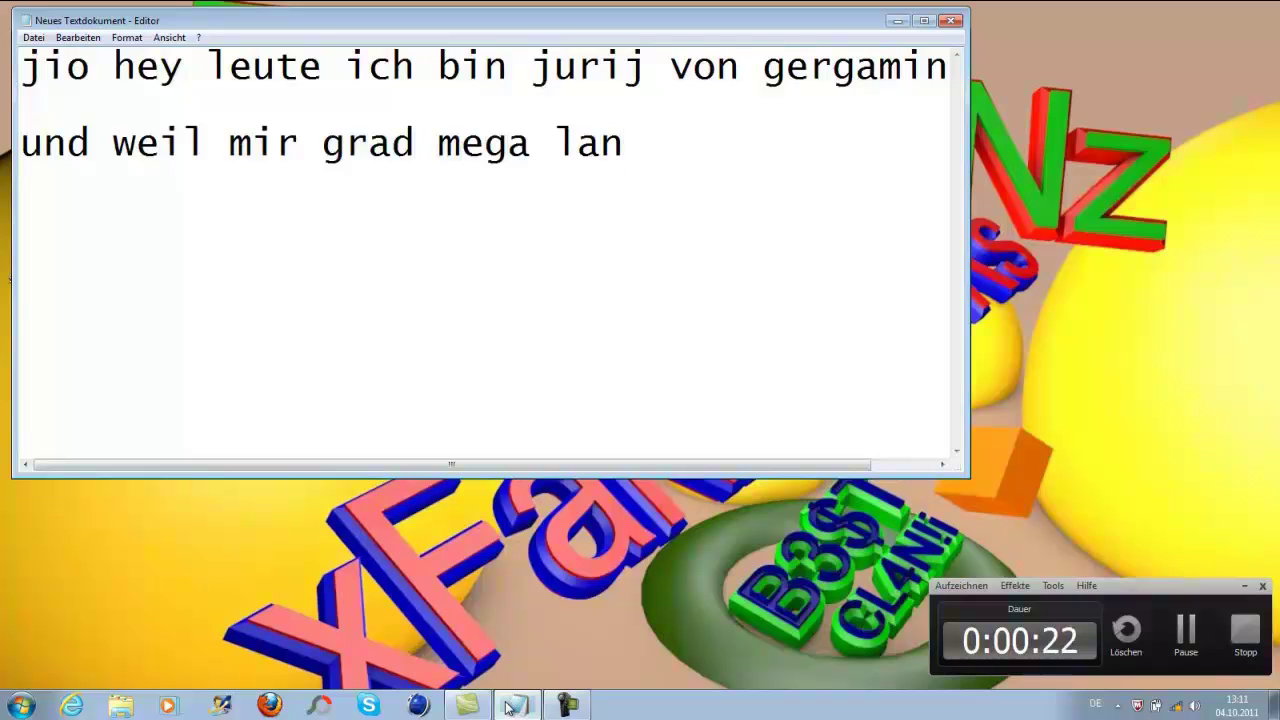
pyautogui.write('gweilig is')
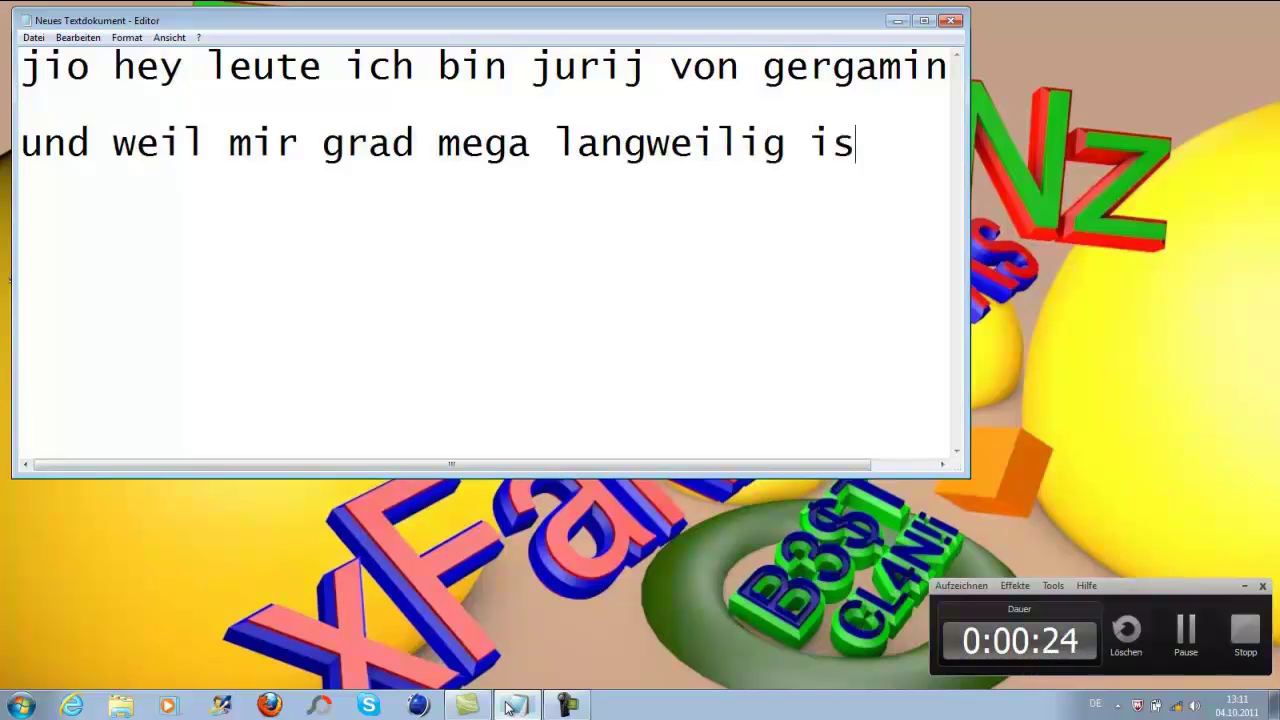
pyautogui.write('mach')
pyautogui.press('Return')
pyautogui.write('ch ein')
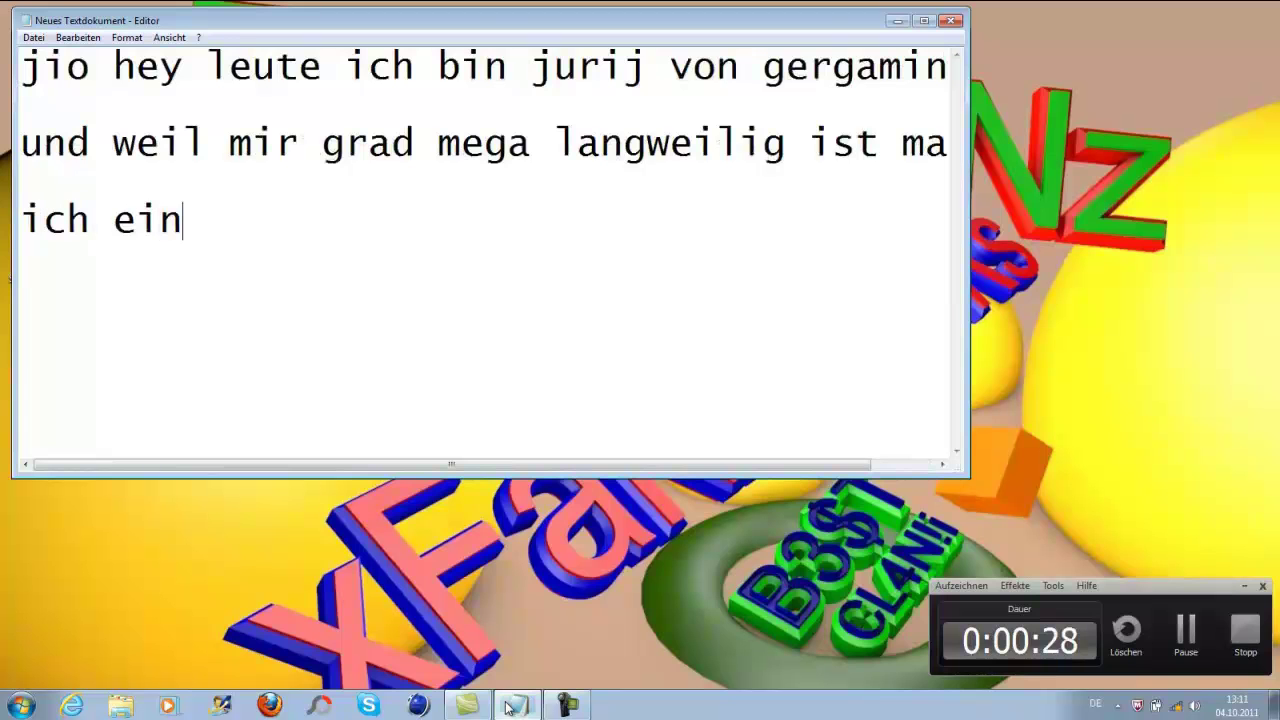
pyautogui.write(' lang')
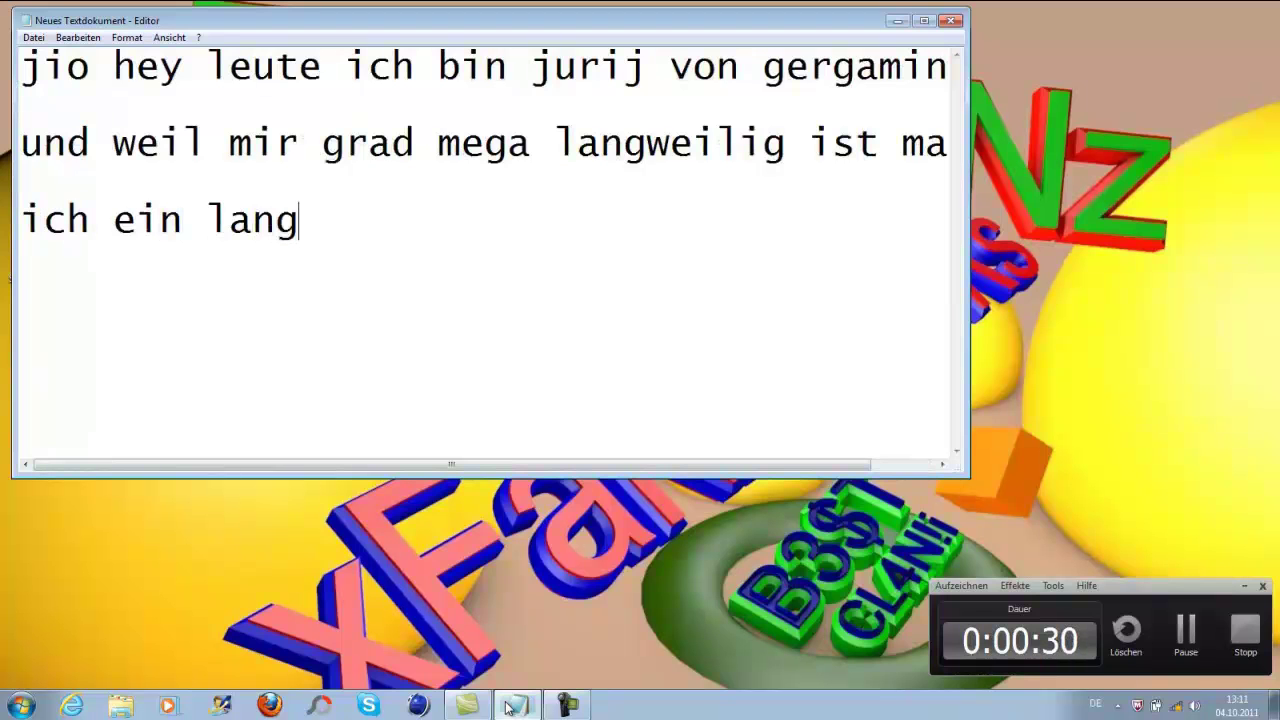
pyautogui.write('eweil ')
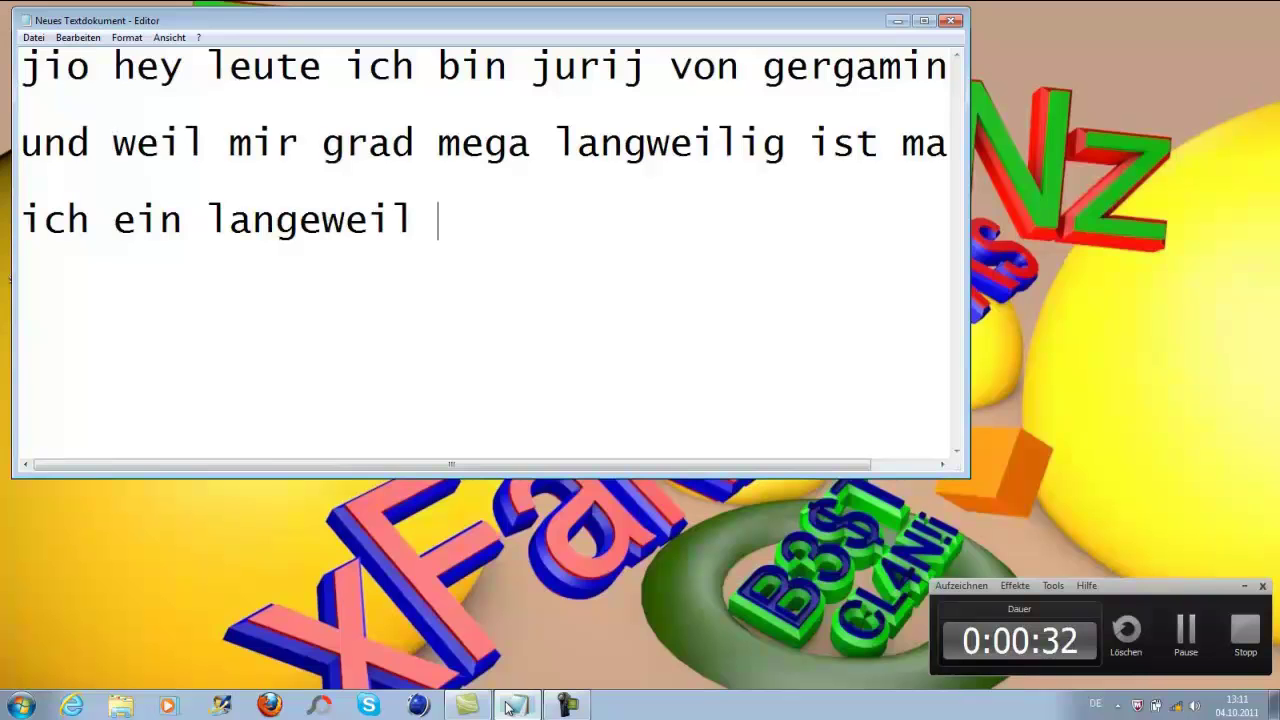
pyautogui.write('e video wie ihr')
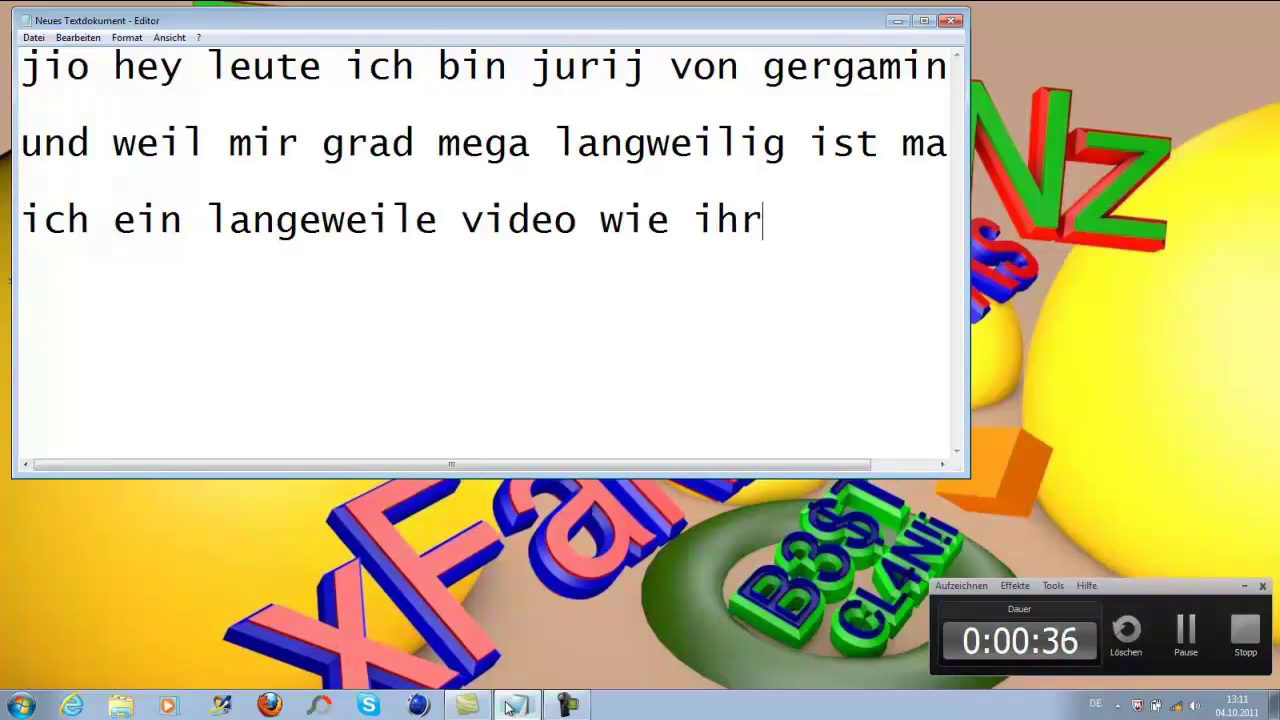
pyautogui.write(' ohne b')
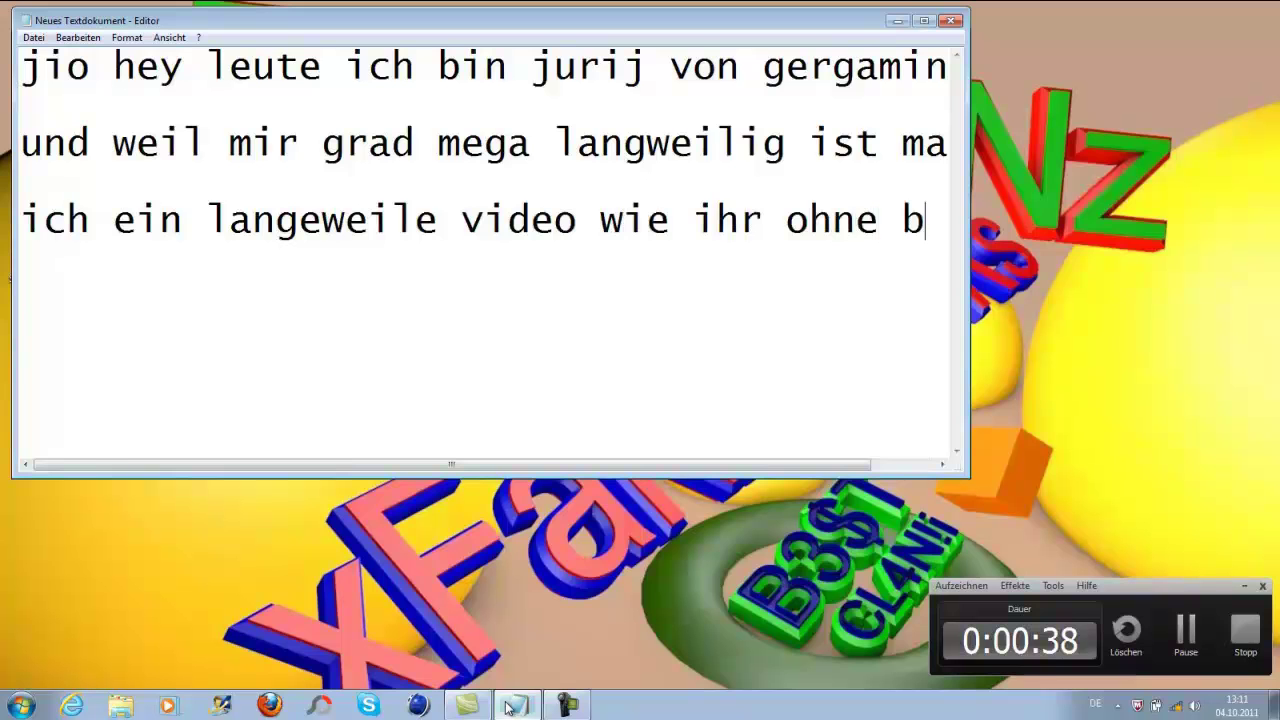
pyautogui.write('esondere')
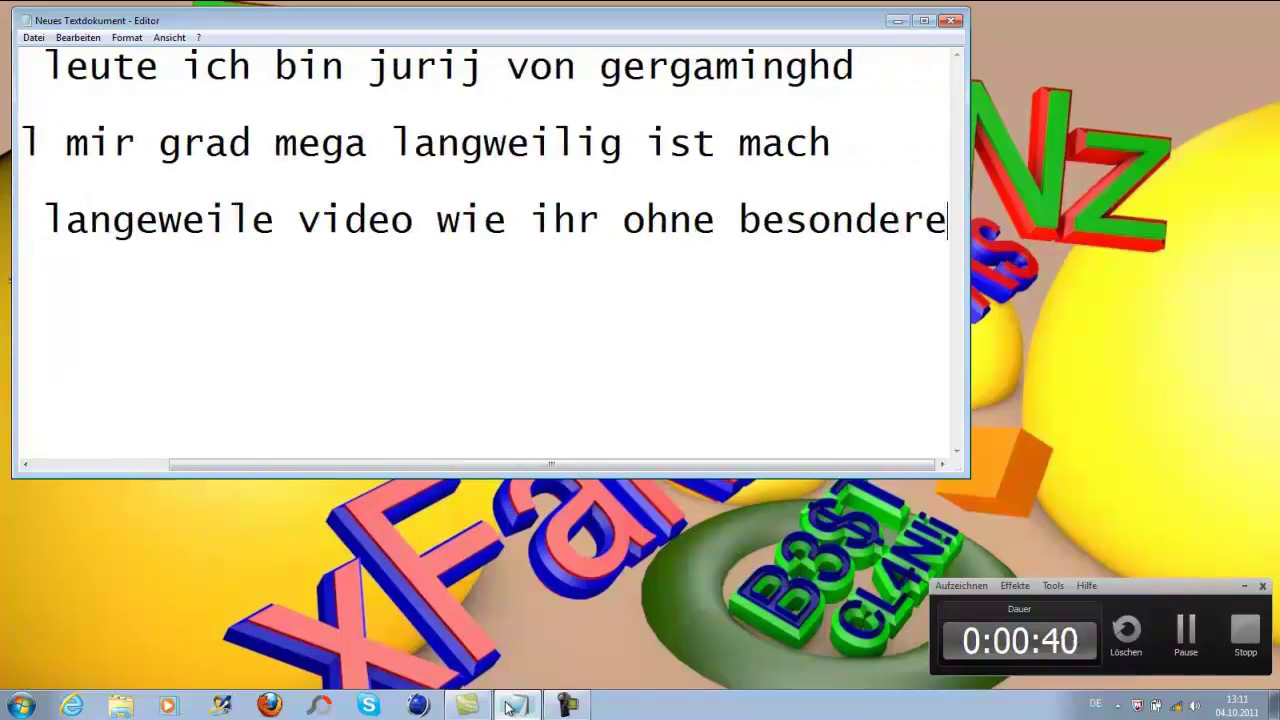
# Finish the note so it ends 'mit cinema 4d ;)' and minimise Notepad
pyautogui.press('Return')
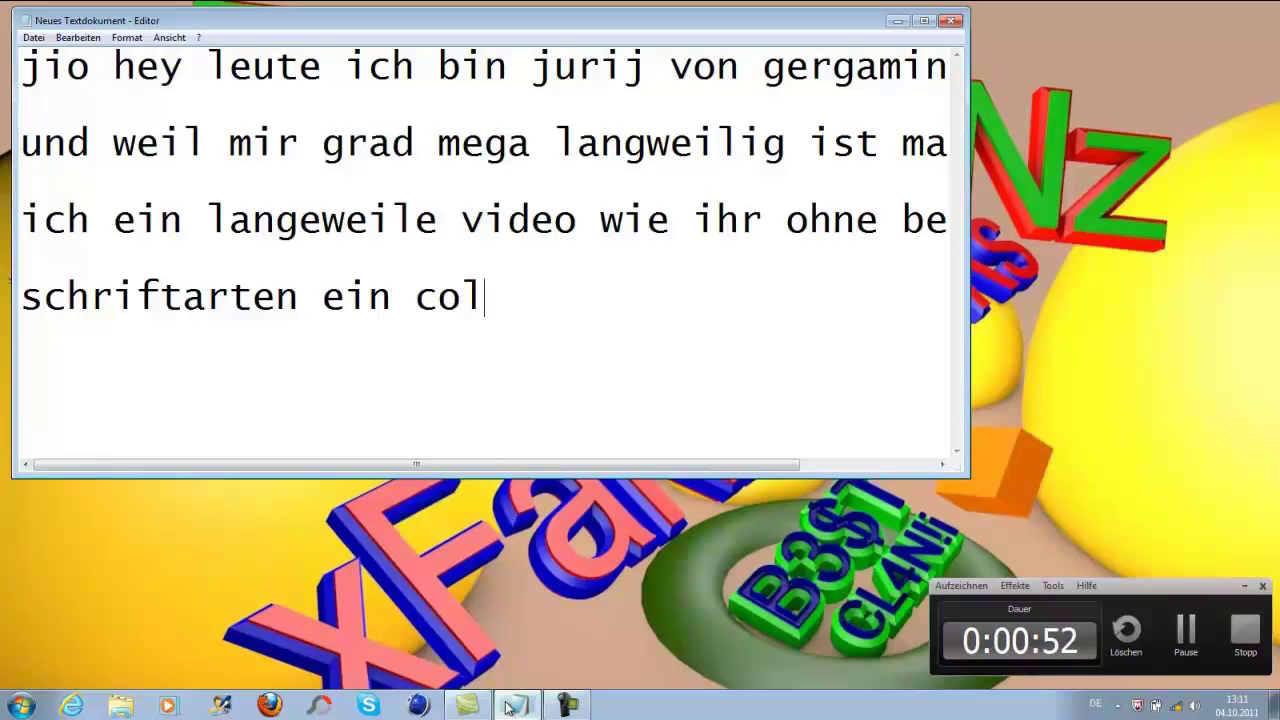
pyautogui.write('olen desktop hinterg')
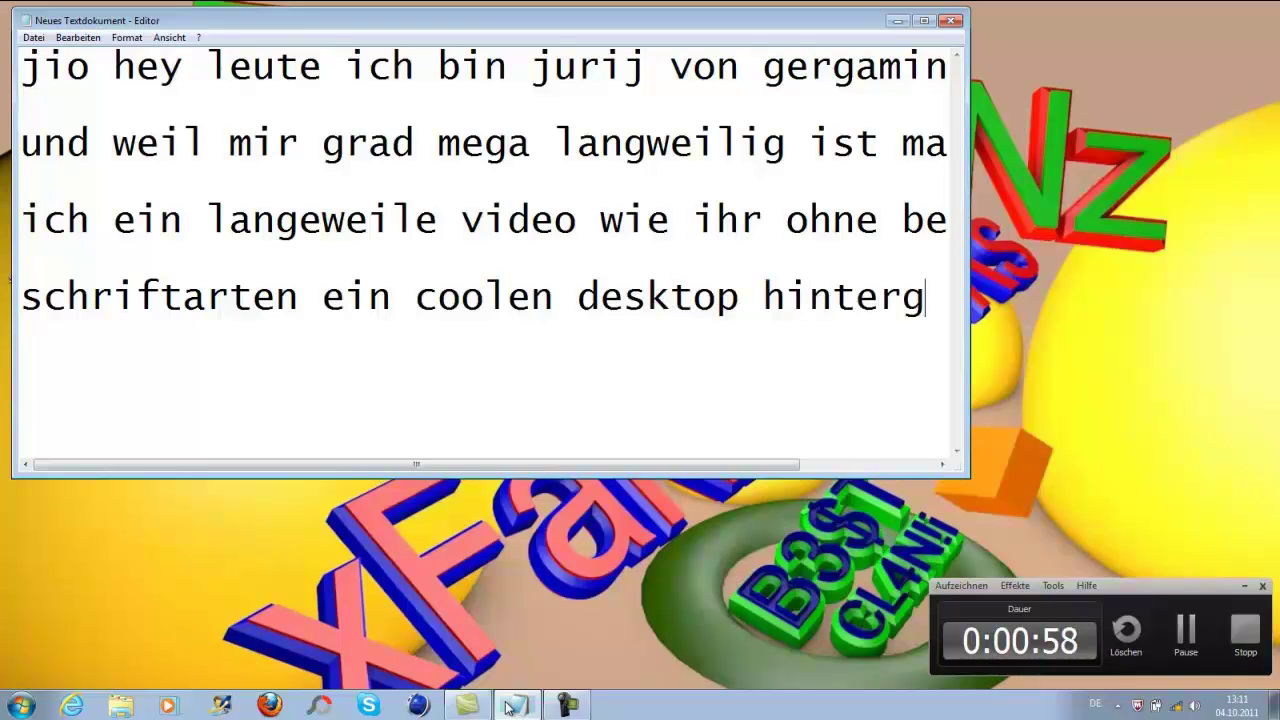
pyautogui.write('und ')
pyautogui.write('rstellt')
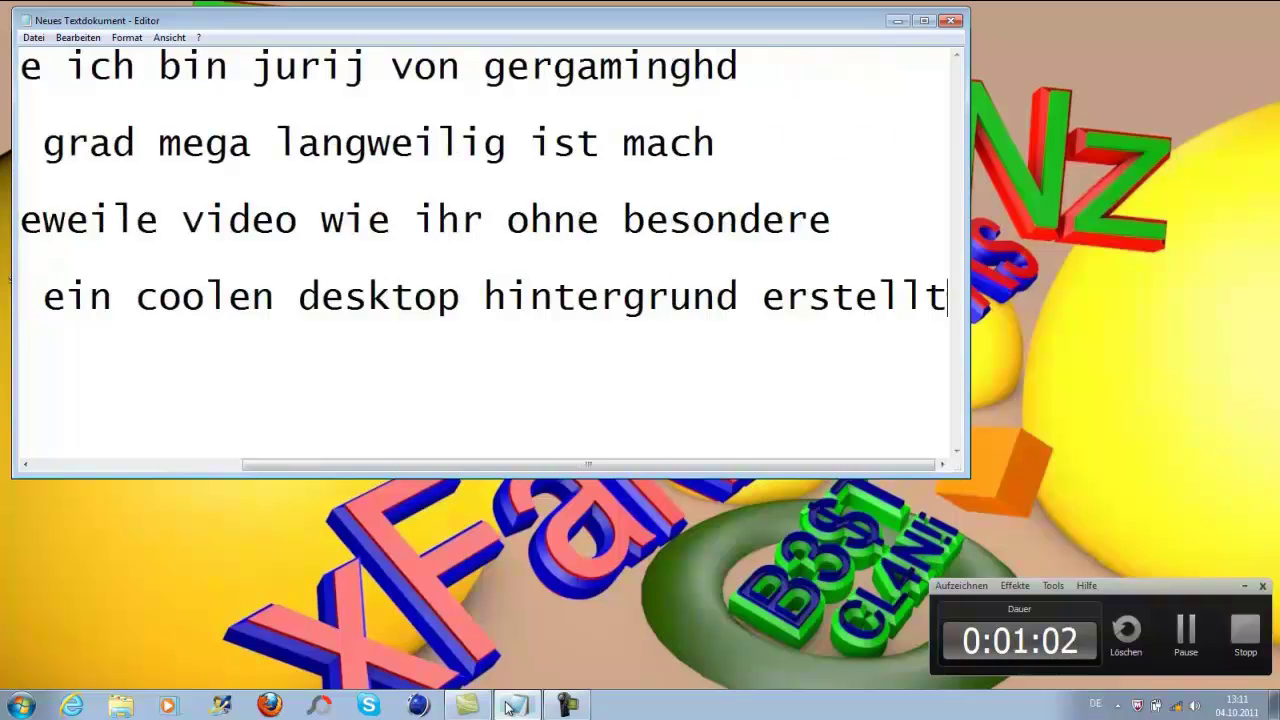
pyautogui.press('Return')
pyautogui.write('t ')
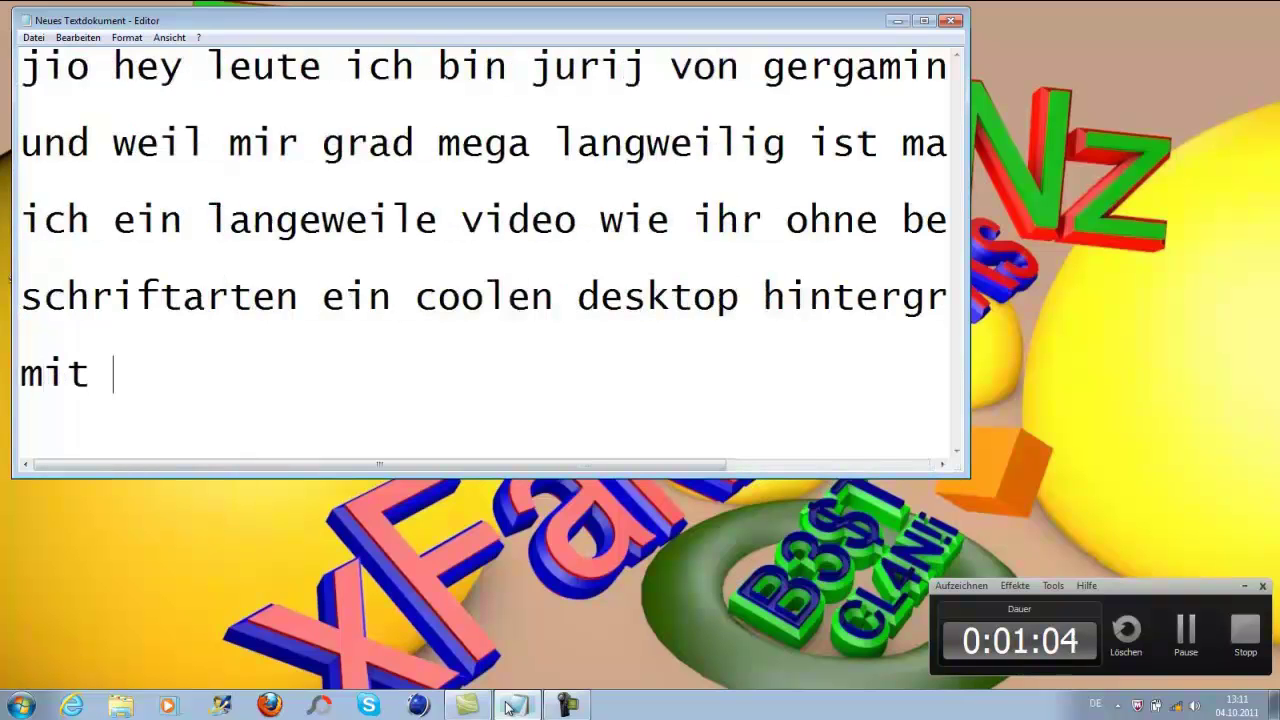
pyautogui.write('cinema 4d ;)')
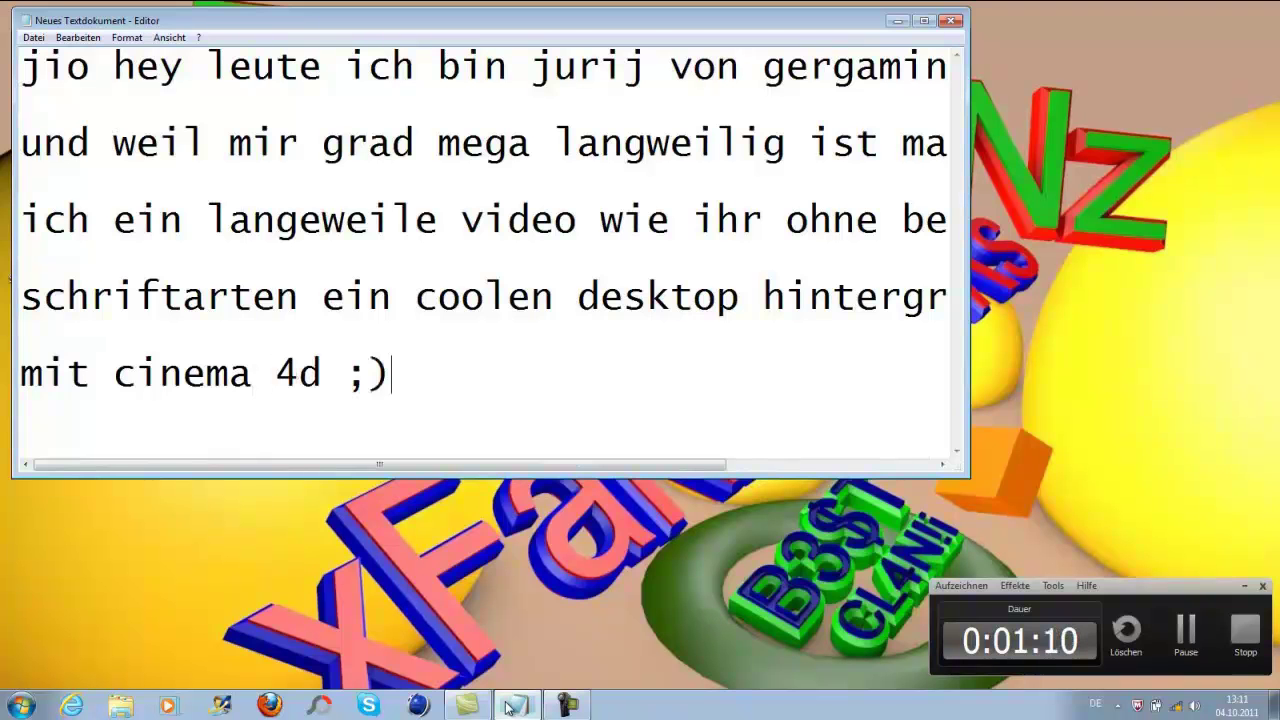
pyautogui.click(510, 707)
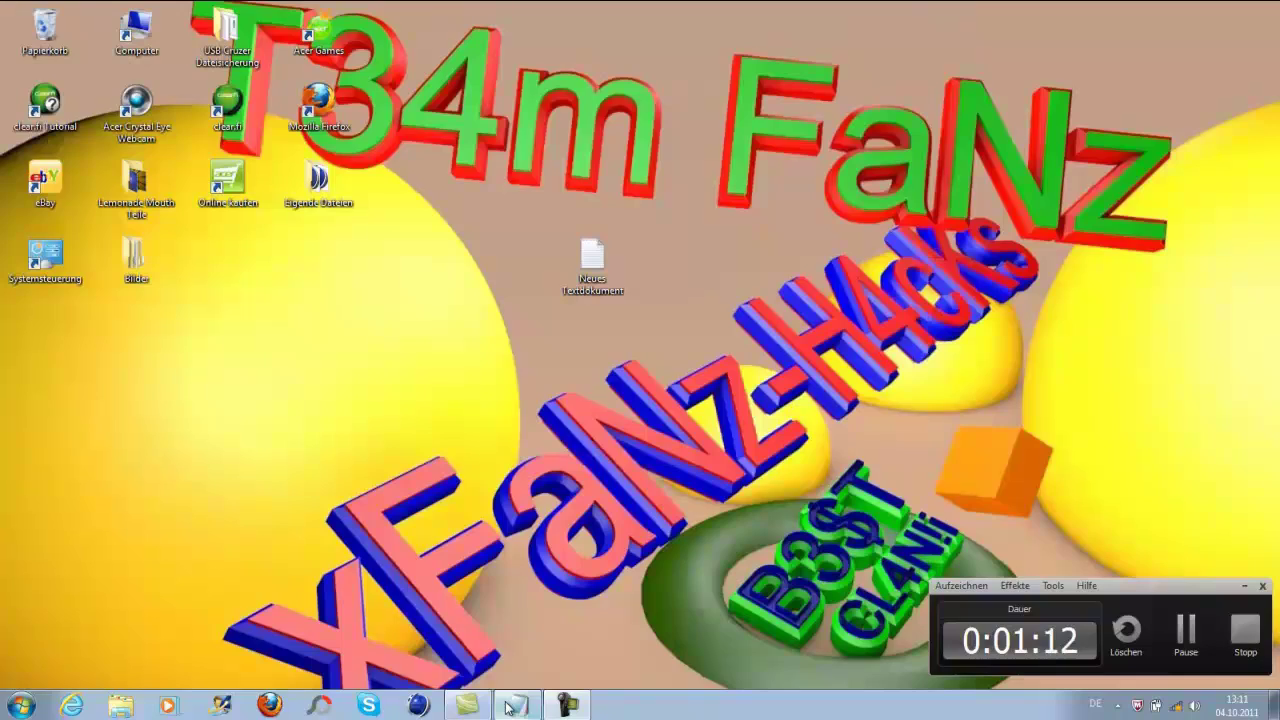
# Launch Cinema 4D, add a MoText object and tilt it at an angle
pyautogui.click(418, 705)
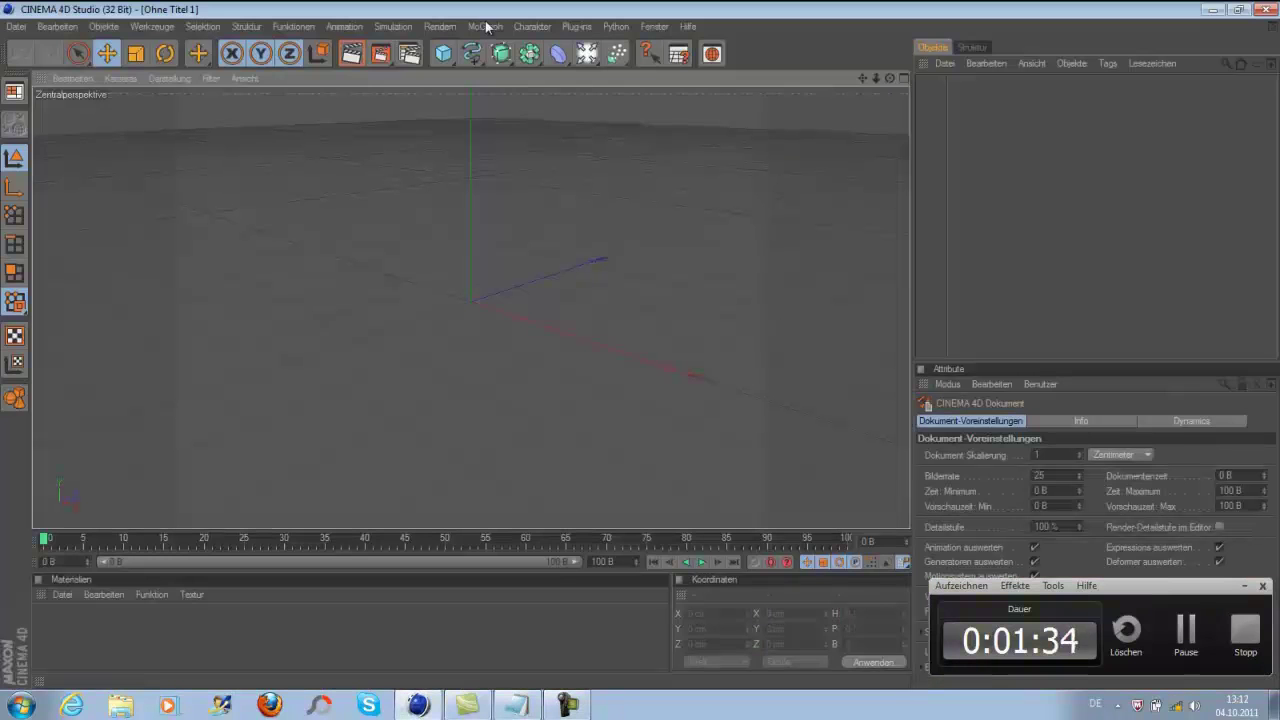
pyautogui.click(487, 27)
pyautogui.click(523, 200)
pyautogui.keyDown('alt'); pyautogui.moveTo(560, 300); pyautogui.dragTo(483, 328); pyautogui.keyUp('alt')
pyautogui.rightClick(479, 312)
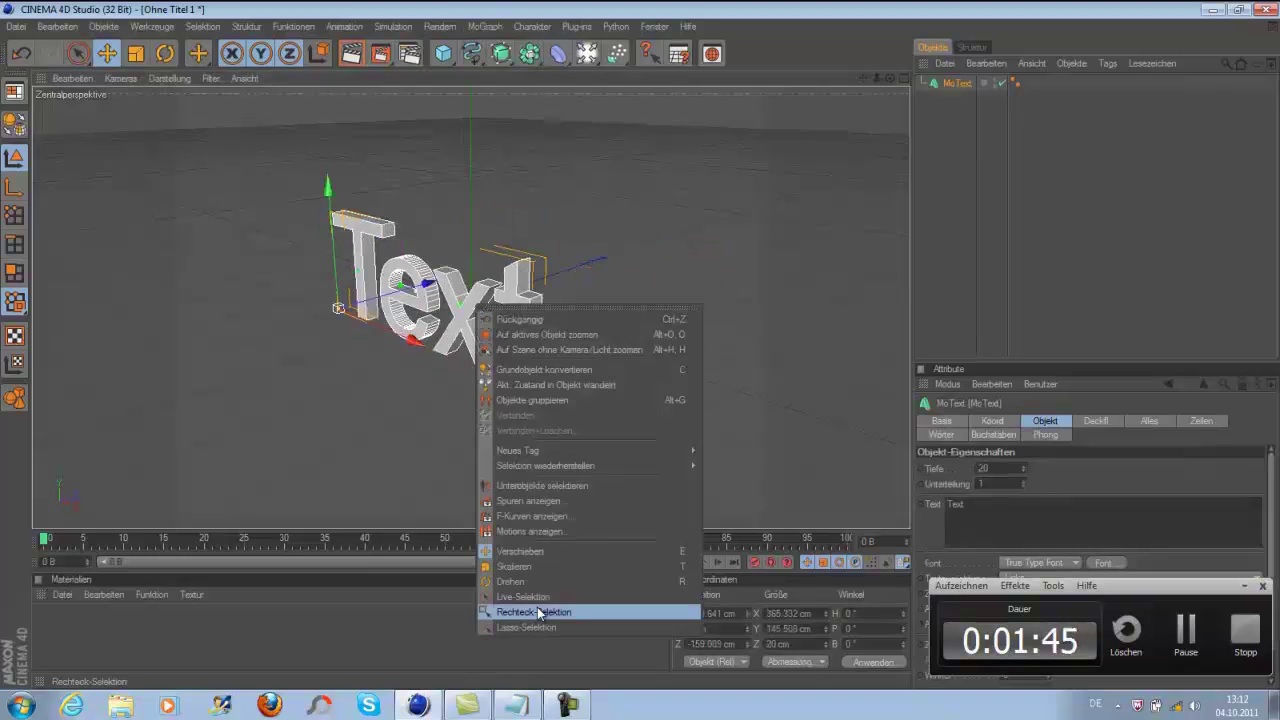
pyautogui.click(510, 581)
pyautogui.moveTo(400, 315); pyautogui.dragTo(430, 320)
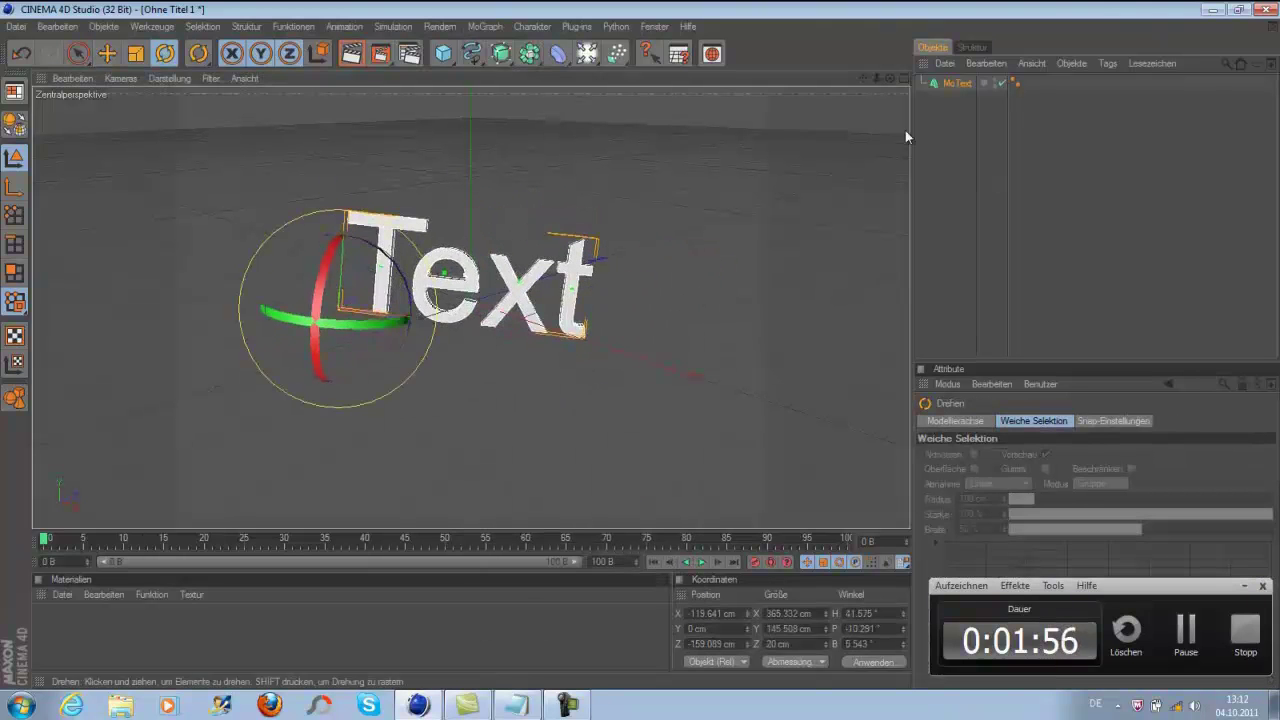
# Set the MoText depth to 40 and change its text to 'GerGamingHD'
pyautogui.click(957, 83)
pyautogui.write('40')
pyautogui.press('Return')
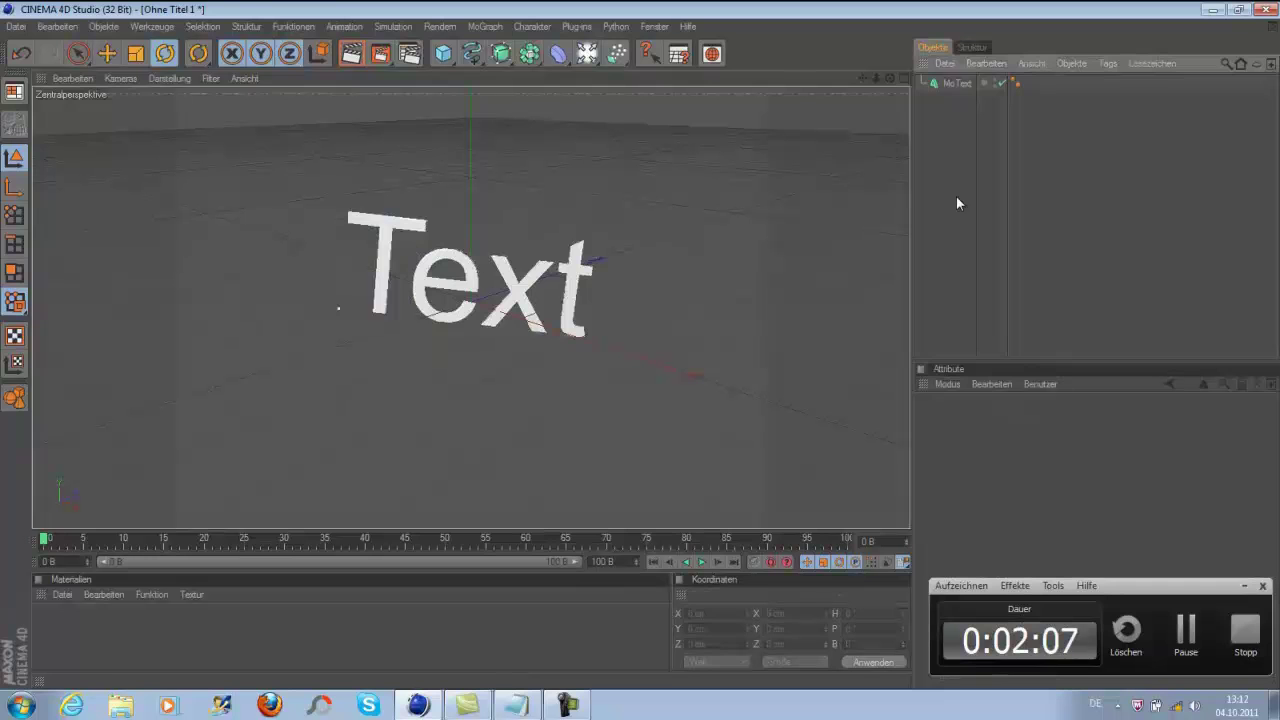
pyautogui.click(995, 421)
pyautogui.click(1045, 421)
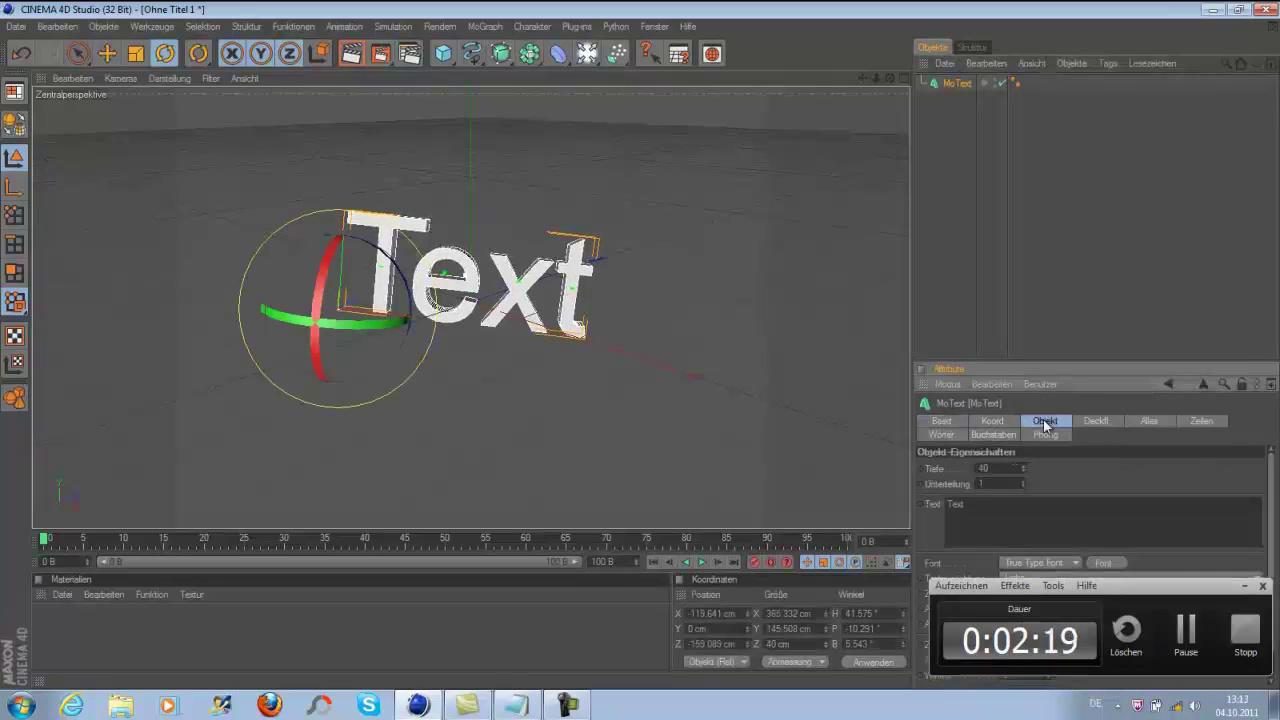
pyautogui.doubleClick(955, 504)
pyautogui.write('GerGamingHD')
pyautogui.press('Return')
# Move the GerGamingHD text toward the left with the move tool
pyautogui.click(969, 340)
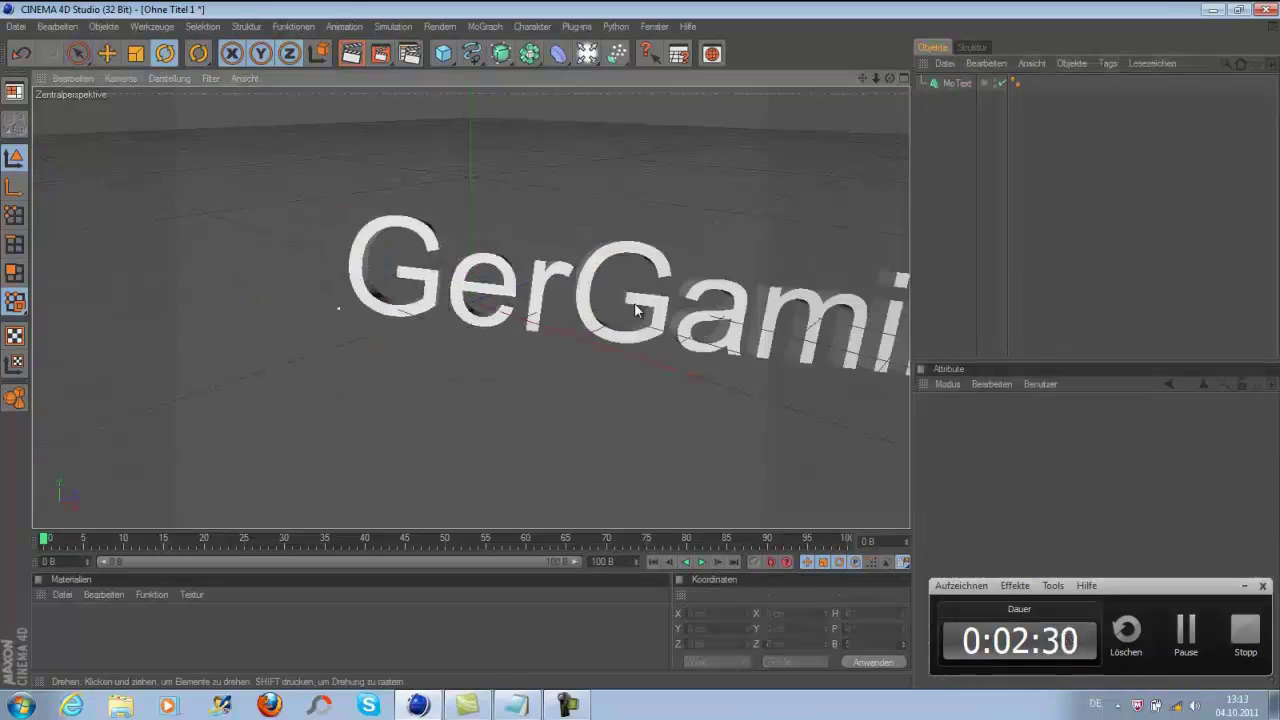
pyautogui.click(957, 83)
pyautogui.rightClick(458, 285)
pyautogui.click(545, 529)
pyautogui.moveTo(630, 342); pyautogui.dragTo(480, 300)
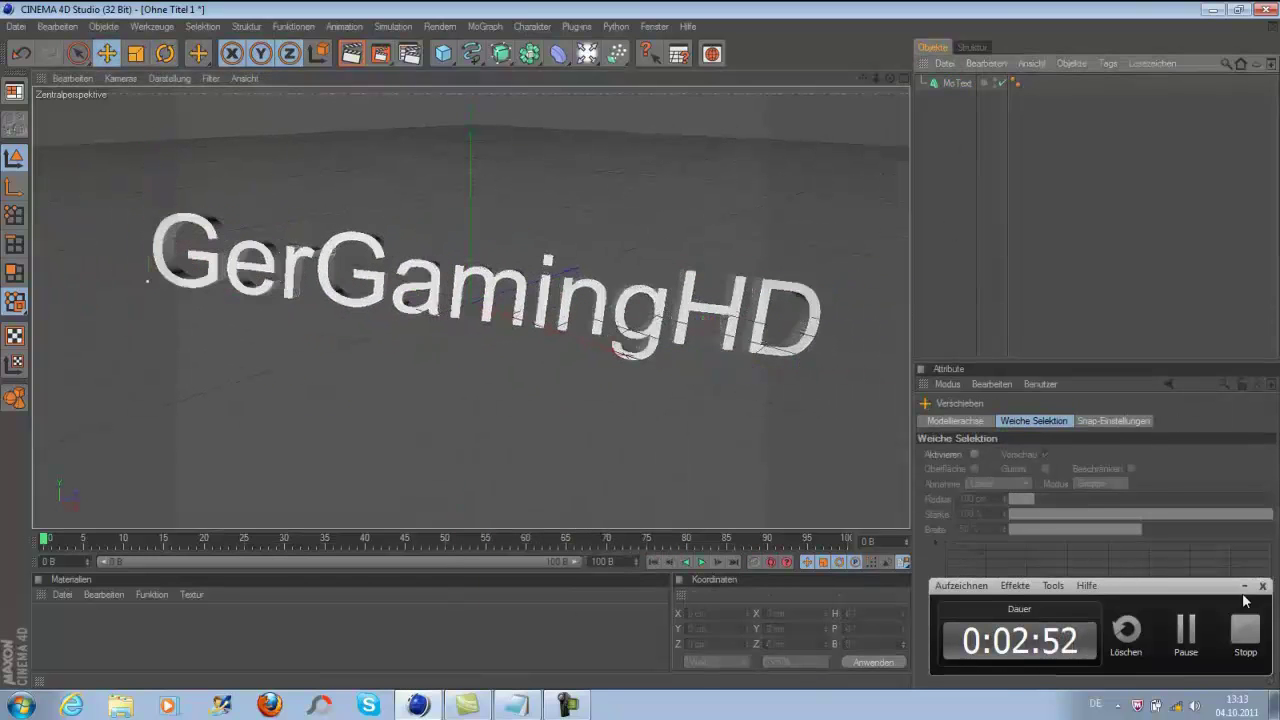
pyautogui.click(957, 83)
# Create a new material and colour it orange from the swatch palette
pyautogui.doubleClick(313, 597)
pyautogui.rightClick(50, 622)
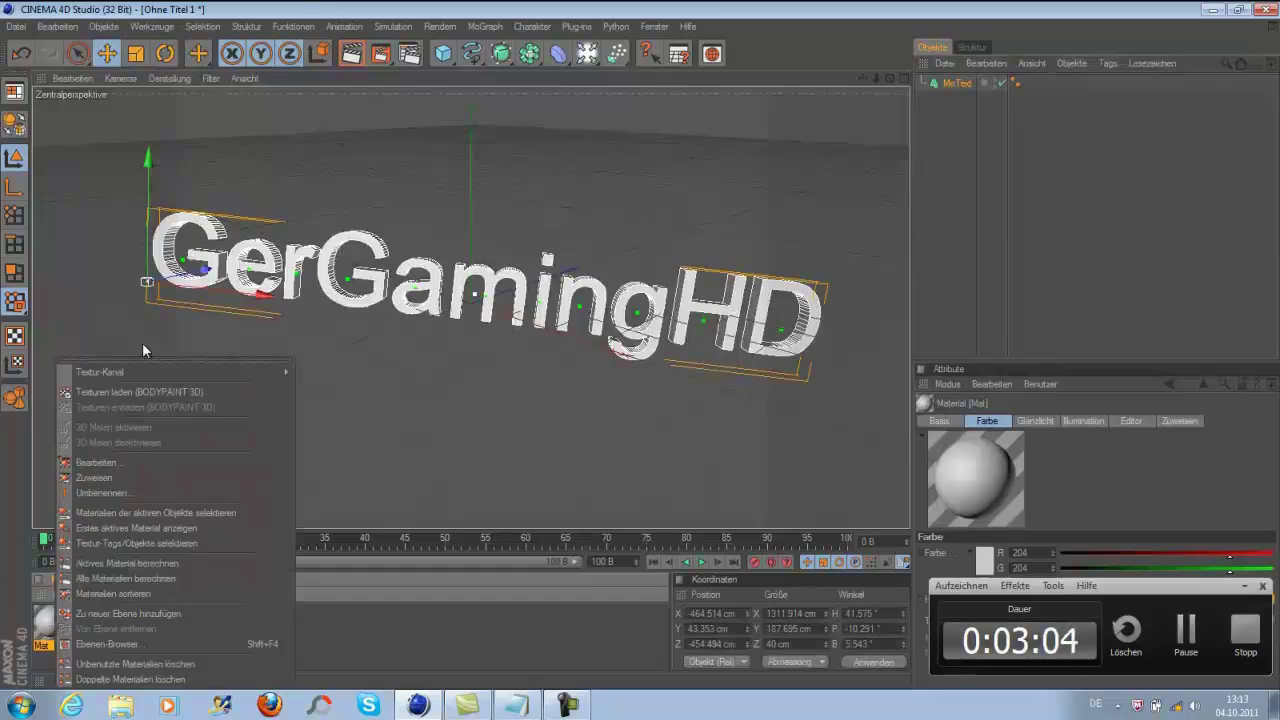
pyautogui.click(110, 366)
pyautogui.click(414, 191)
pyautogui.click(413, 237)
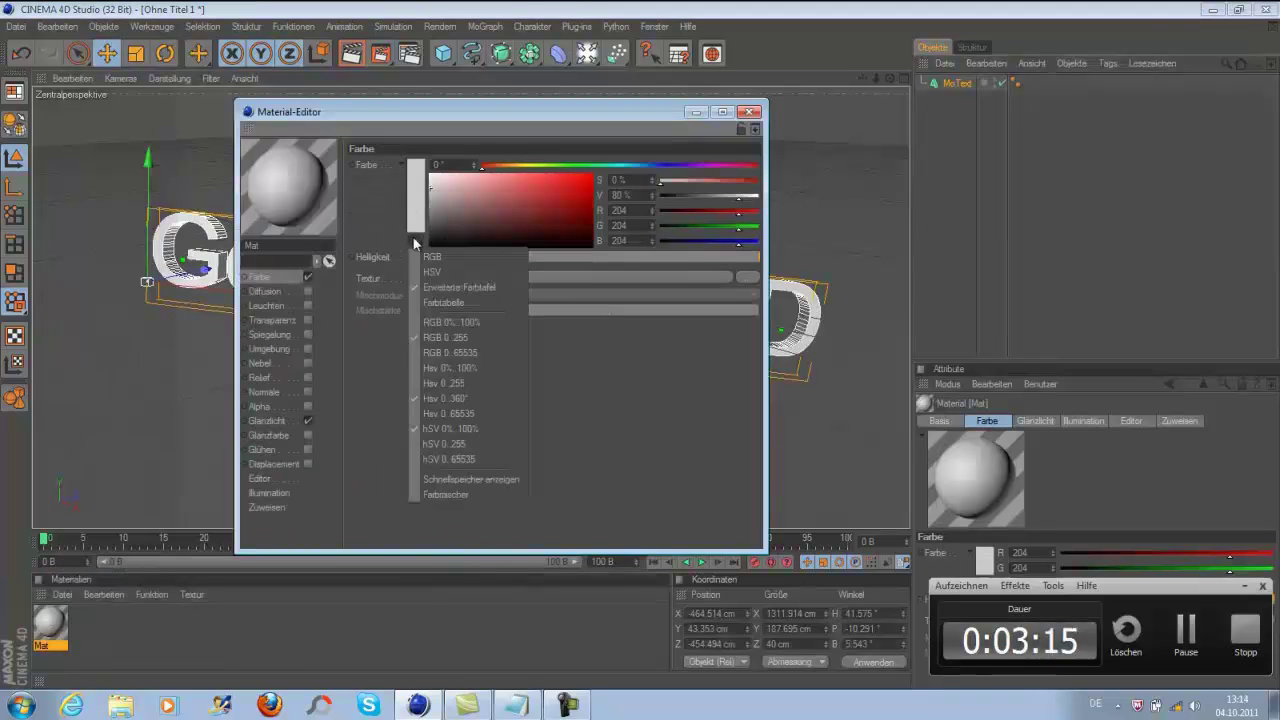
pyautogui.click(477, 292)
pyautogui.click(585, 186)
pyautogui.click(753, 111)
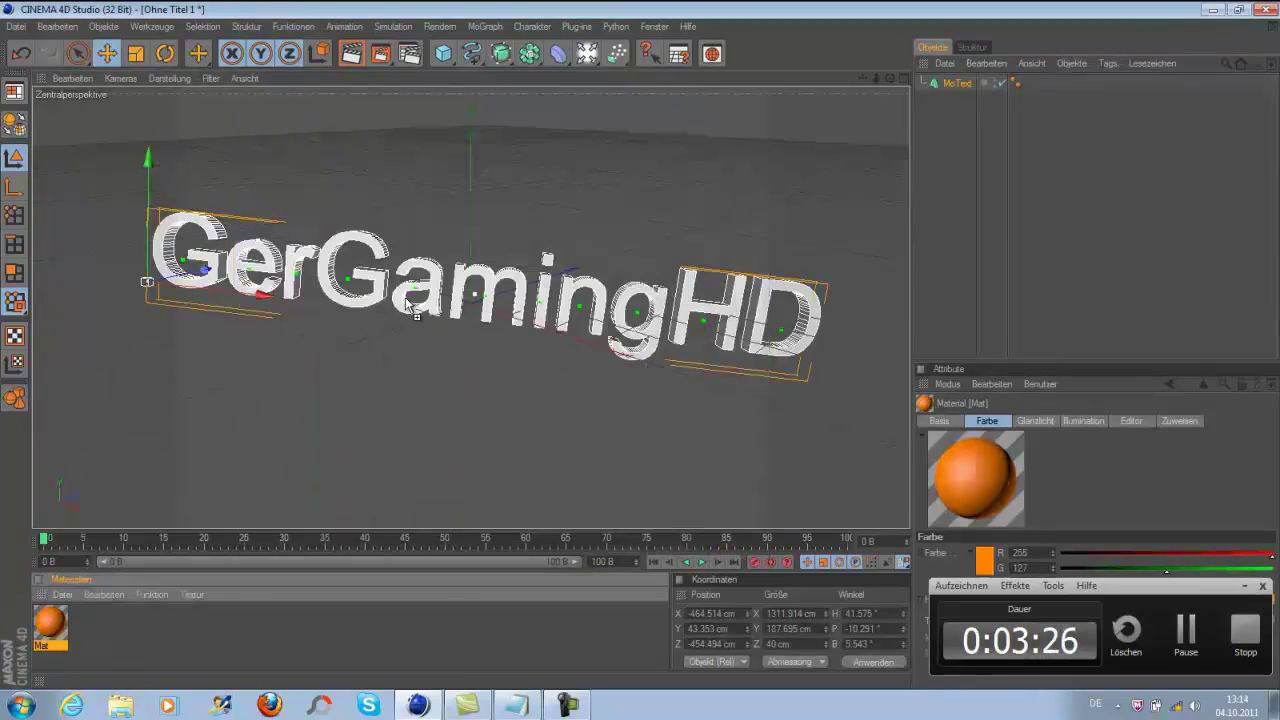
# Duplicate the GerGamingHD text with depth 20 and apply the orange material
pyautogui.click(957, 83)
pyautogui.hotkey('ctrl', 'c')
pyautogui.hotkey('ctrl', 'v')
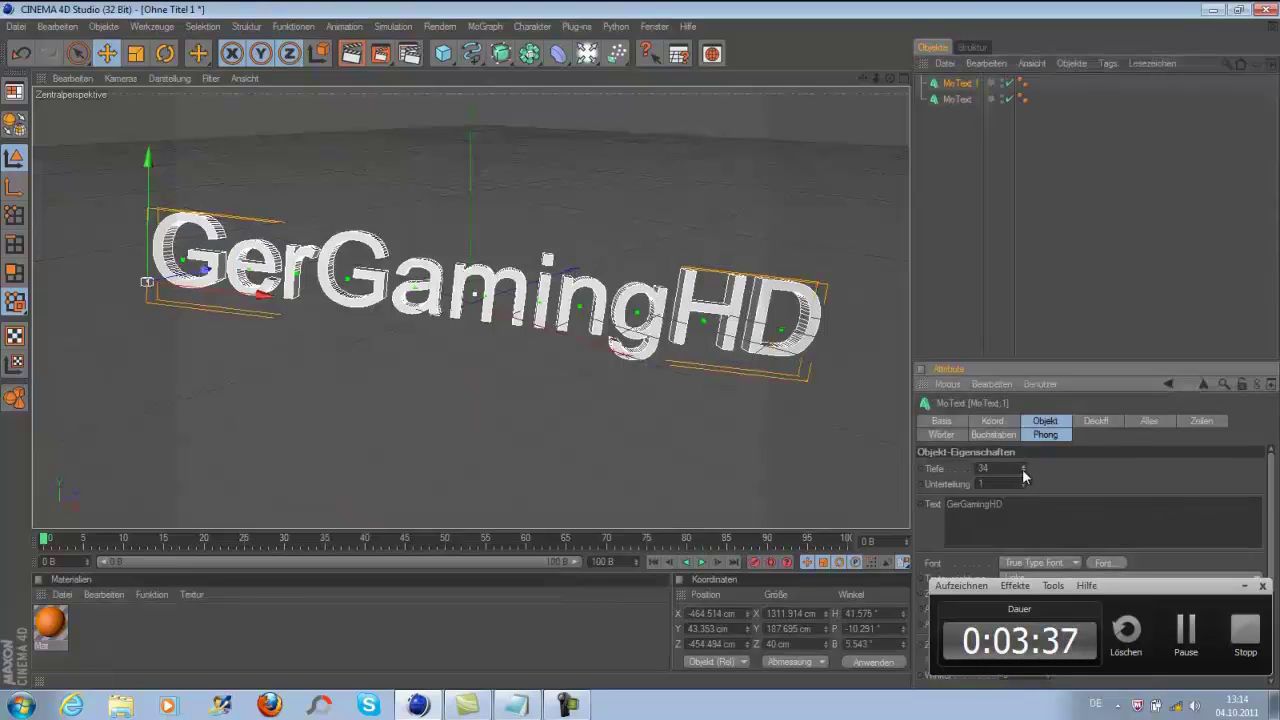
pyautogui.moveTo(862, 78); pyautogui.dragTo(421, 347)
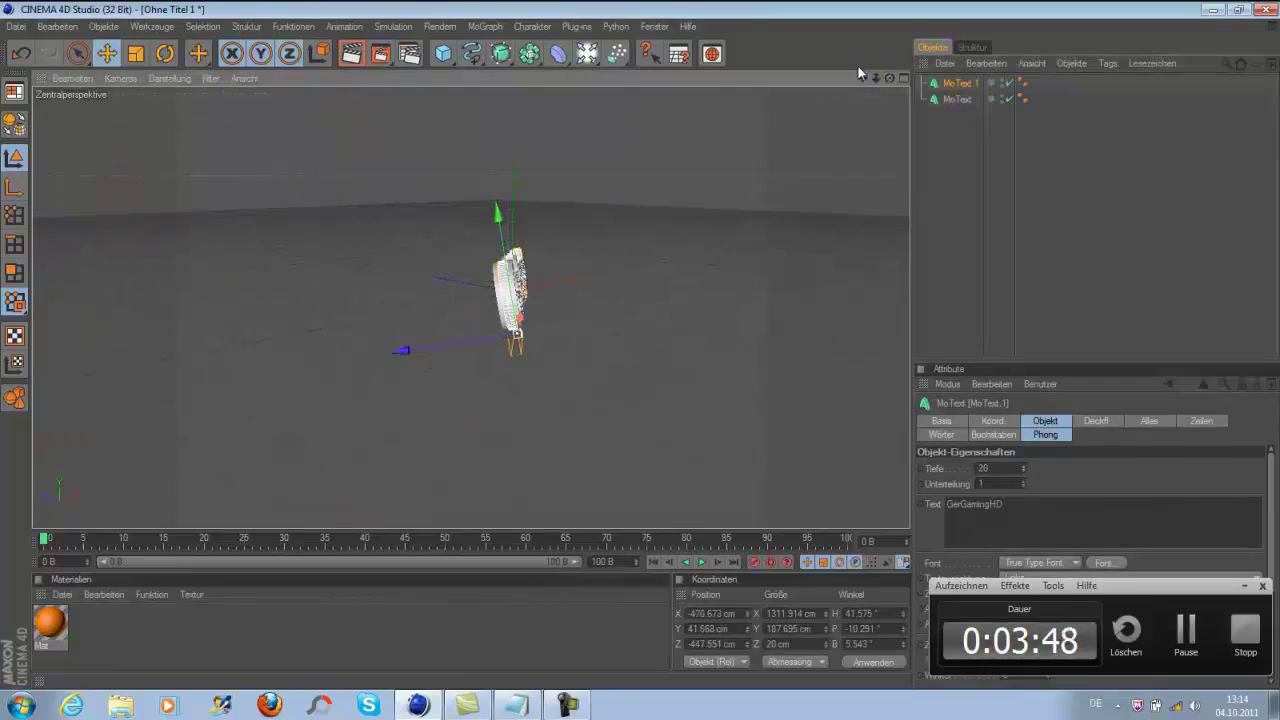
pyautogui.moveTo(862, 78); pyautogui.dragTo(867, 77)
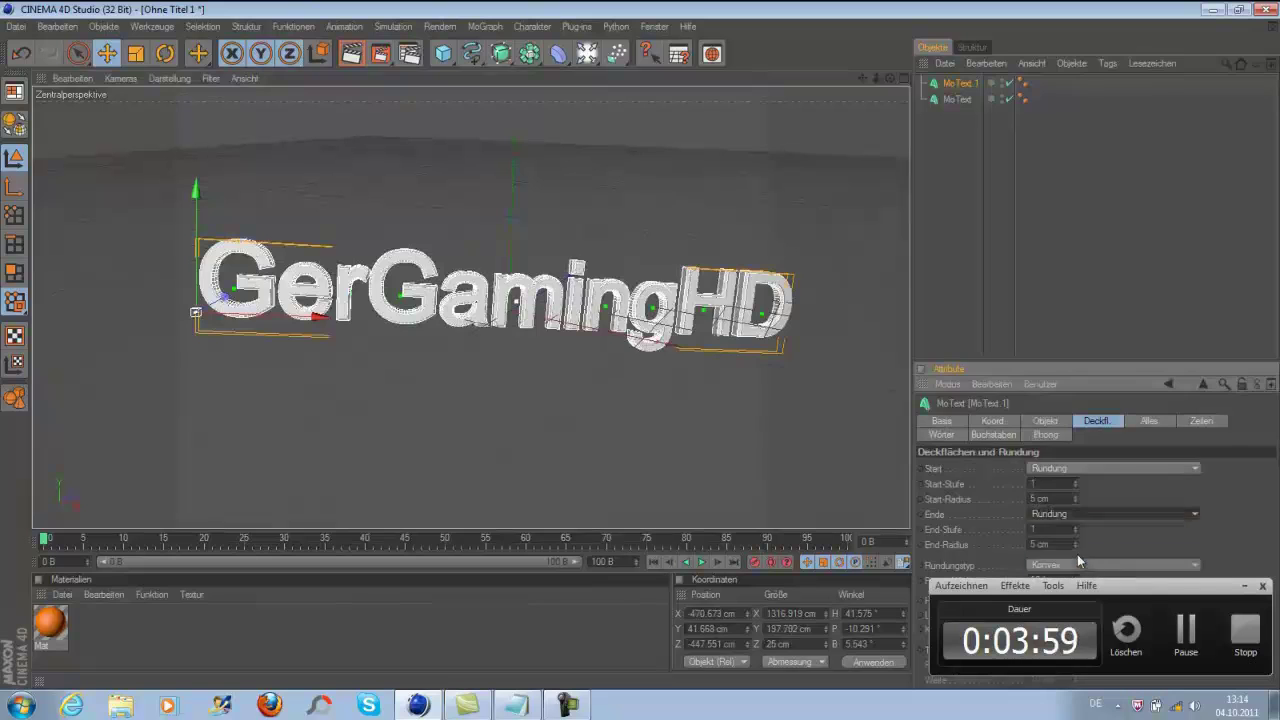
pyautogui.click(560, 450)
pyautogui.moveTo(376, 284); pyautogui.dragTo(380, 290)
# Create a black material and apply it to the duplicate text
pyautogui.doubleClick(234, 652)
pyautogui.doubleClick(50, 622)
pyautogui.click(456, 168)
pyautogui.click(750, 110)
pyautogui.moveTo(48, 640); pyautogui.dragTo(1000, 83)
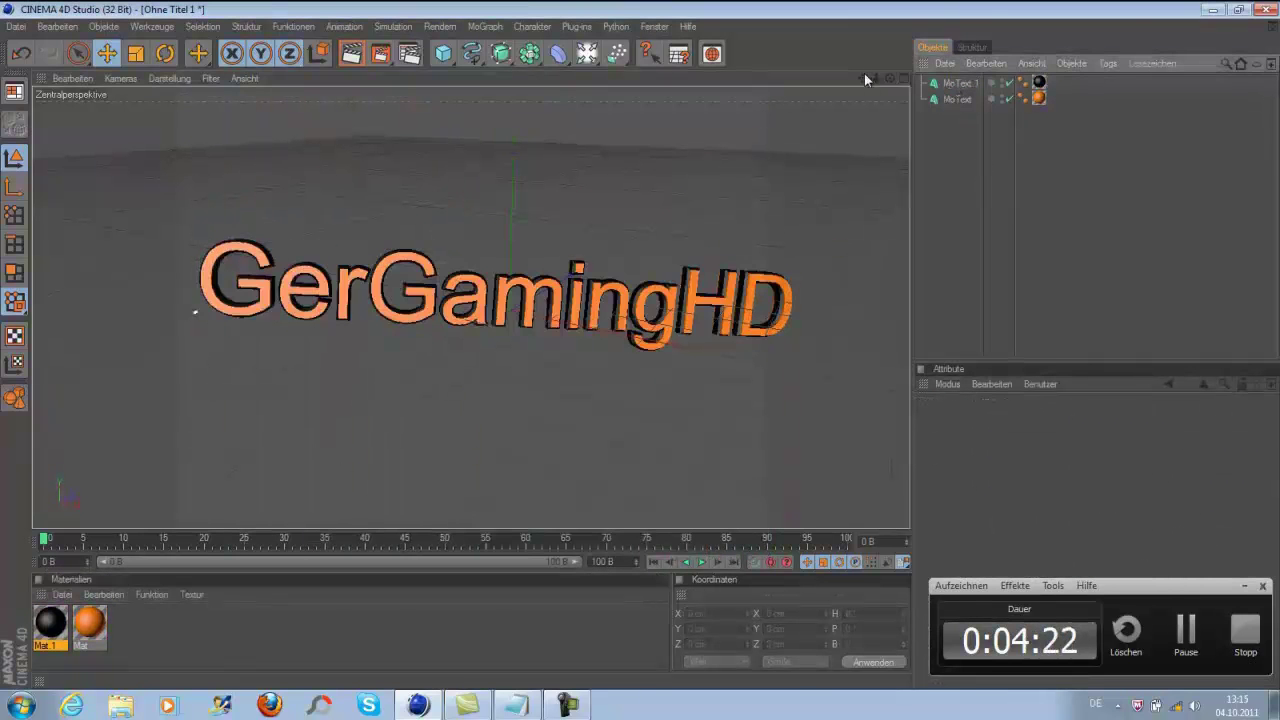
# Orbit around the two text layers and select both text objects' tags
pyautogui.moveTo(864, 78); pyautogui.dragTo(634, 348)
pyautogui.click(527, 349)
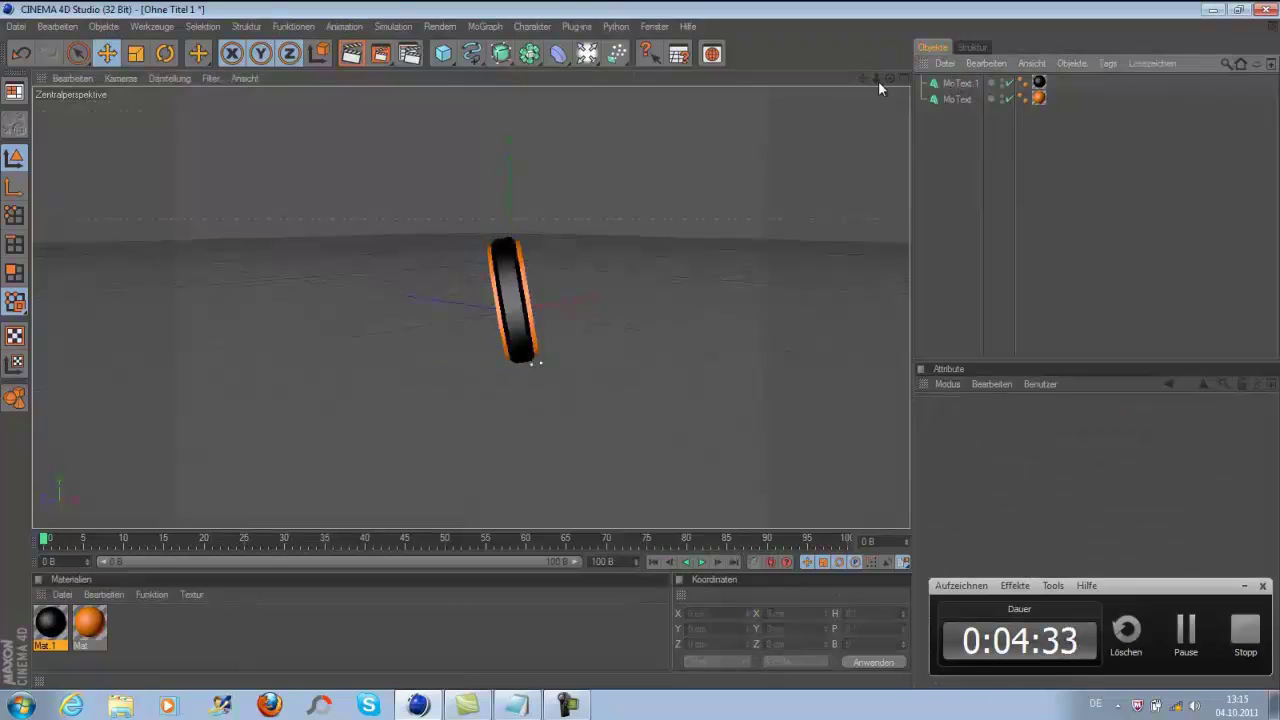
pyautogui.moveTo(889, 78); pyautogui.dragTo(640, 345)
pyautogui.moveTo(524, 312); pyautogui.dragTo(640, 346)
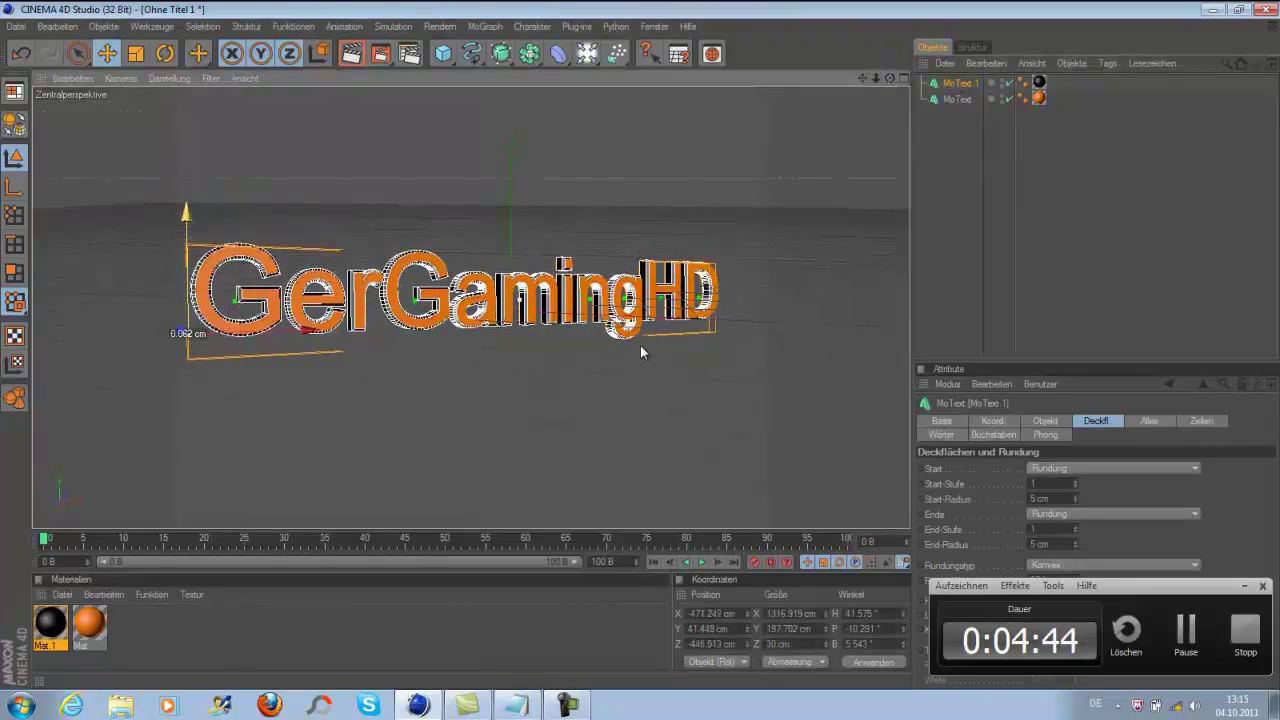
pyautogui.moveTo(977, 236); pyautogui.dragTo(357, 221)
# Add 'yeahhhh xD' to the Notepad note and return to Cinema 4D
pyautogui.click(837, 207)
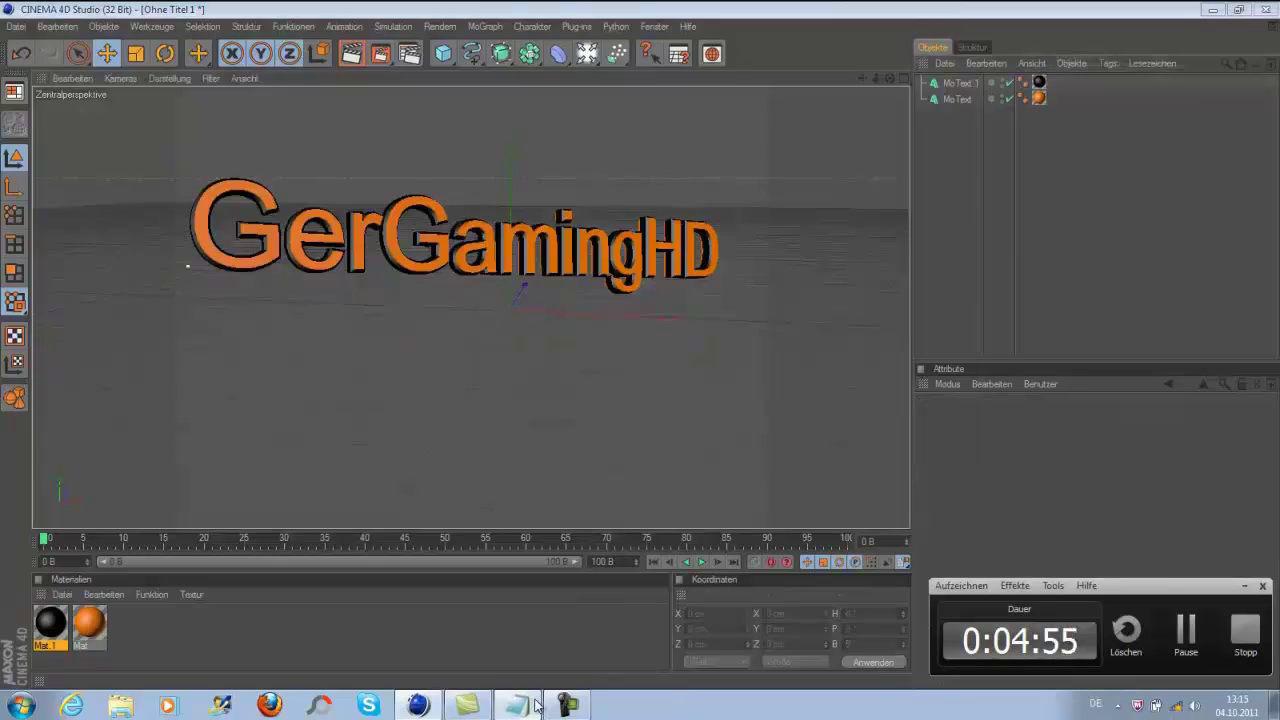
pyautogui.hotkey('alt', 'Tab')
pyautogui.write('yeahhhh xD')
pyautogui.hotkey('alt', 'Tab')
# Add a new 'Text' MoText moved left, plus a floor and a new material
pyautogui.click(491, 26)
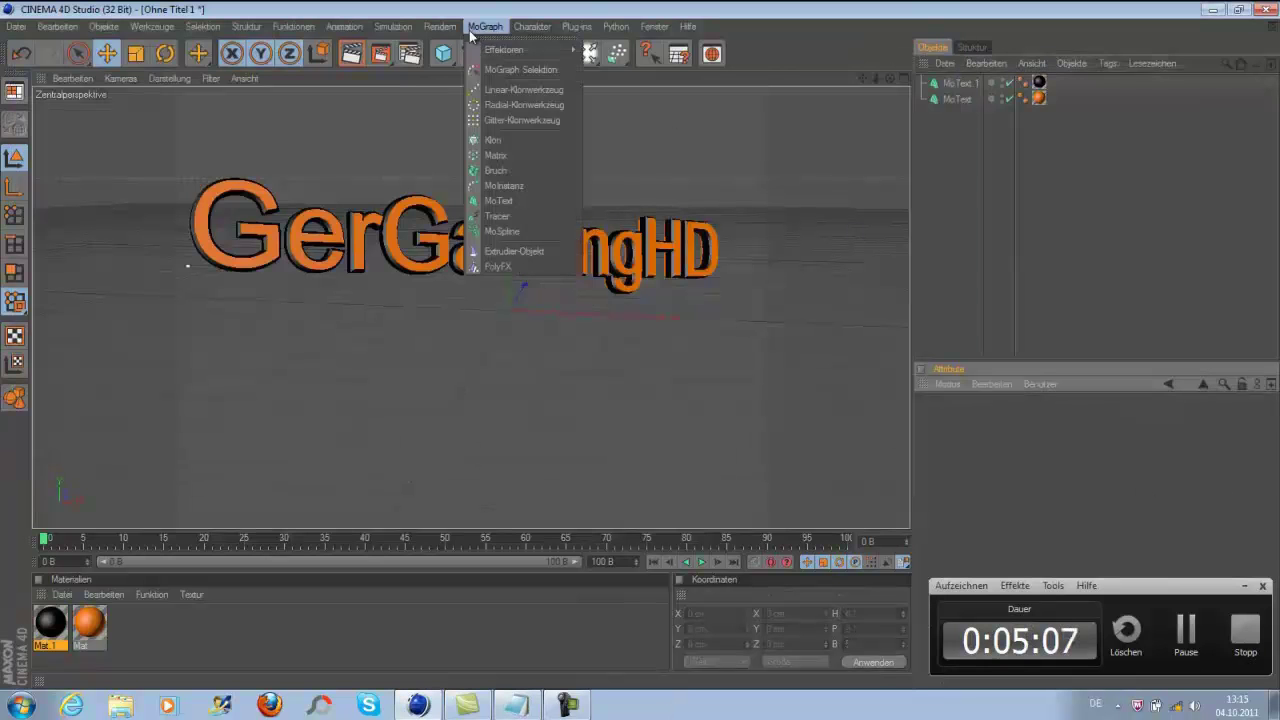
pyautogui.click(528, 199)
pyautogui.moveTo(666, 325); pyautogui.dragTo(556, 325)
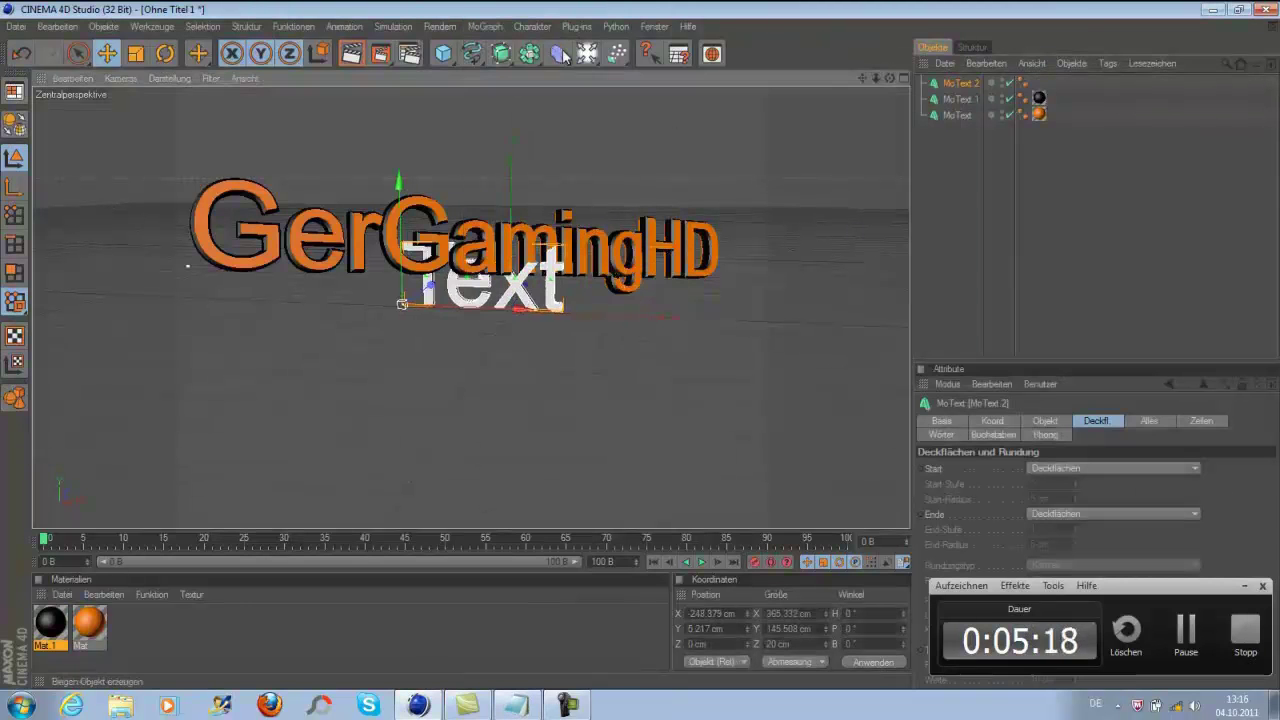
pyautogui.moveTo(587, 53); pyautogui.dragTo(590, 82)
pyautogui.doubleClick(200, 625)
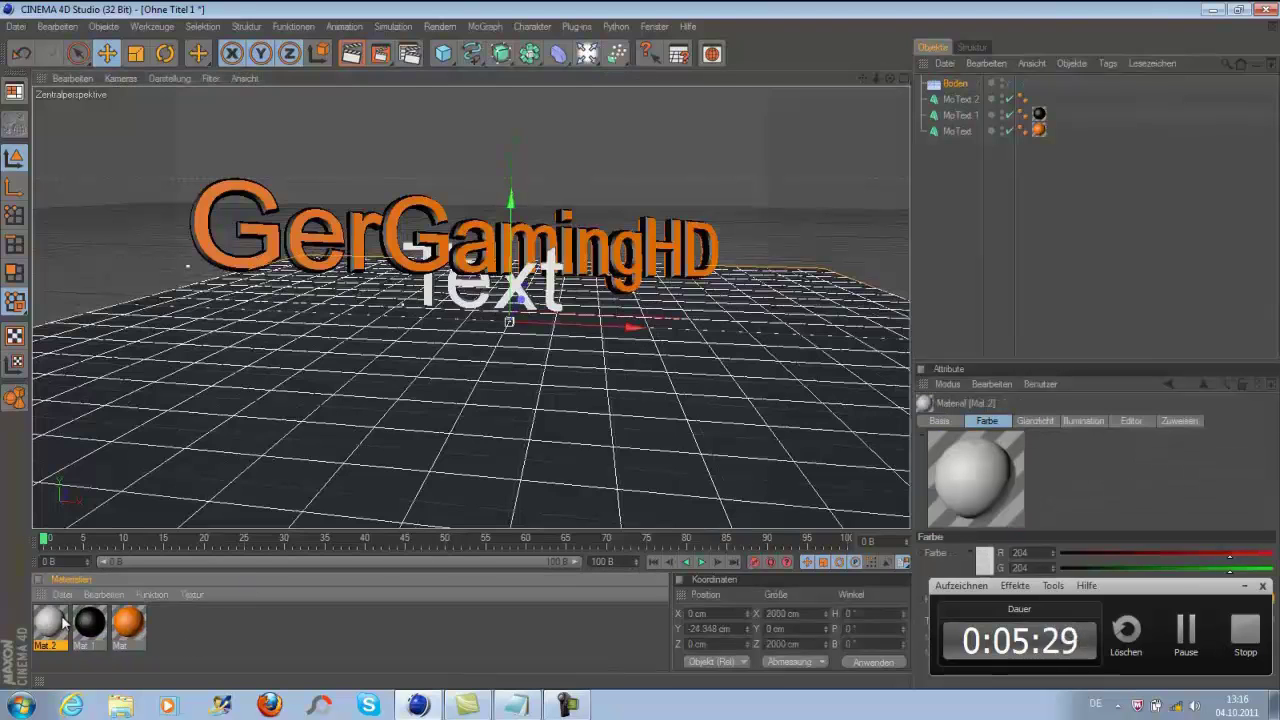
# Apply the white material to the floor and add a background object
pyautogui.doubleClick(49, 622)
pyautogui.moveTo(49, 622); pyautogui.dragTo(126, 390)
pyautogui.click(749, 111)
pyautogui.moveTo(587, 53); pyautogui.dragTo(587, 198)
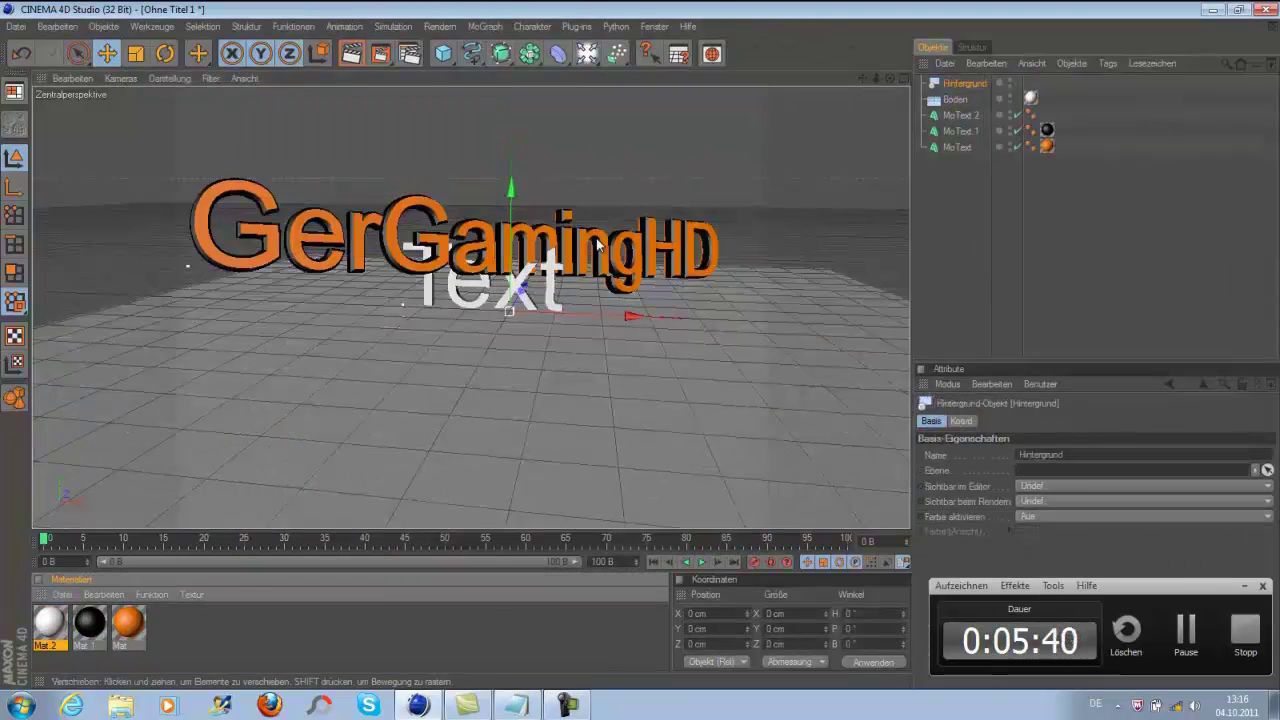
pyautogui.click(487, 302)
pyautogui.click(294, 369)
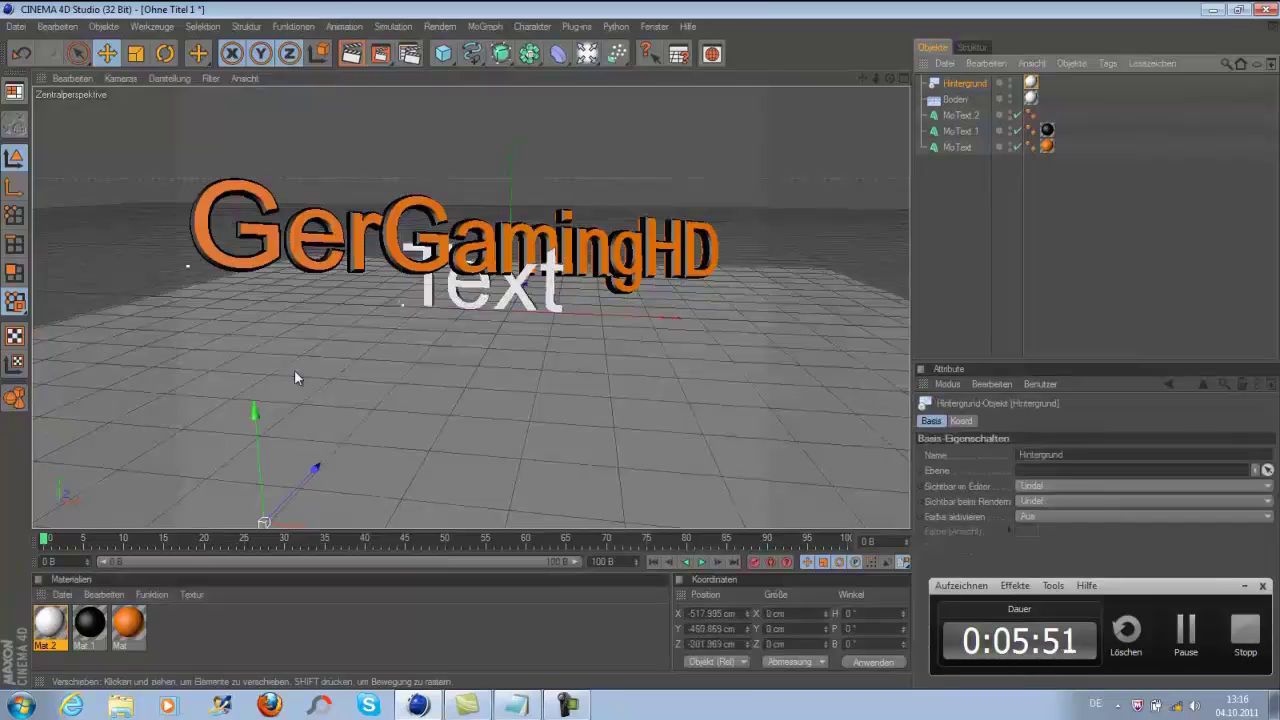
pyautogui.click(960, 250)
# Add Compositing tags to both the background and the floor
pyautogui.rightClick(960, 84)
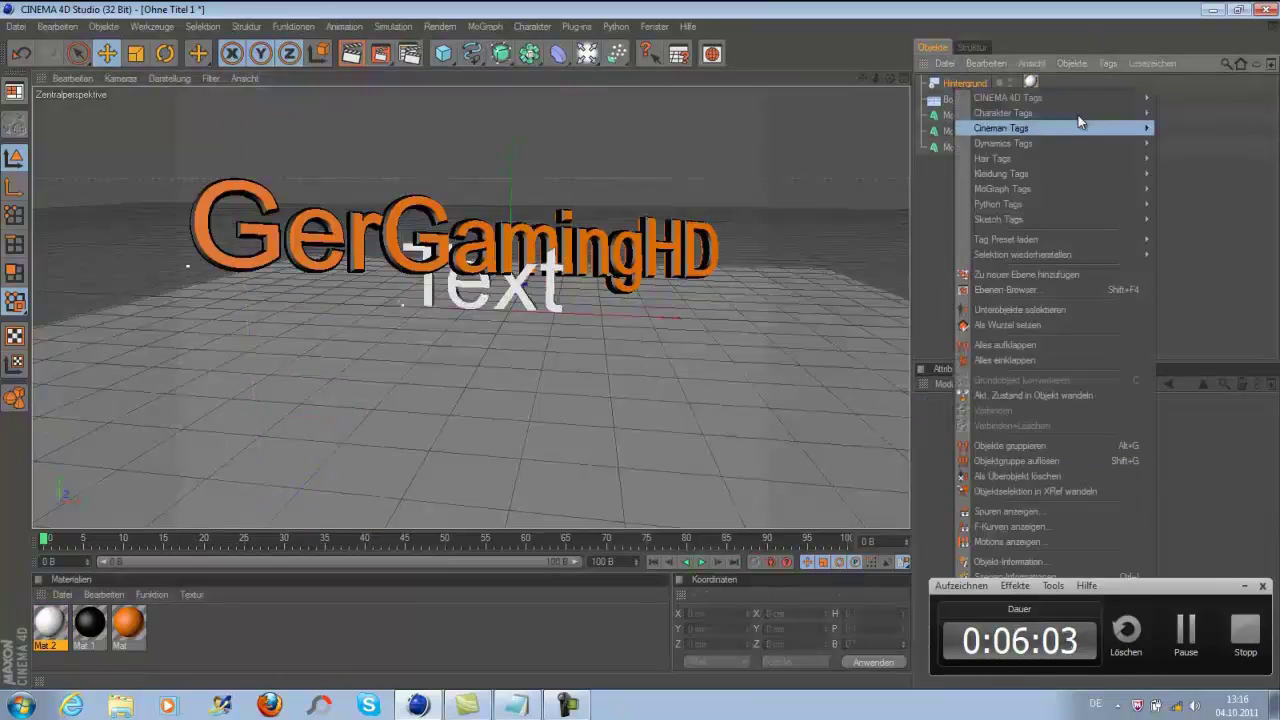
pyautogui.click(1193, 309)
pyautogui.click(1141, 469)
pyautogui.rightClick(955, 99)
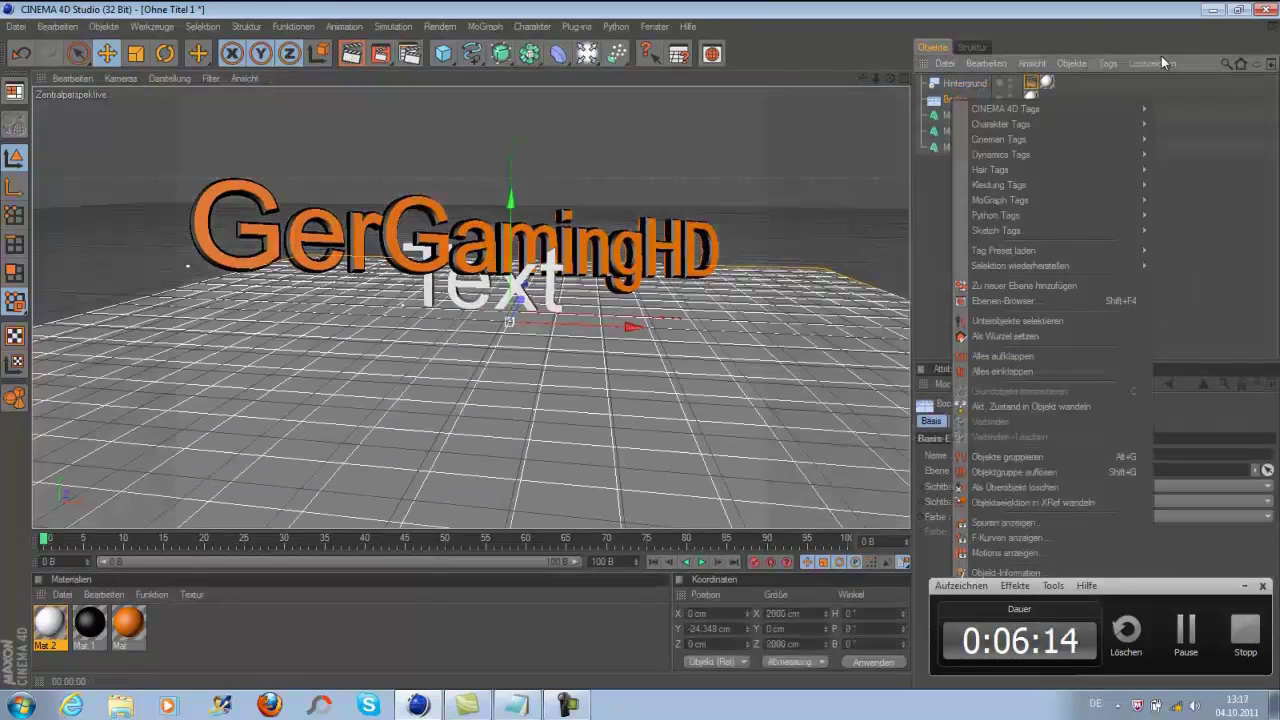
pyautogui.click(1193, 330)
pyautogui.click(1141, 469)
# Render preview views of the scene from two angles
pyautogui.click(350, 53)
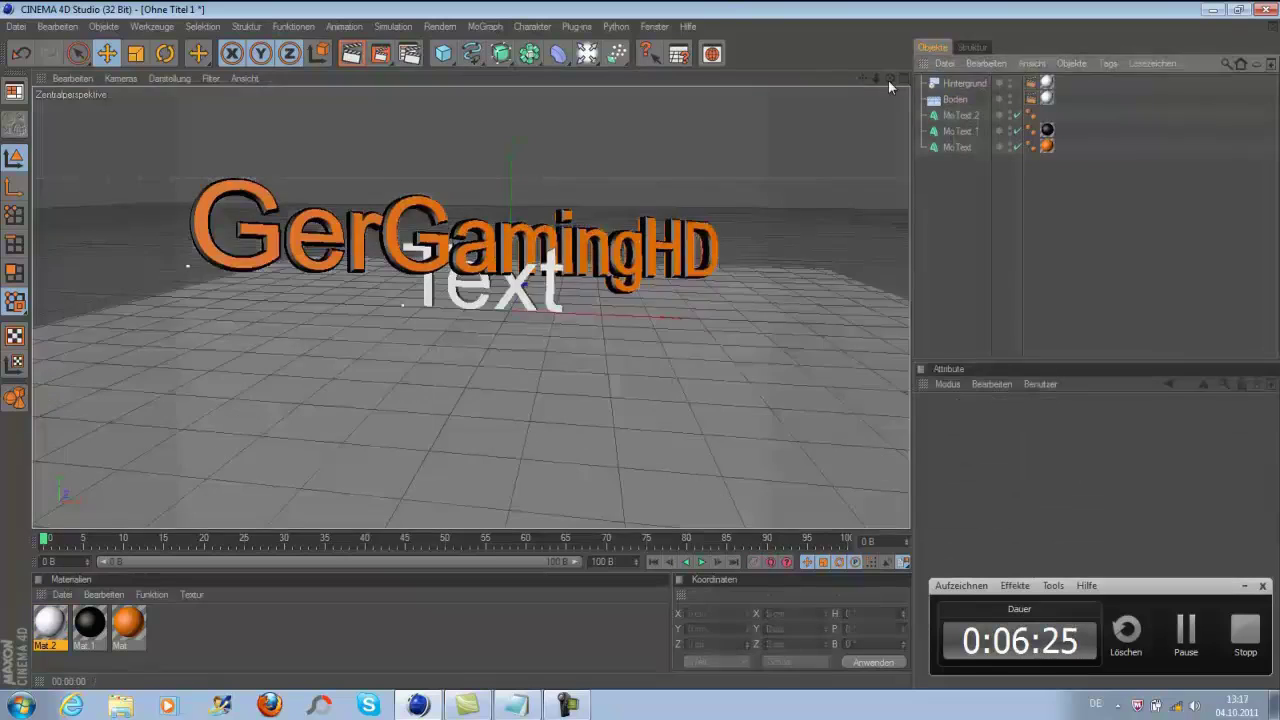
pyautogui.moveTo(888, 80); pyautogui.dragTo(640, 344)
pyautogui.click(350, 53)
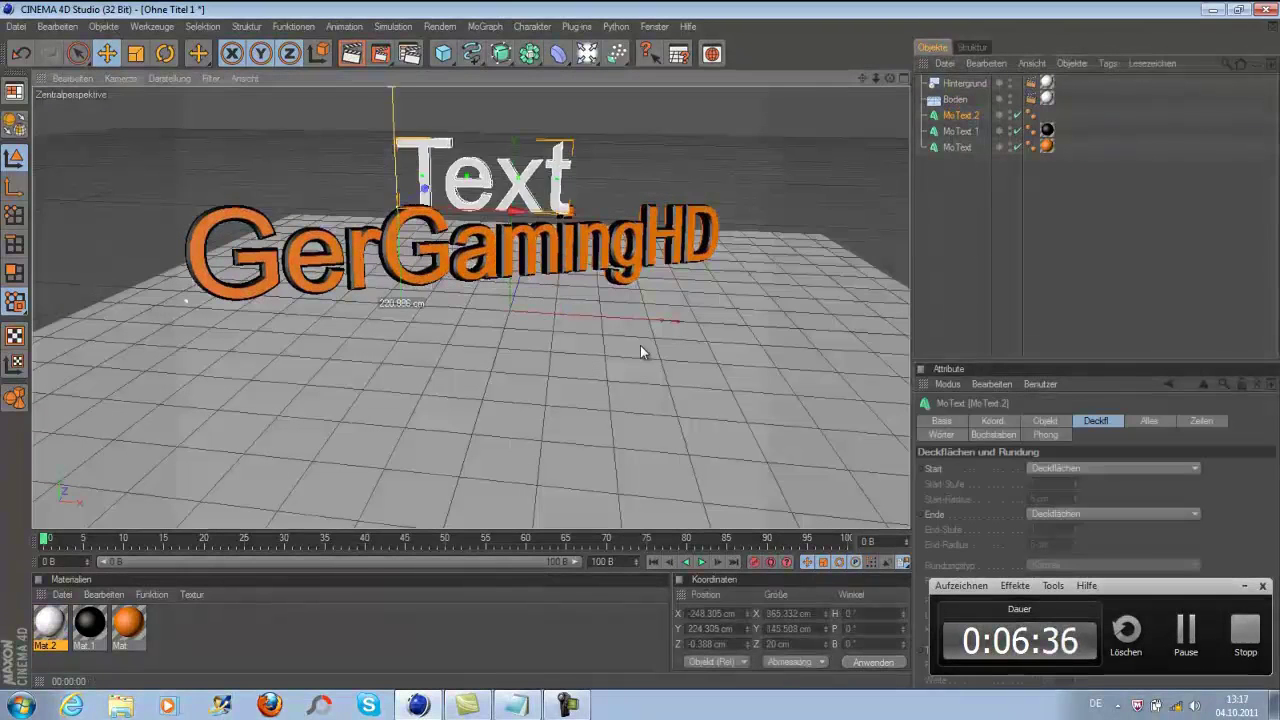
# Raise the Text object above GerGamingHD, change it to 'B3$T', and duplicate it
pyautogui.moveTo(500, 285); pyautogui.dragTo(575, 160)
pyautogui.click(1045, 420)
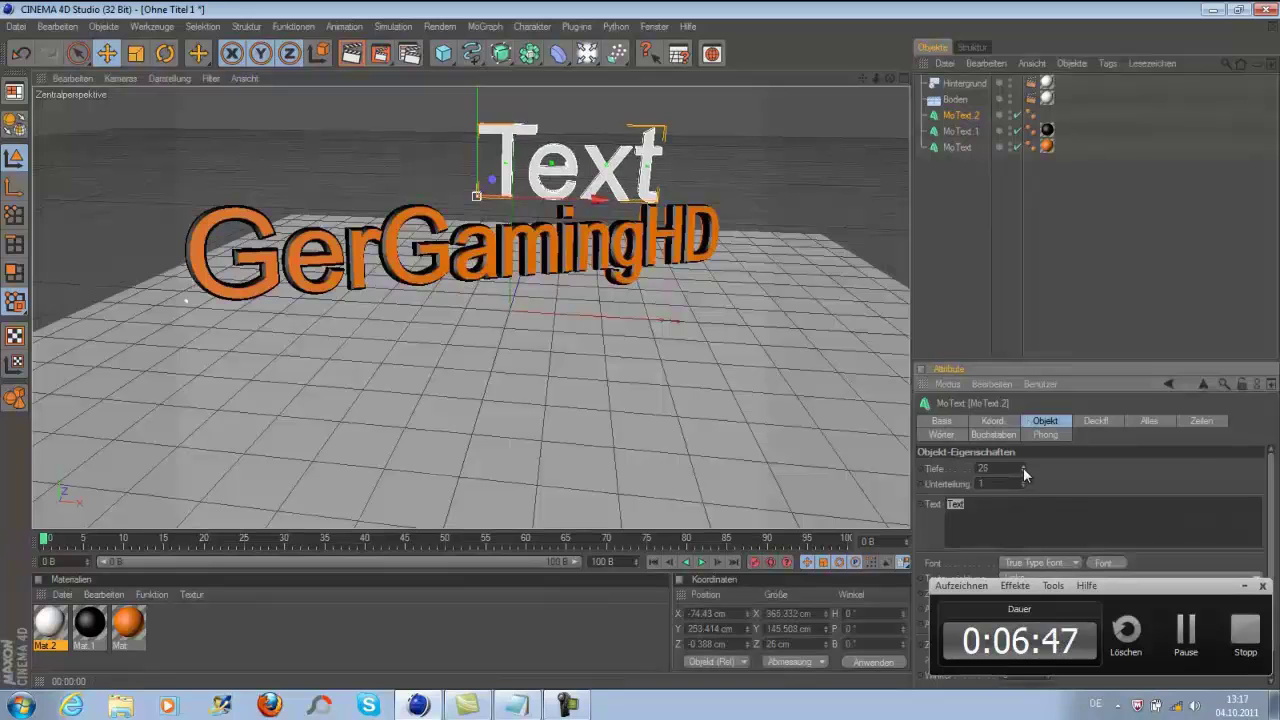
pyautogui.write('B3')
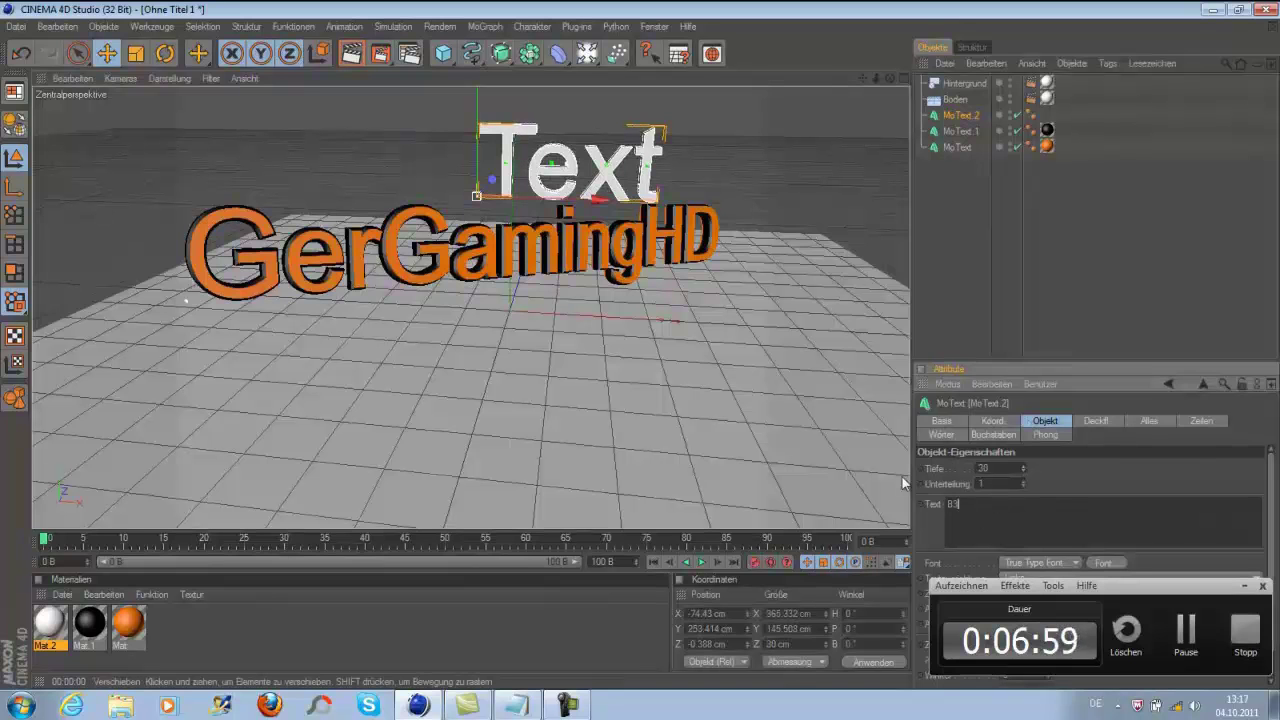
pyautogui.write('$T')
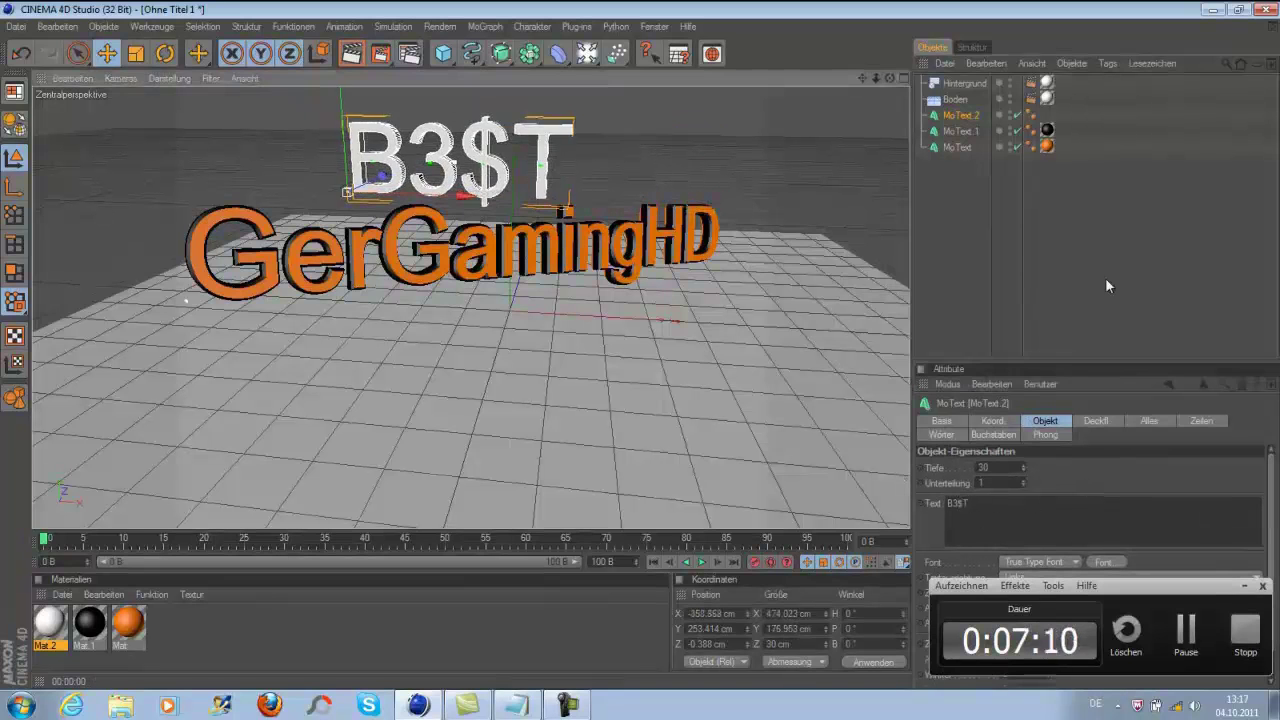
pyautogui.click(957, 212)
pyautogui.hotkey('ctrl', 'v')
# Rename the B3$T copies and the GerGamingHD copies to GERGAMING1 and GERGAMING2
pyautogui.doubleClick(957, 83)
pyautogui.write('2')
pyautogui.doubleClick(960, 131)
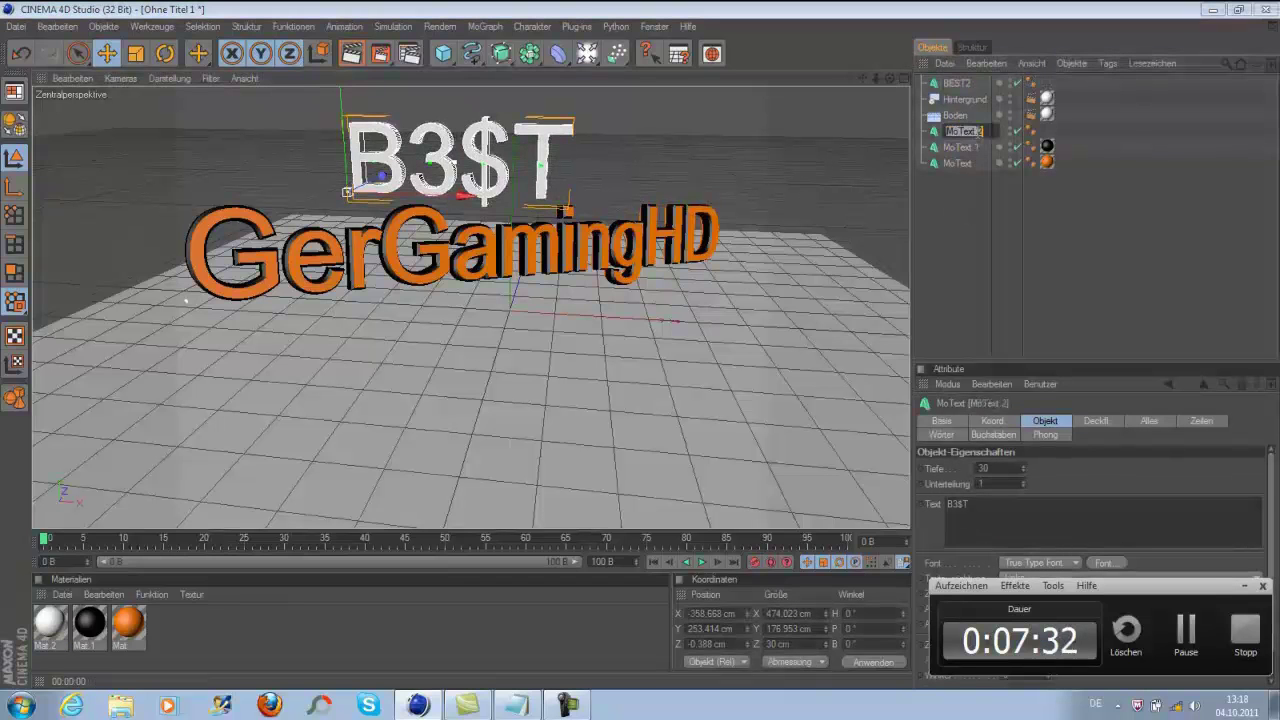
pyautogui.write('BEST1')
pyautogui.press('Return')
pyautogui.doubleClick(955, 163)
pyautogui.write('GA')
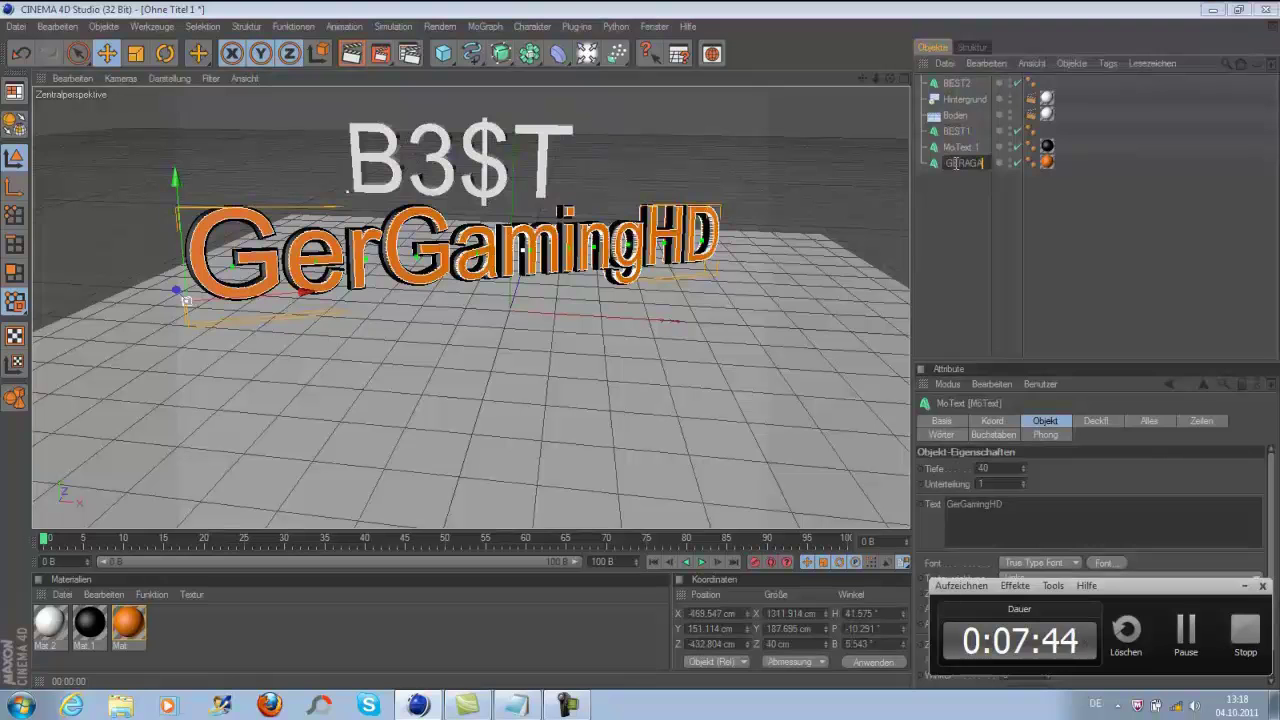
pyautogui.write('MING1')
pyautogui.press('Return')
pyautogui.doubleClick(958, 147)
pyautogui.write('GE')
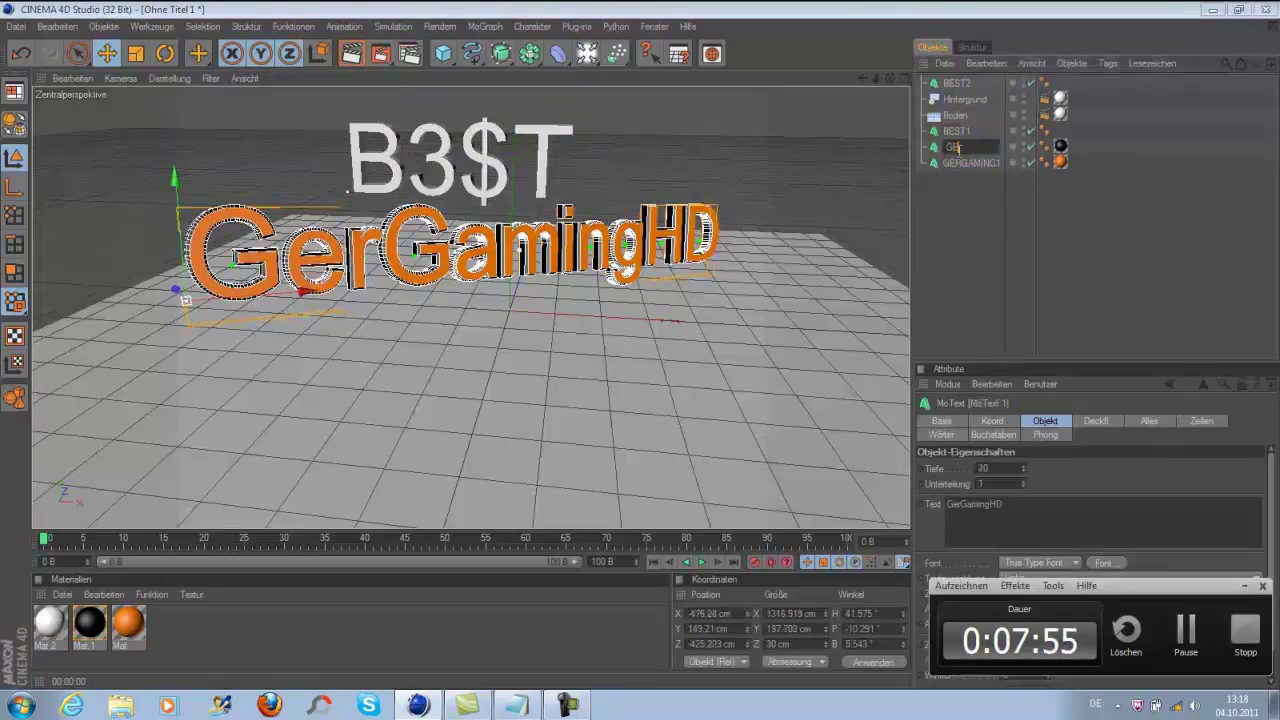
pyautogui.write('2')
pyautogui.press('Return')
# Move both B3$T objects to the right and further back
pyautogui.click(994, 206)
pyautogui.moveTo(894, 142)
pyautogui.keyDown('alt'); pyautogui.mouseDown()
pyautogui.moveTo(711, 349)
pyautogui.moveTo(641, 346)
pyautogui.moveTo(560, 255)
pyautogui.mouseUp(); pyautogui.keyUp('alt')
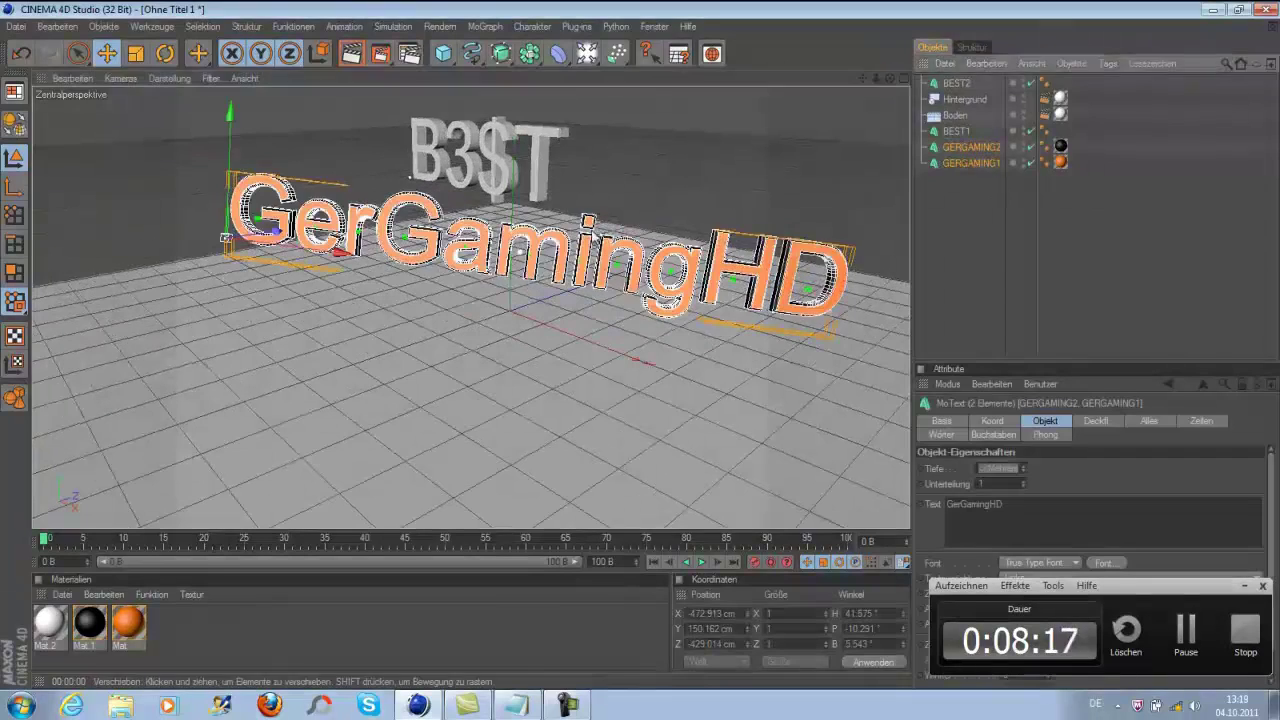
pyautogui.scroll(3, 545, 385)
pyautogui.click(988, 230)
pyautogui.click(961, 138)
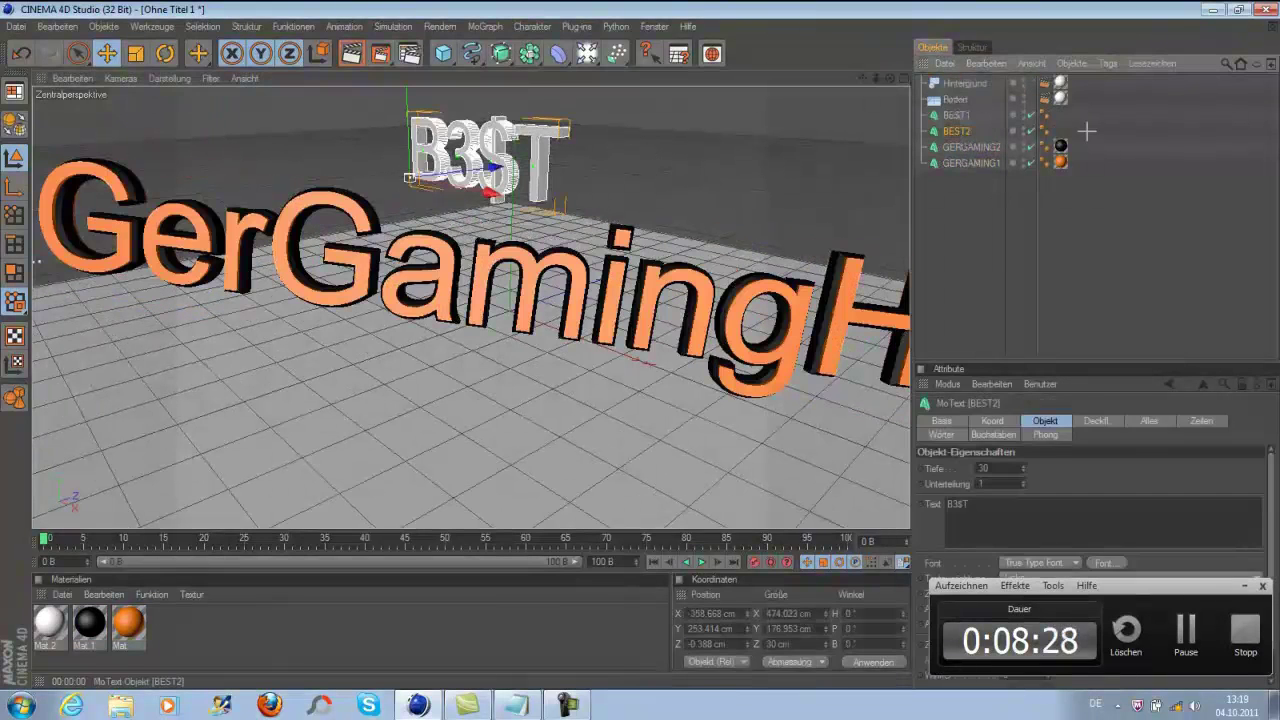
pyautogui.moveTo(638, 352); pyautogui.dragTo(790, 372)
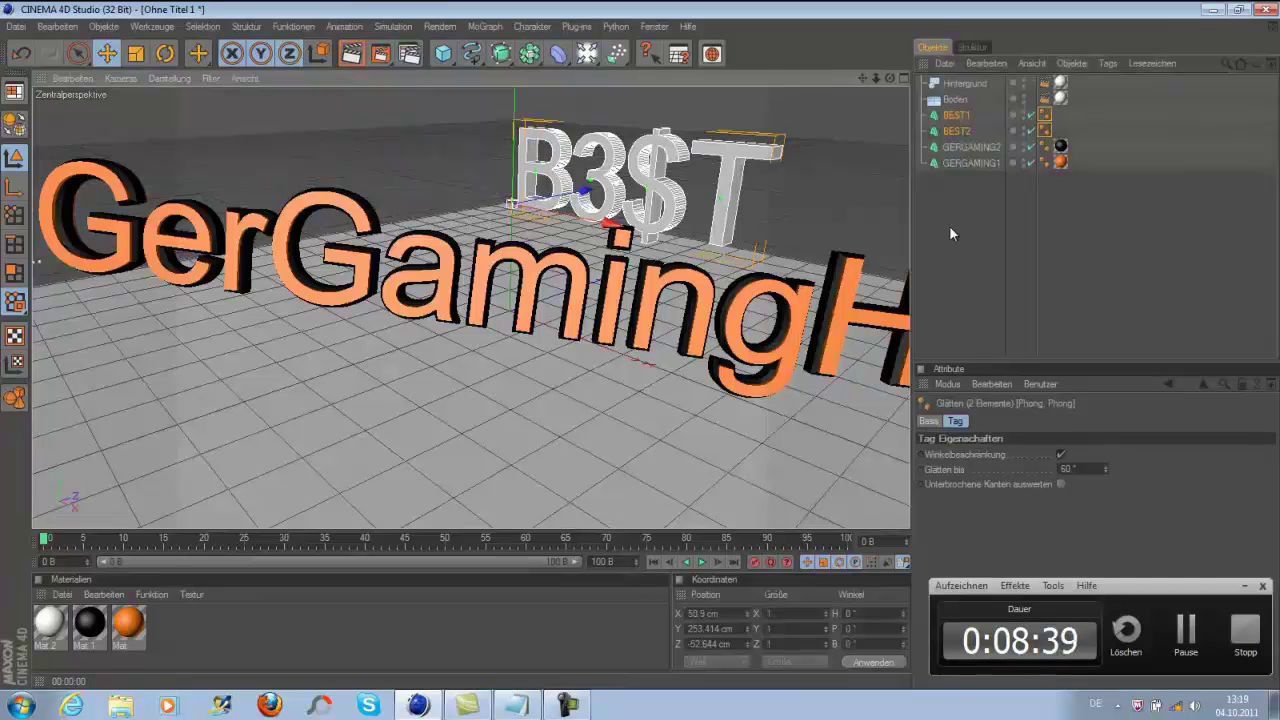
pyautogui.click(949, 225)
# Create a green material and apply it to the front B3$T text
pyautogui.click(961, 128)
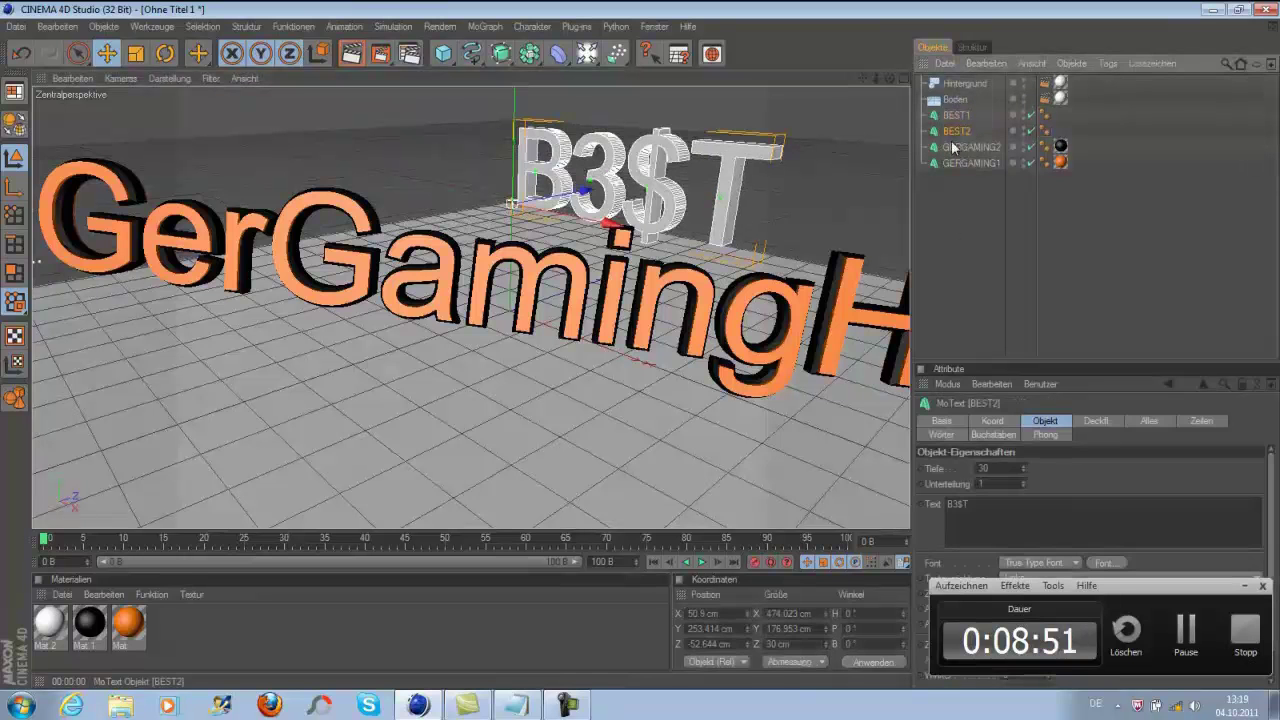
pyautogui.doubleClick(49, 622)
pyautogui.click(486, 177)
pyautogui.click(758, 118)
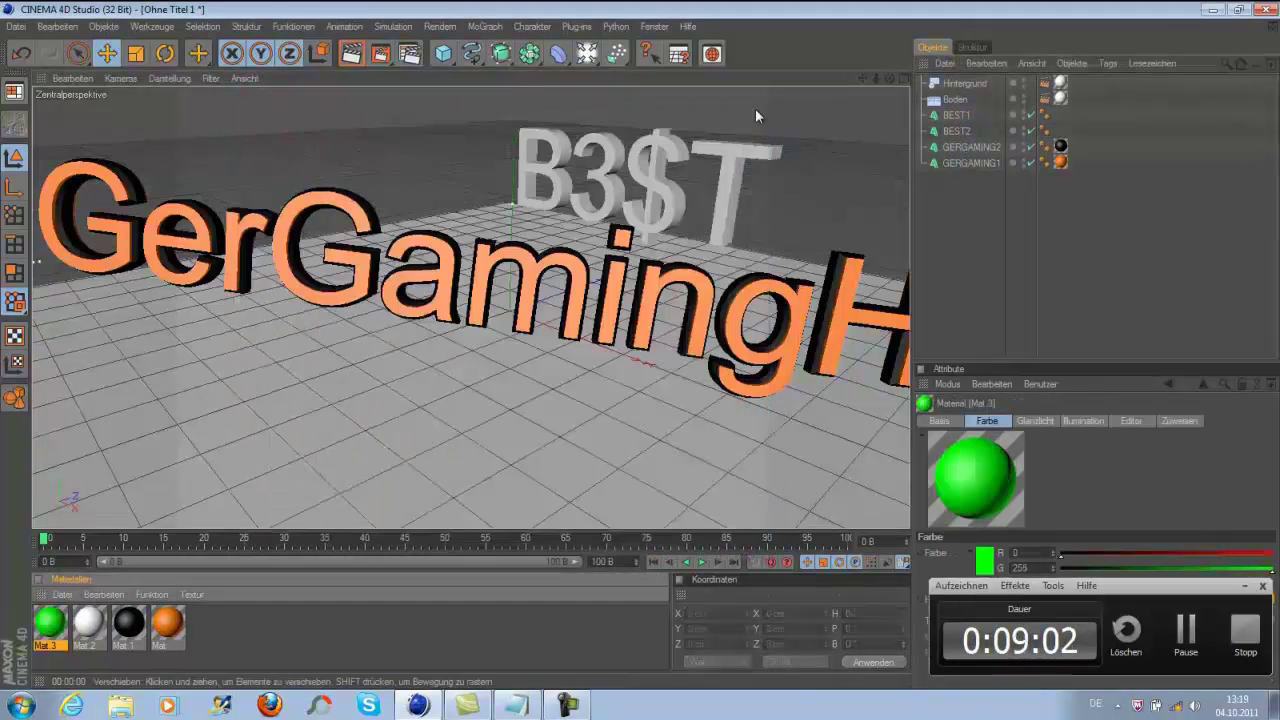
pyautogui.click(956, 131)
pyautogui.scroll(-3, 1083, 490)
pyautogui.click(541, 423)
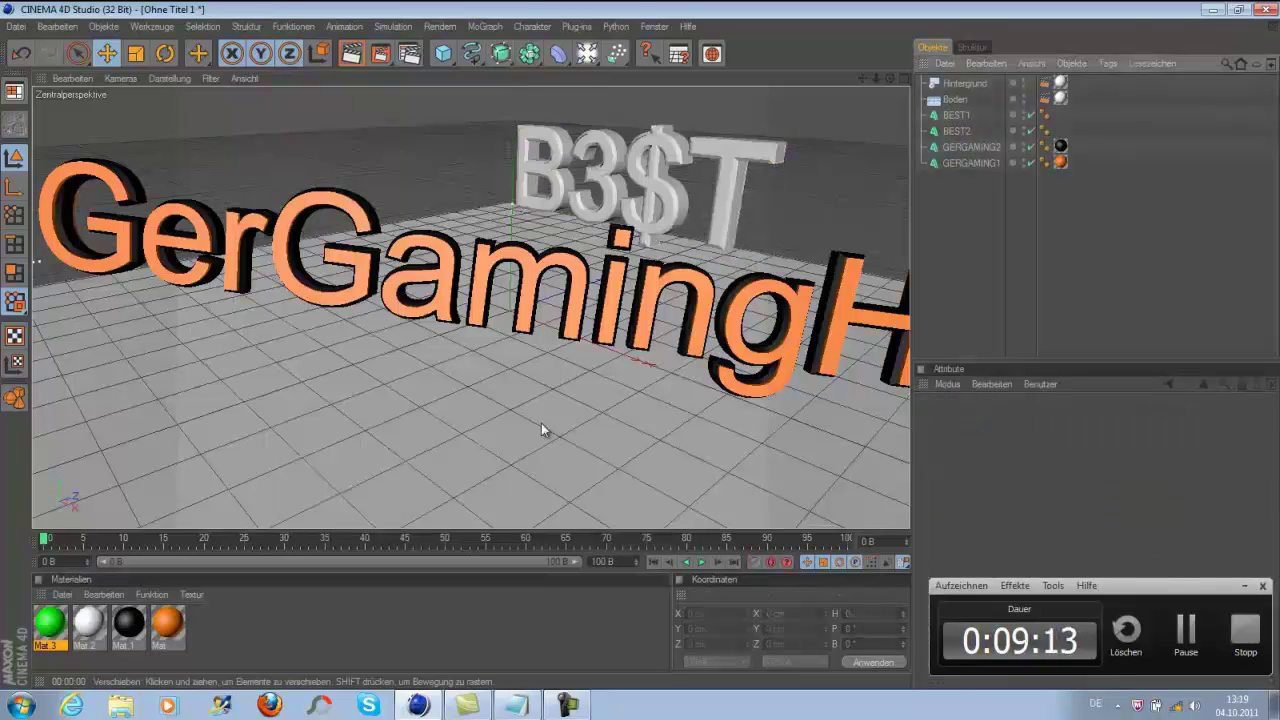
pyautogui.moveTo(1151, 101); pyautogui.dragTo(1040, 136)
pyautogui.click(980, 228)
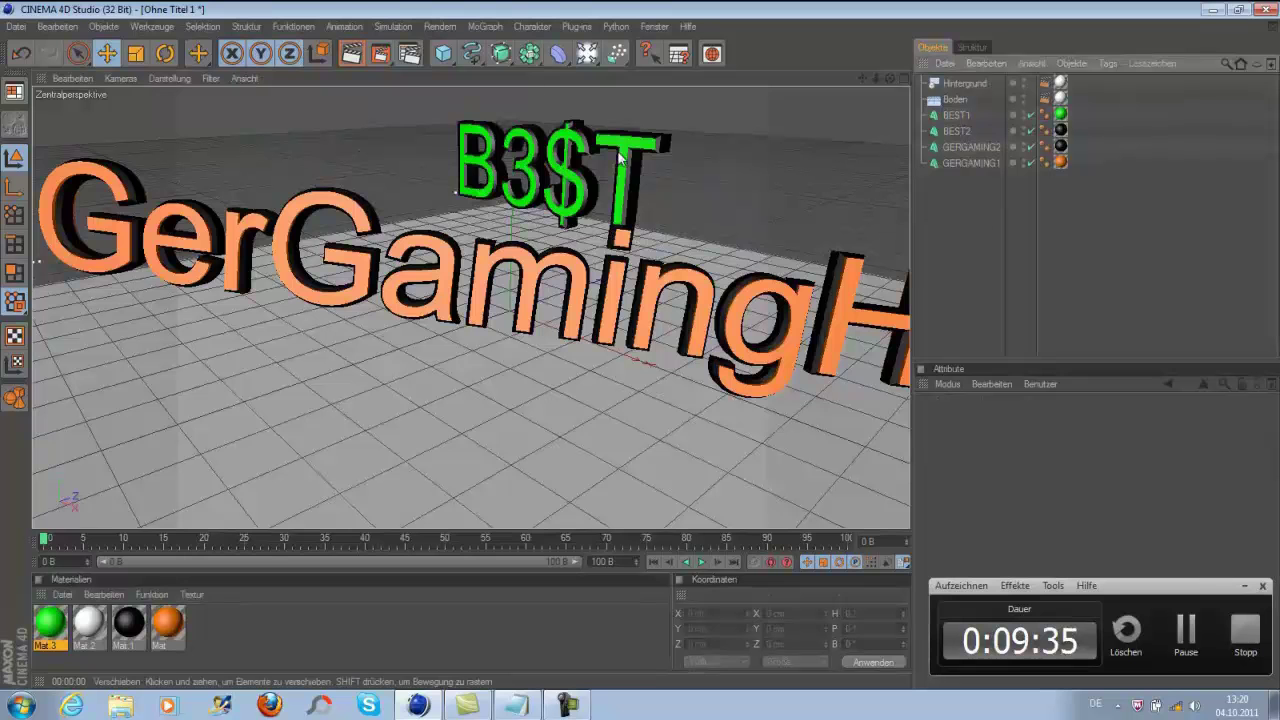
pyautogui.click(485, 26)
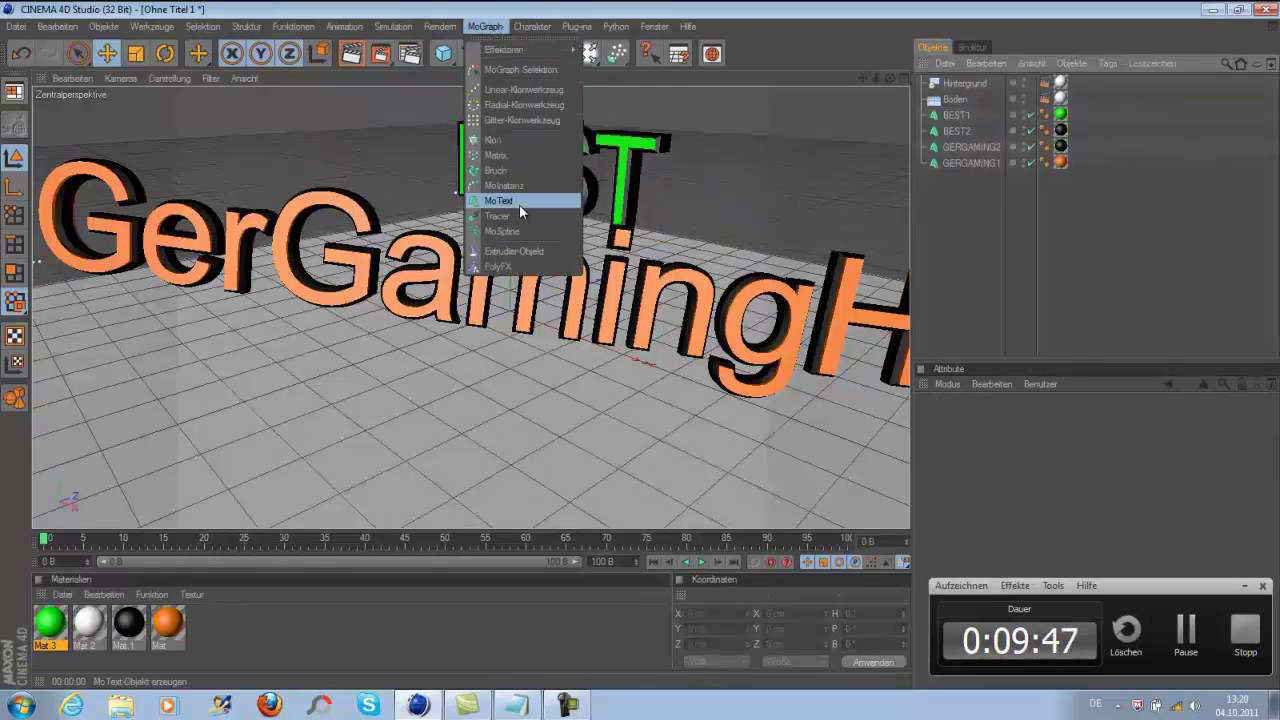
# Add a MoText, position and rotate it below GerGamingHD, and name it CHANNEL
pyautogui.click(519, 204)
pyautogui.moveTo(549, 313); pyautogui.dragTo(343, 380)
pyautogui.press('r')
pyautogui.moveTo(272, 405)
pyautogui.mouseDown()
pyautogui.moveTo(295, 330)
pyautogui.moveTo(300, 400)
pyautogui.mouseUp()
pyautogui.press('e')
pyautogui.moveTo(380, 466)
pyautogui.mouseDown()
pyautogui.moveTo(632, 350)
pyautogui.moveTo(610, 330)
pyautogui.mouseUp()
pyautogui.moveTo(957, 83); pyautogui.dragTo(957, 185)
pyautogui.rightClick(952, 179)
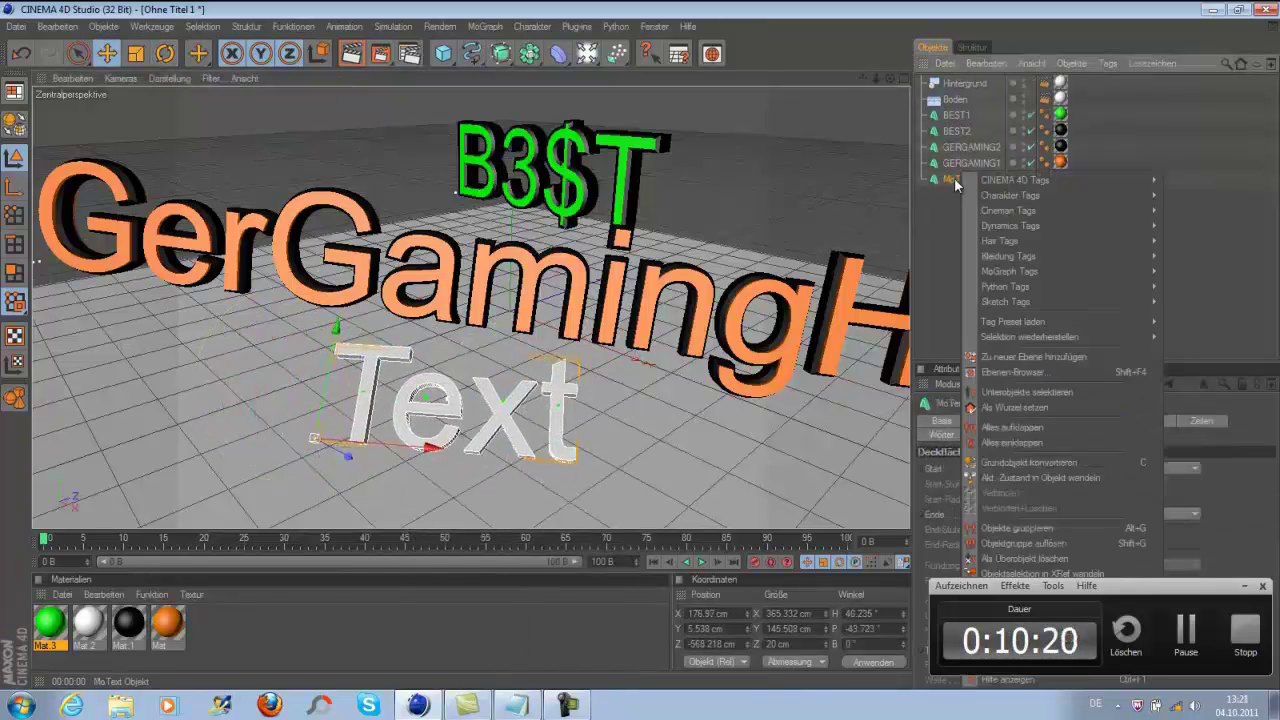
pyautogui.doubleClick(952, 179)
pyautogui.write('CHANNEL')
pyautogui.press('Return')
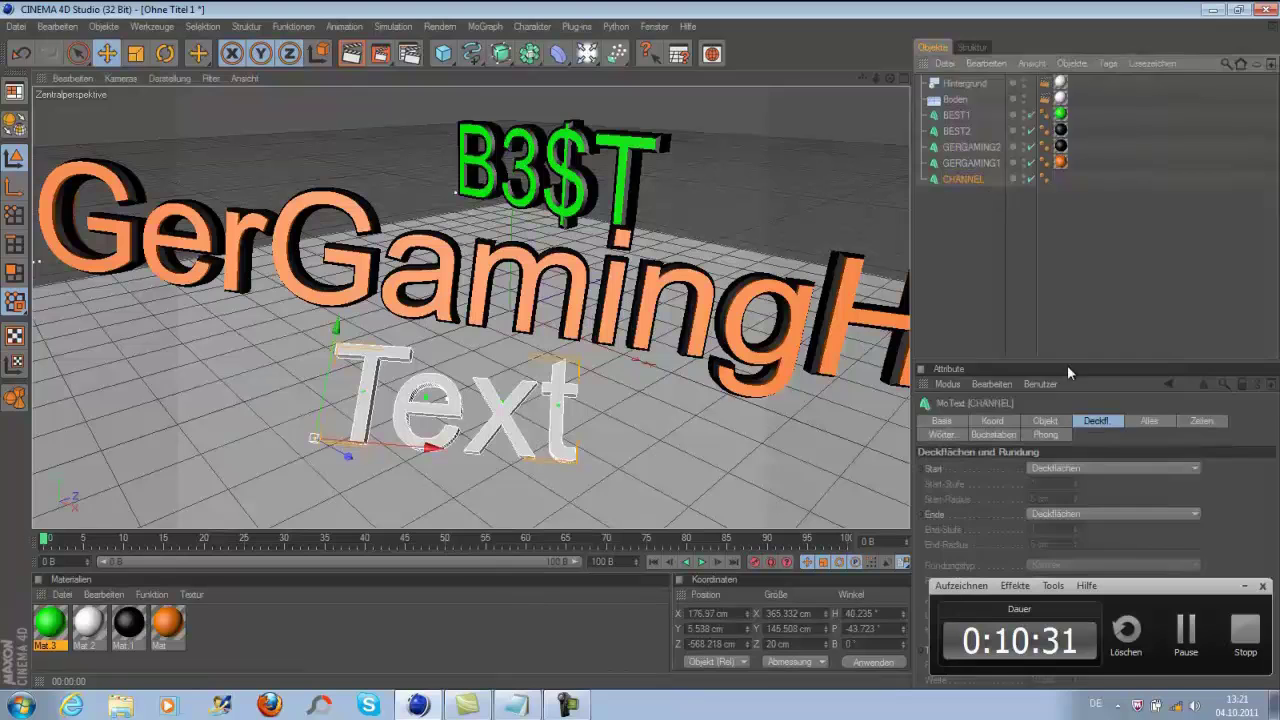
pyautogui.click(1046, 421)
# Reduce the B3$T object BEST2's depth from 30 to 15
pyautogui.keyDown('alt'); pyautogui.moveTo(520, 340); pyautogui.dragTo(700, 330); pyautogui.keyUp('alt')
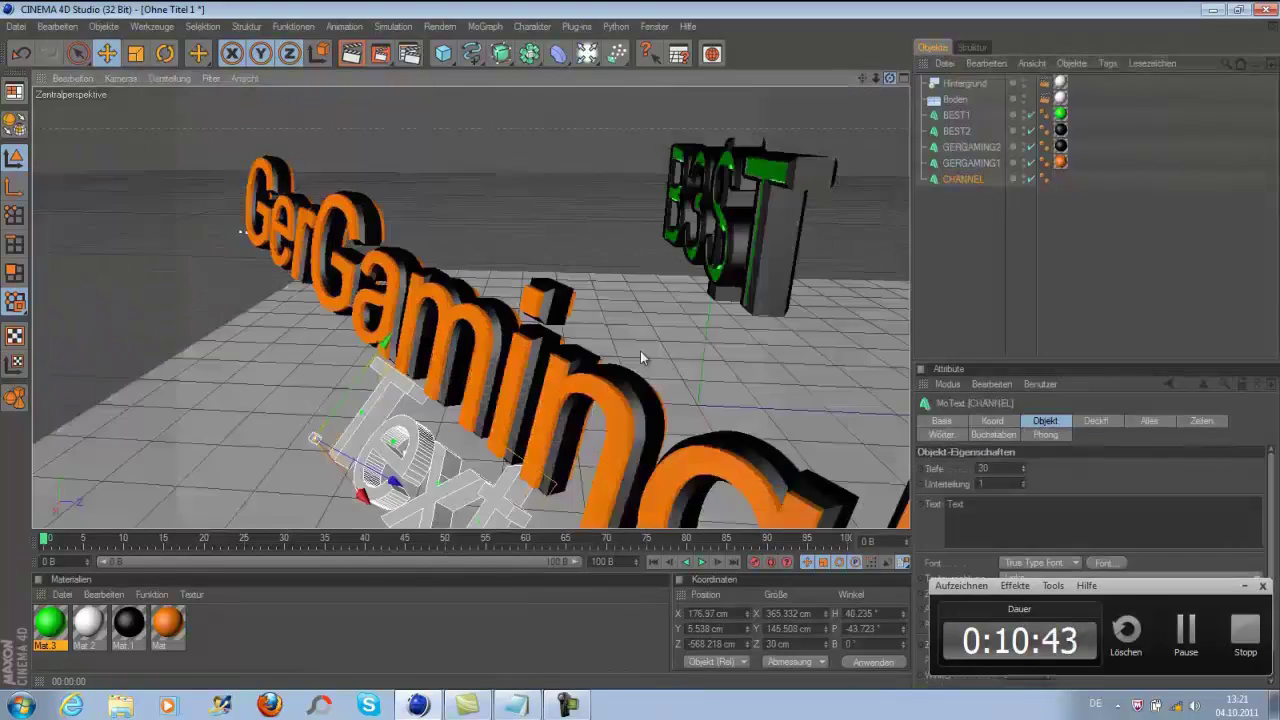
pyautogui.click(957, 131)
pyautogui.moveTo(1022, 468); pyautogui.dragTo(1025, 465)
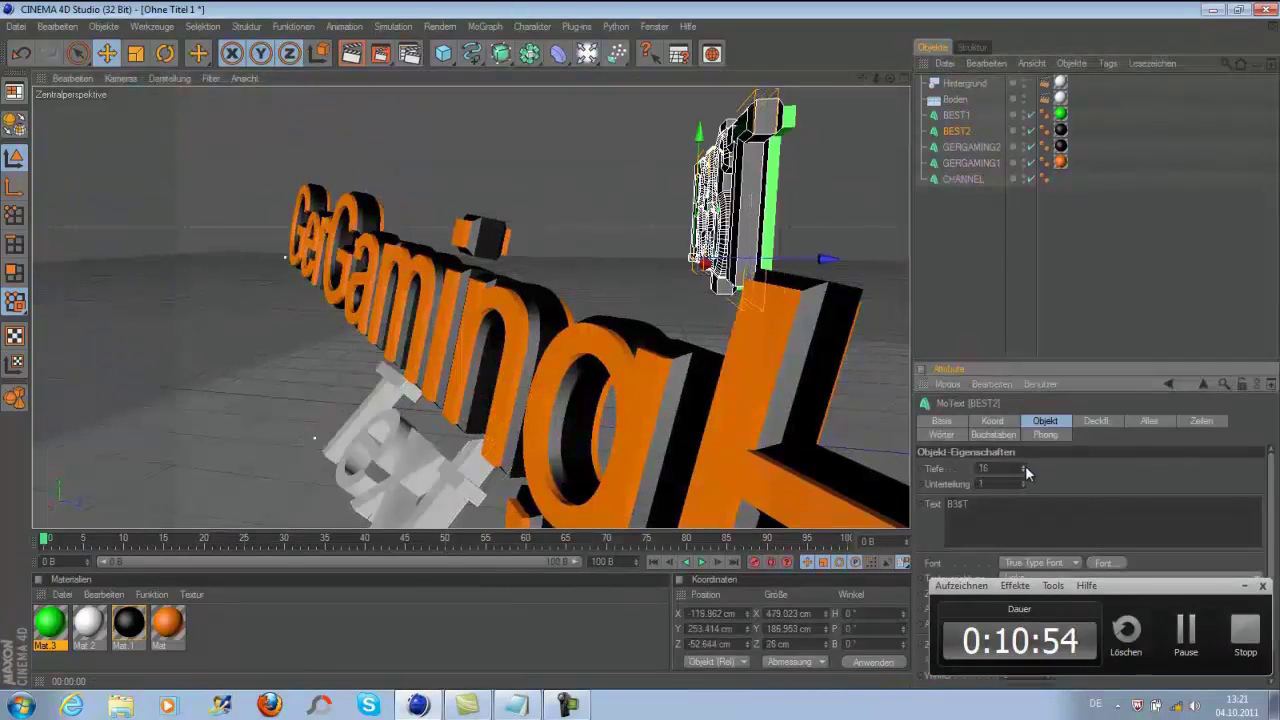
pyautogui.click(1031, 262)
pyautogui.moveTo(629, 345)
pyautogui.keyDown('alt'); pyautogui.mouseDown()
pyautogui.moveTo(640, 352)
pyautogui.moveTo(560, 350)
pyautogui.mouseUp(); pyautogui.keyUp('alt')
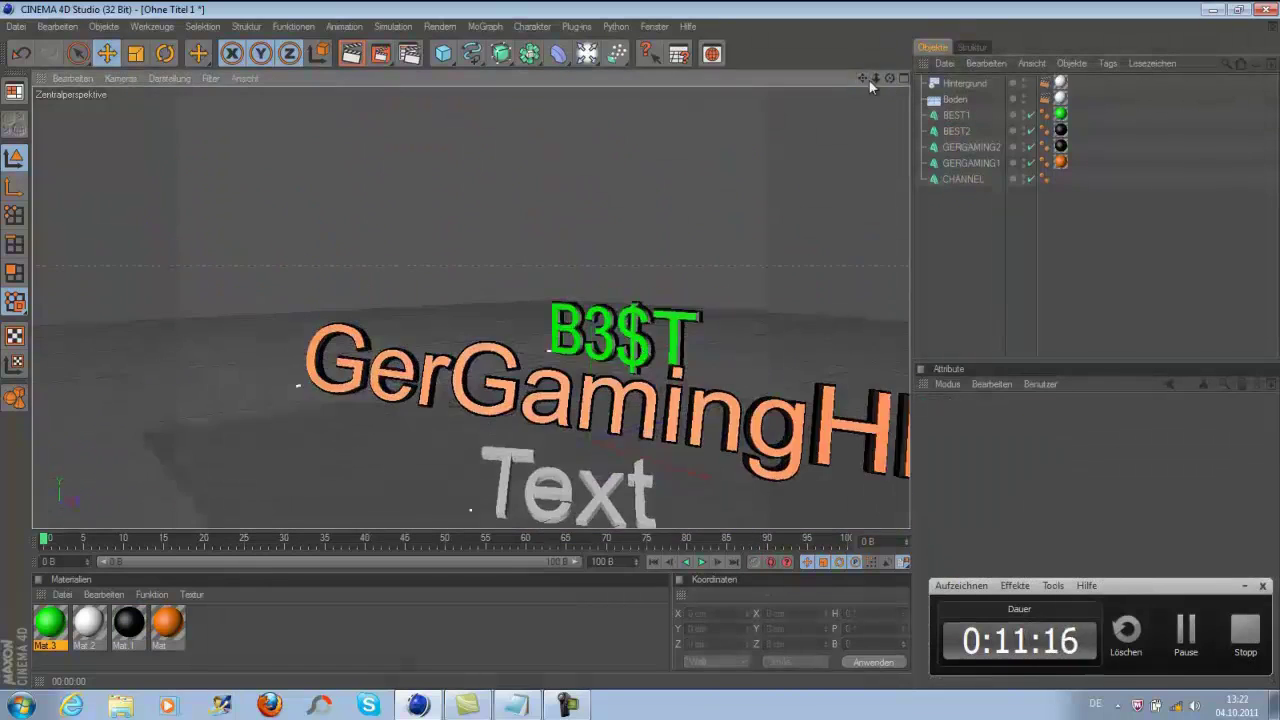
# Change the CHANNEL text to 'Channel' and shift it slightly left
pyautogui.click(962, 179)
pyautogui.hotkey('ctrl', 'a')
pyautogui.write('Channel')
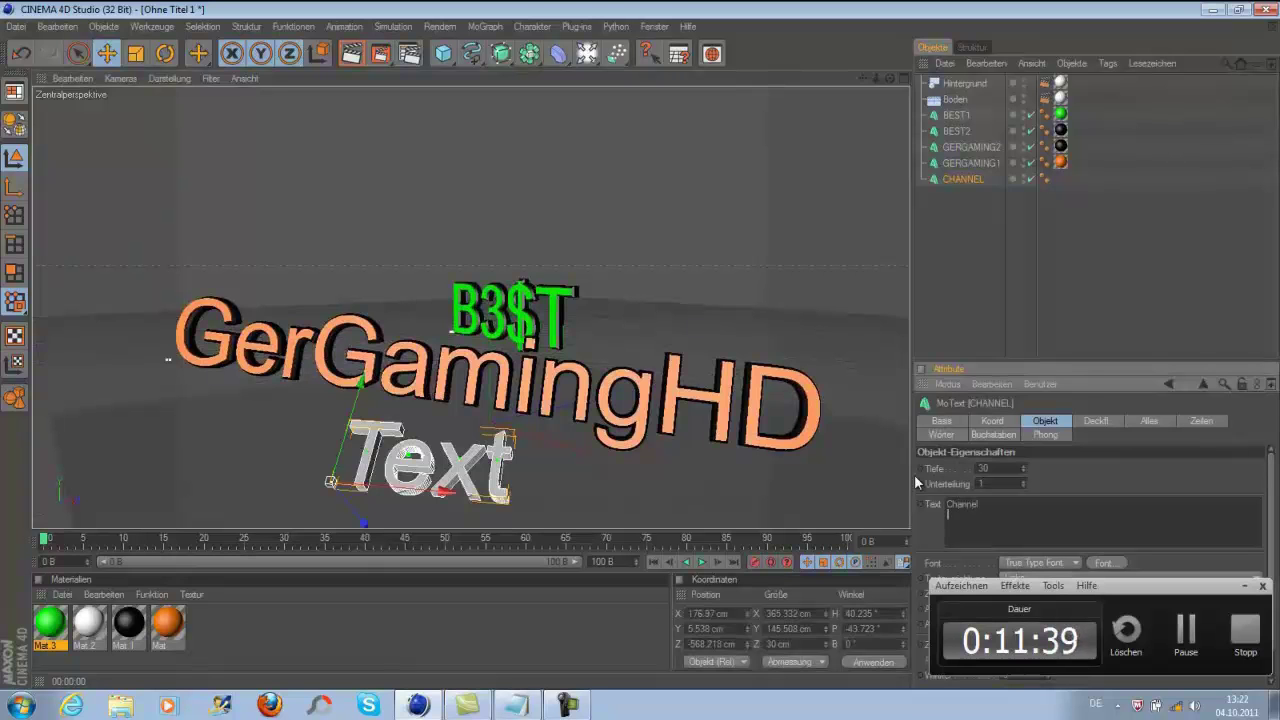
pyautogui.click(538, 381)
pyautogui.click(453, 491)
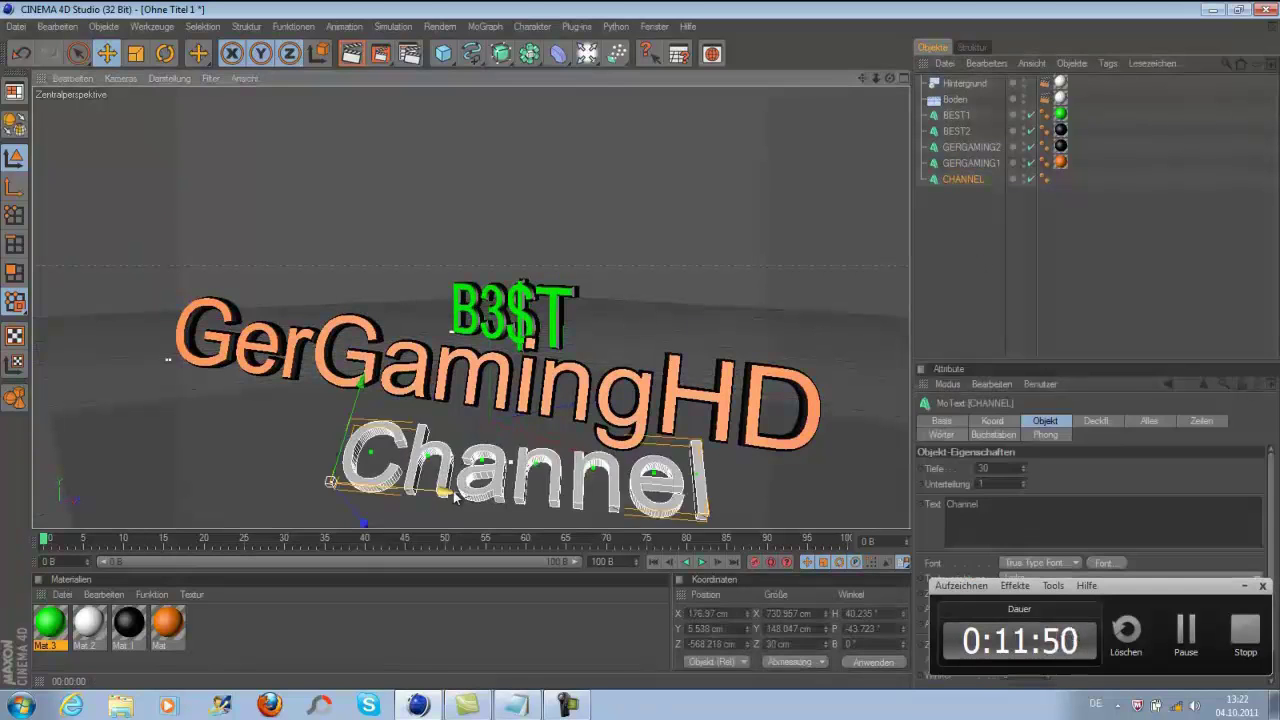
pyautogui.moveTo(453, 491); pyautogui.dragTo(373, 491)
# Duplicate CHANNEL as CHANNEL.1 with depth 15 and rounded front caps
pyautogui.click(958, 179)
pyautogui.hotkey('ctrl', 'c')
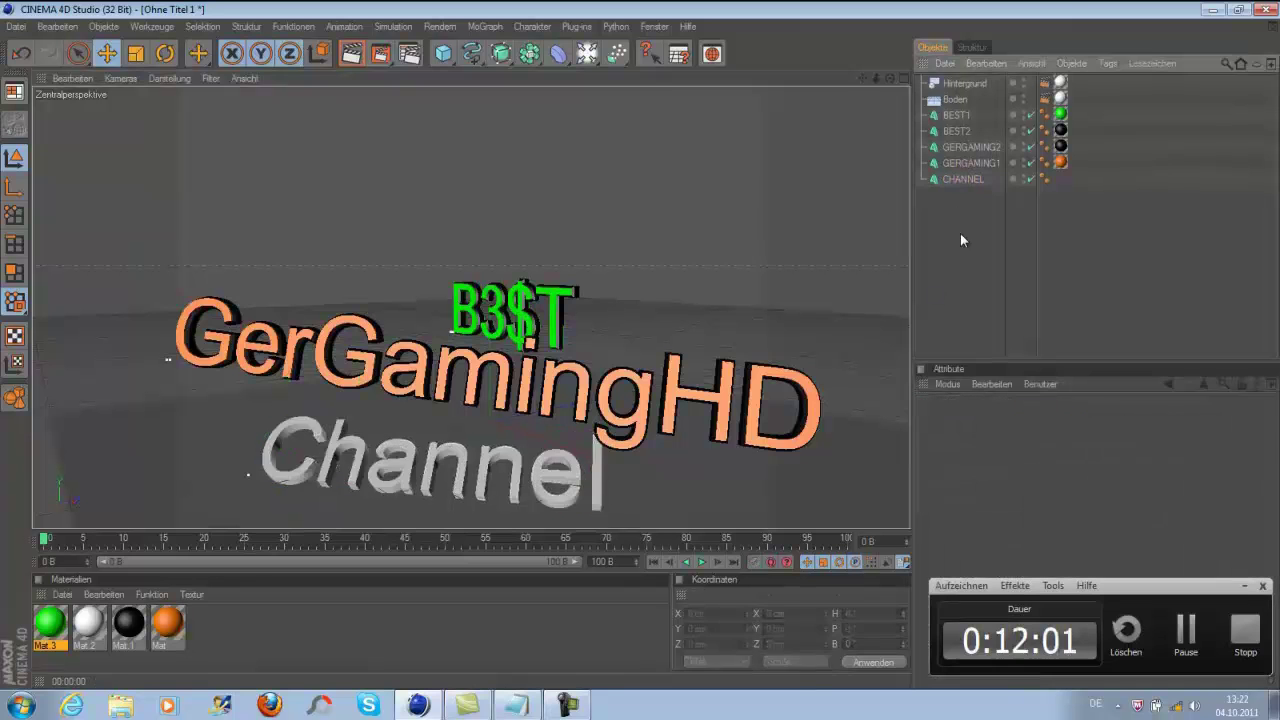
pyautogui.hotkey('ctrl', 'v')
pyautogui.moveTo(1035, 470); pyautogui.dragTo(1026, 470)
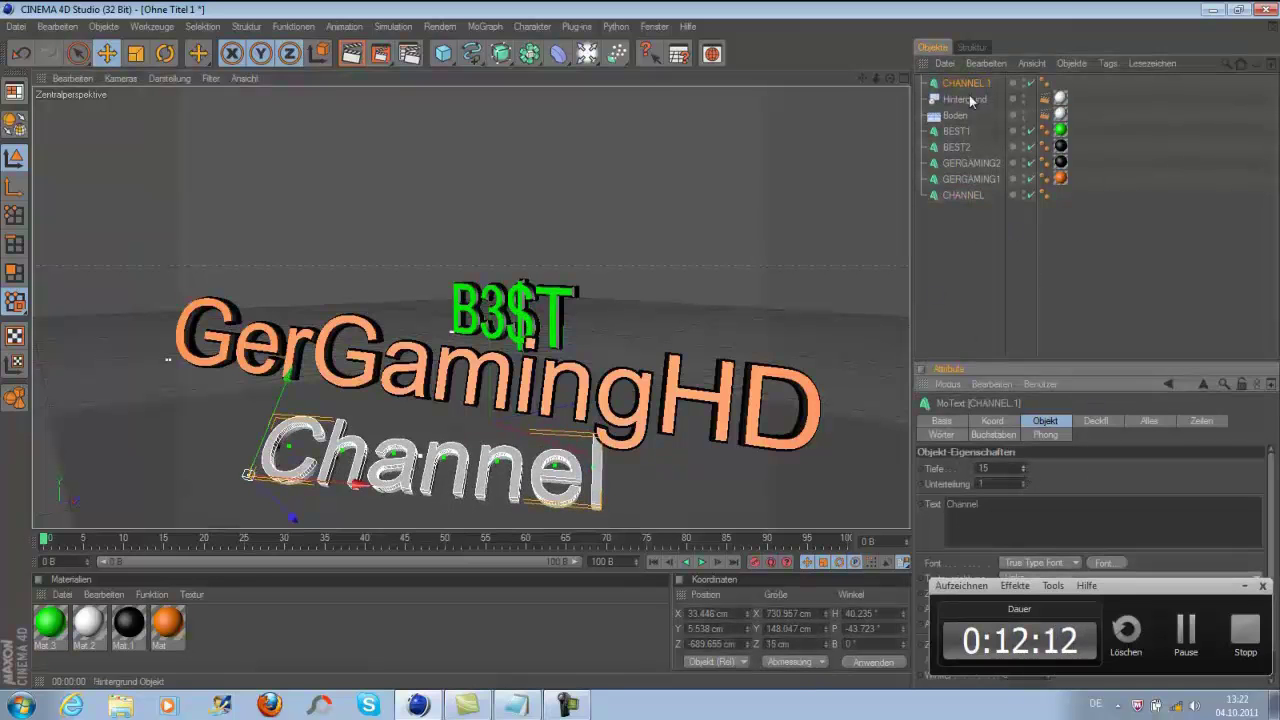
pyautogui.moveTo(965, 83); pyautogui.dragTo(969, 203)
pyautogui.click(1096, 420)
pyautogui.click(1110, 565)
pyautogui.moveTo(760, 360)
pyautogui.keyDown('alt'); pyautogui.mouseDown()
pyautogui.moveTo(640, 345)
pyautogui.moveTo(620, 380)
pyautogui.mouseUp(); pyautogui.keyUp('alt')
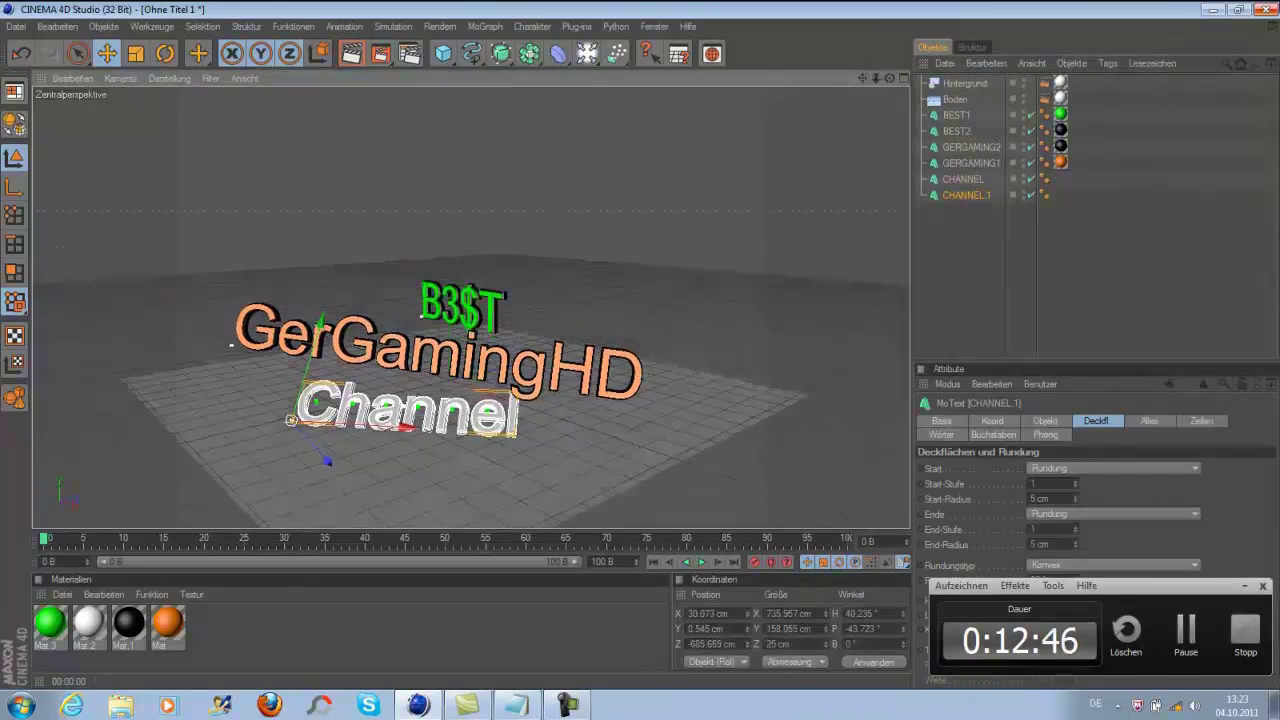
# Create a new red material and apply it to the CHANNEL text
pyautogui.doubleClick(423, 636)
pyautogui.doubleClick(50, 622)
pyautogui.click(731, 175)
pyautogui.click(753, 111)
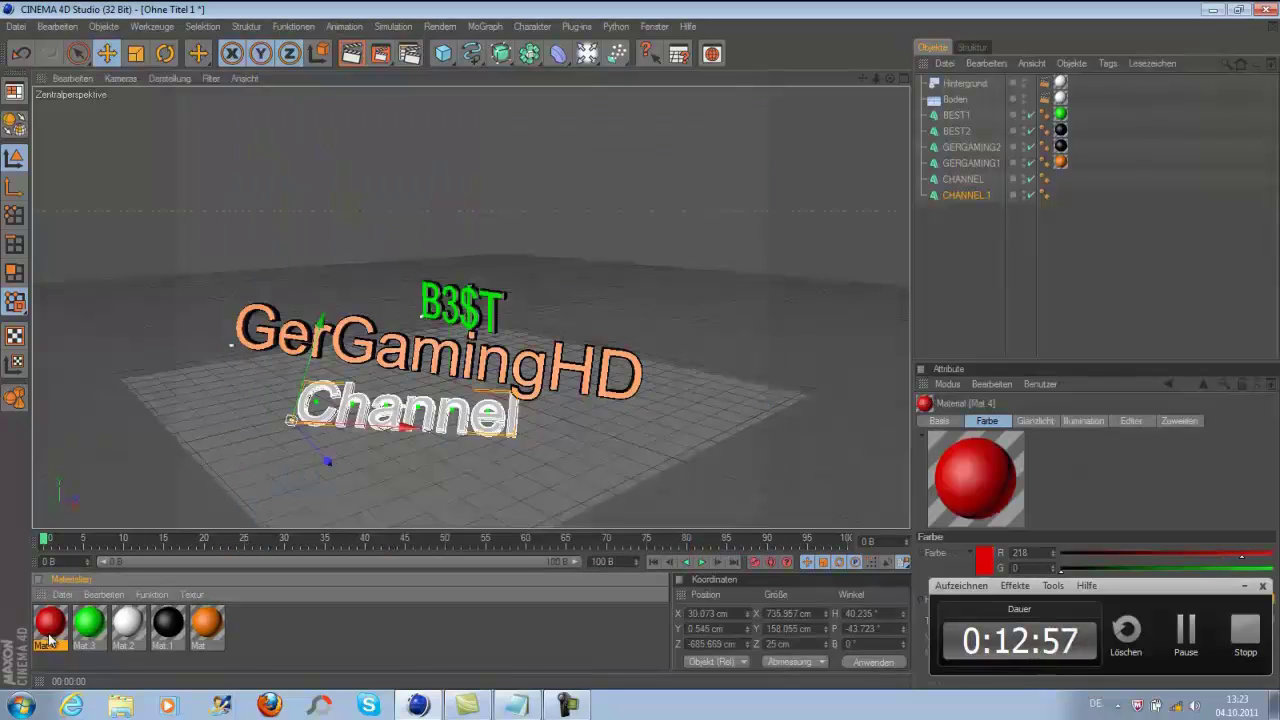
pyautogui.moveTo(50, 622); pyautogui.dragTo(370, 425)
pyautogui.click(1006, 265)
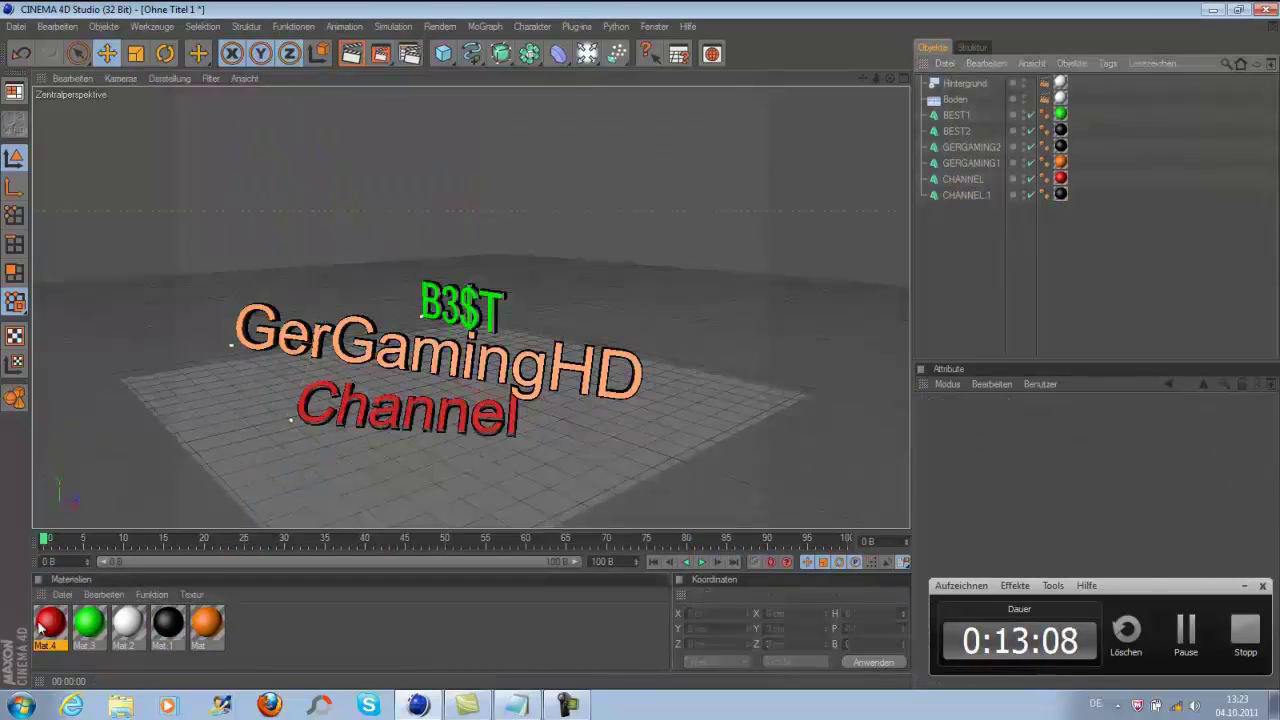
# Set the material's colour to pure red, R 255, G 0
pyautogui.doubleClick(50, 622)
pyautogui.click(417, 180)
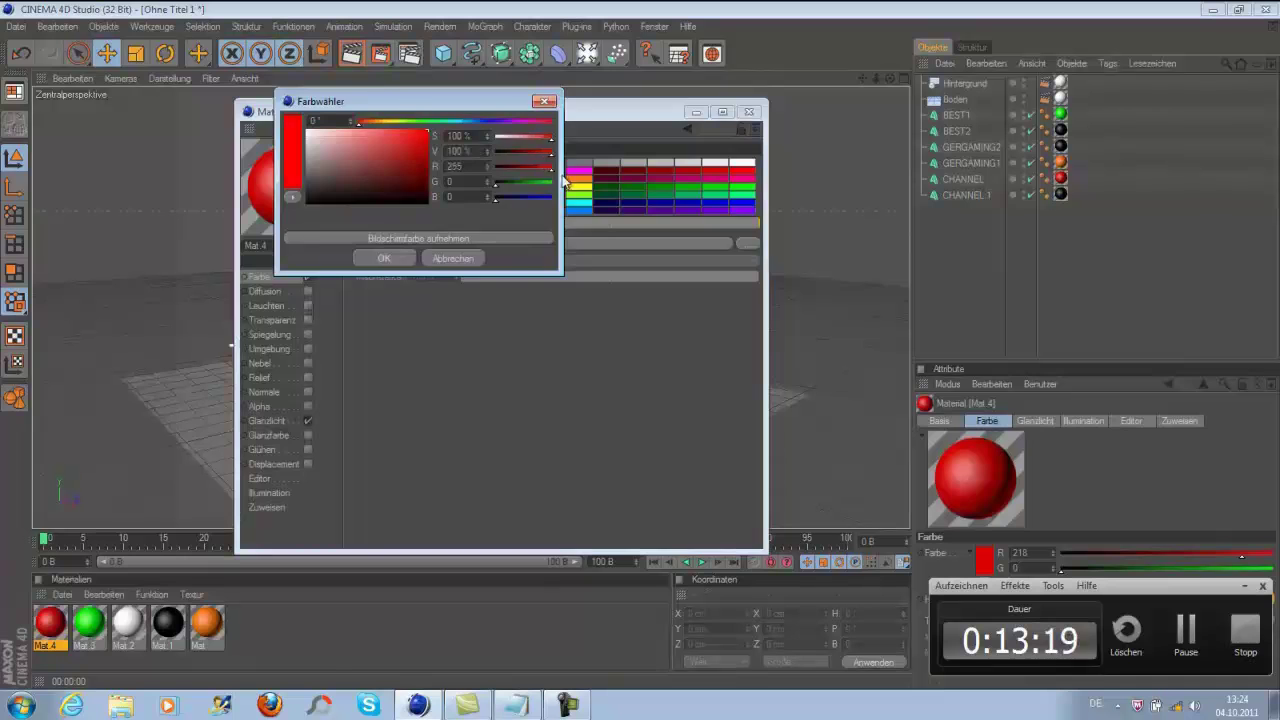
pyautogui.click(384, 258)
pyautogui.click(749, 111)
pyautogui.click(1066, 555)
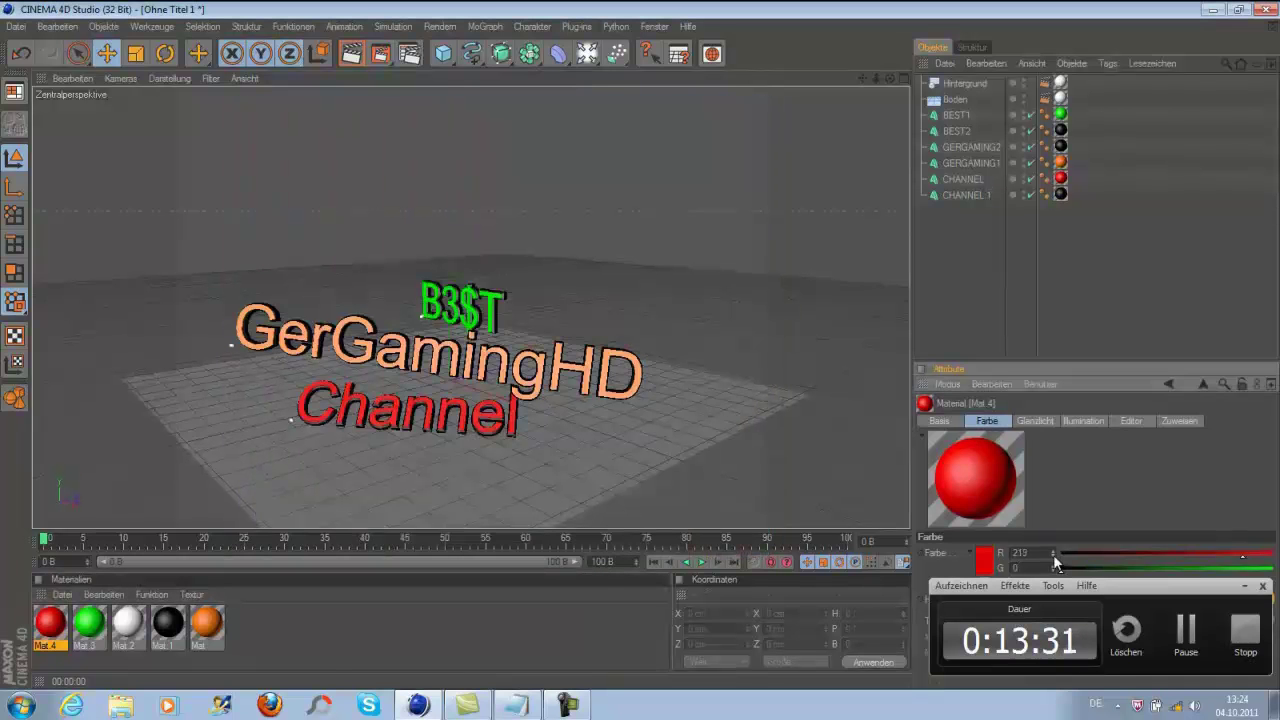
# Render a preview of the view to check the red Channel text
pyautogui.moveTo(882, 78); pyautogui.dragTo(640, 345)
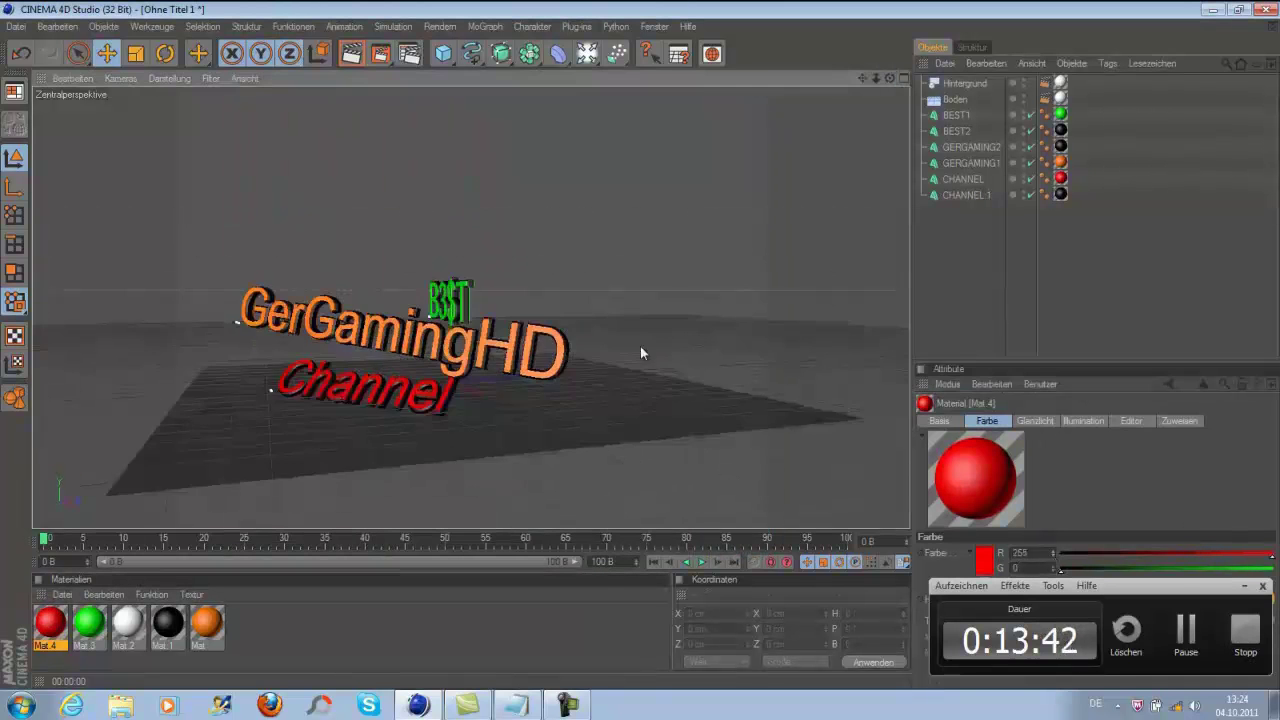
pyautogui.click(352, 53)
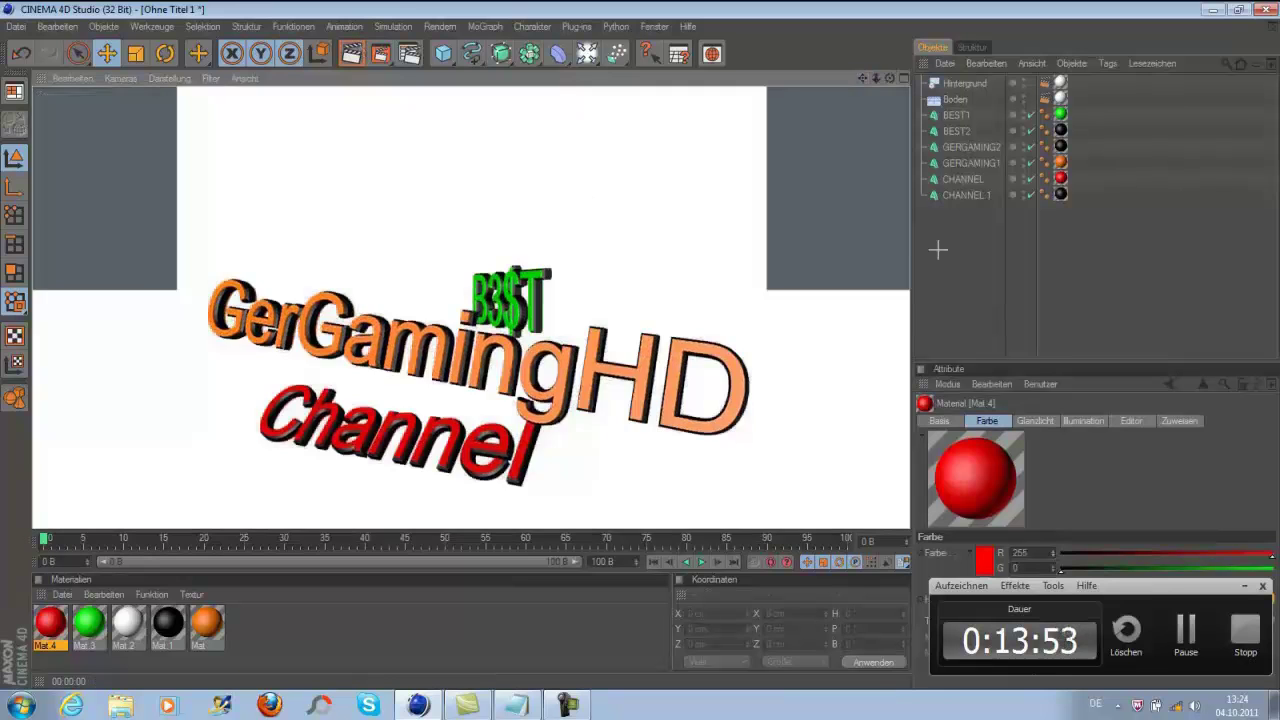
pyautogui.moveTo(874, 92); pyautogui.dragTo(620, 110)
pyautogui.click(443, 53)
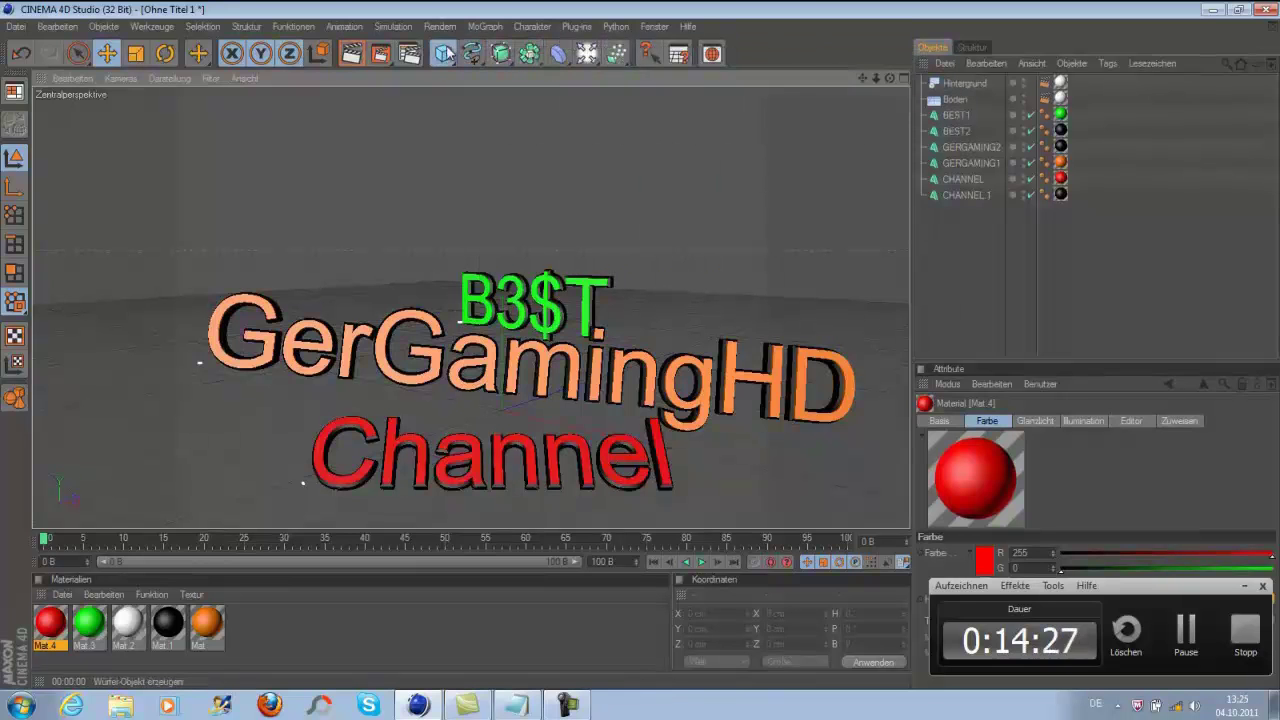
# Add a sphere beside the Channel text and enlarge it to 248 cm
pyautogui.click(443, 53)
pyautogui.click(613, 68)
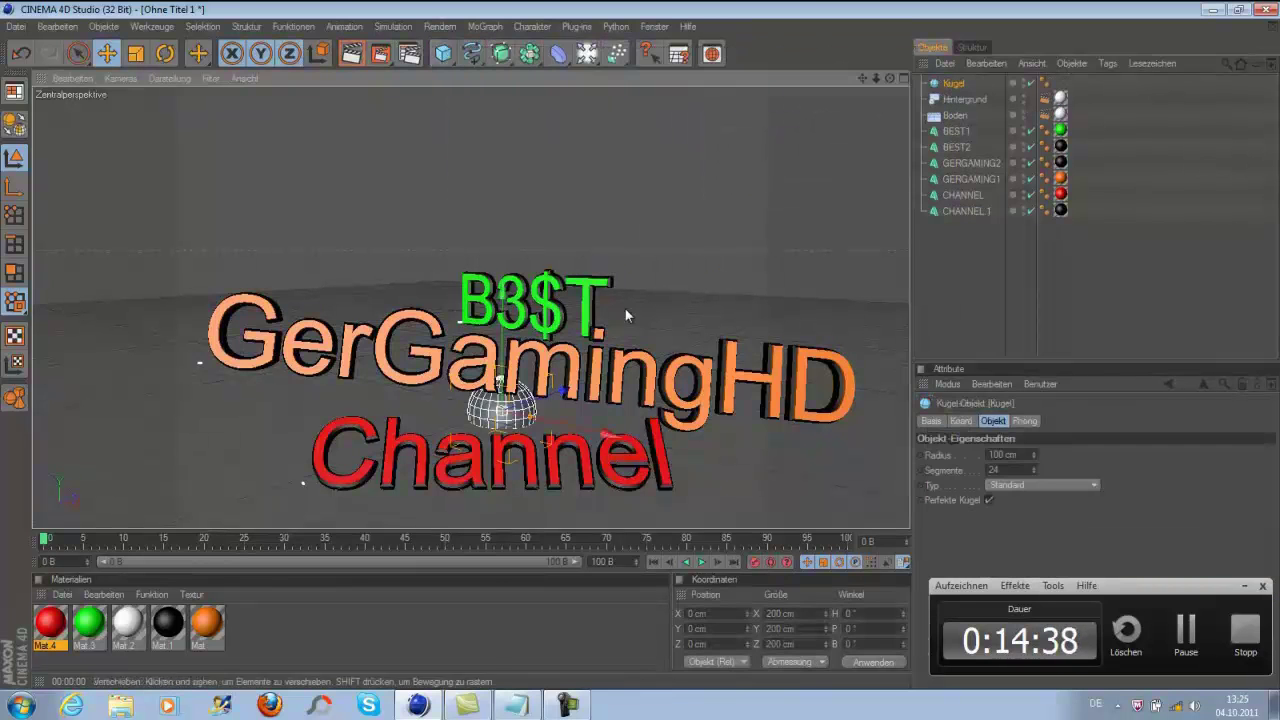
pyautogui.moveTo(636, 352); pyautogui.dragTo(643, 352)
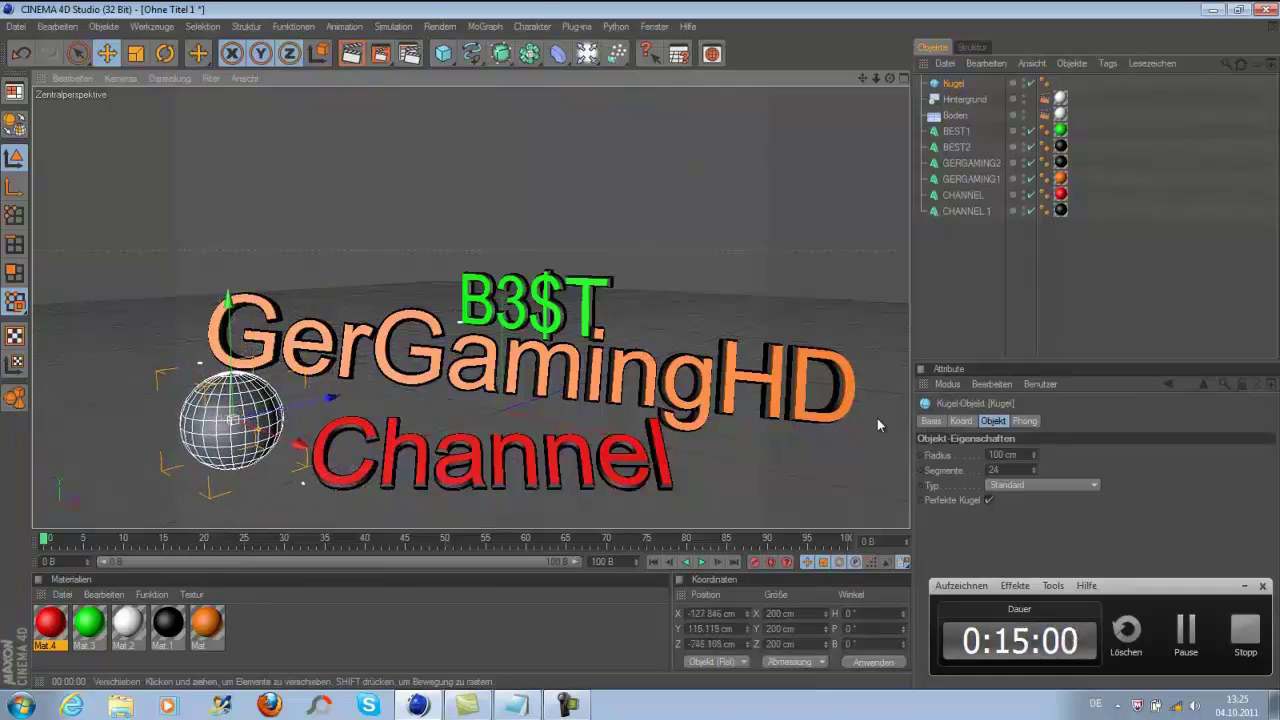
pyautogui.moveTo(1035, 450); pyautogui.dragTo(1035, 446)
pyautogui.click(404, 634)
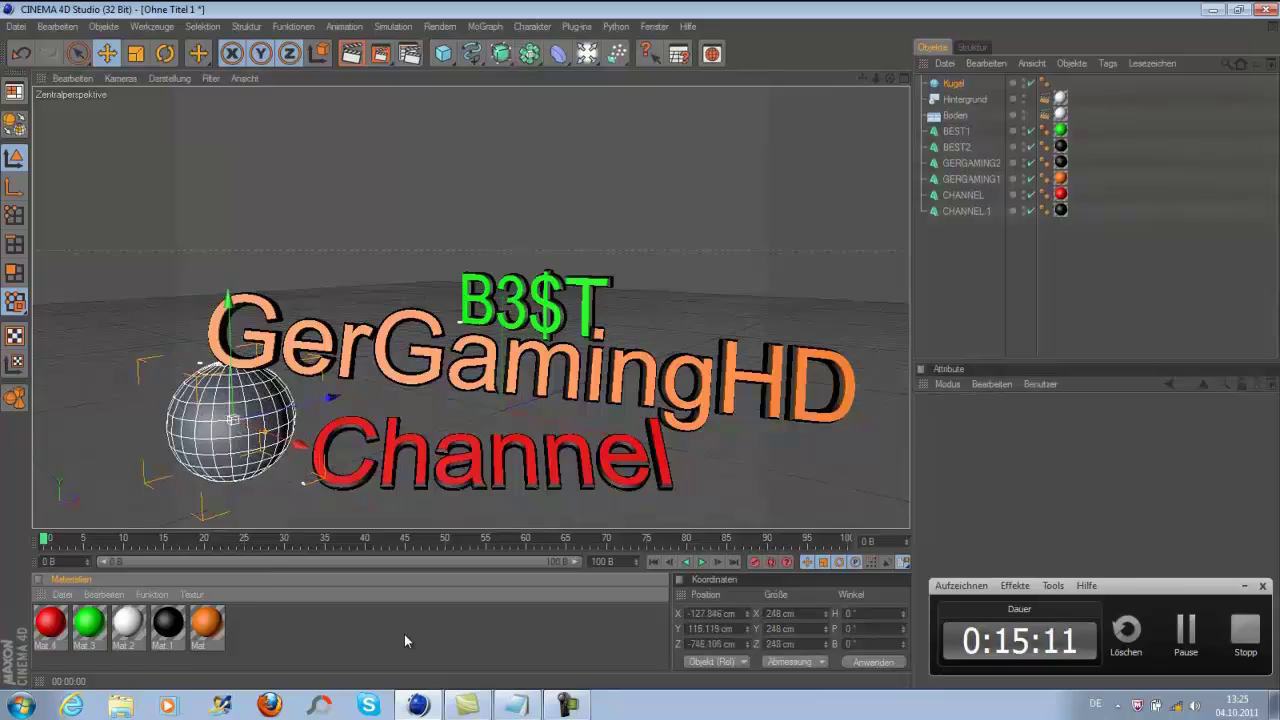
# Create a yellow material and apply it to the sphere
pyautogui.doubleClick(404, 634)
pyautogui.doubleClick(50, 622)
pyautogui.click(543, 177)
pyautogui.click(766, 109)
pyautogui.moveTo(50, 622); pyautogui.dragTo(230, 420)
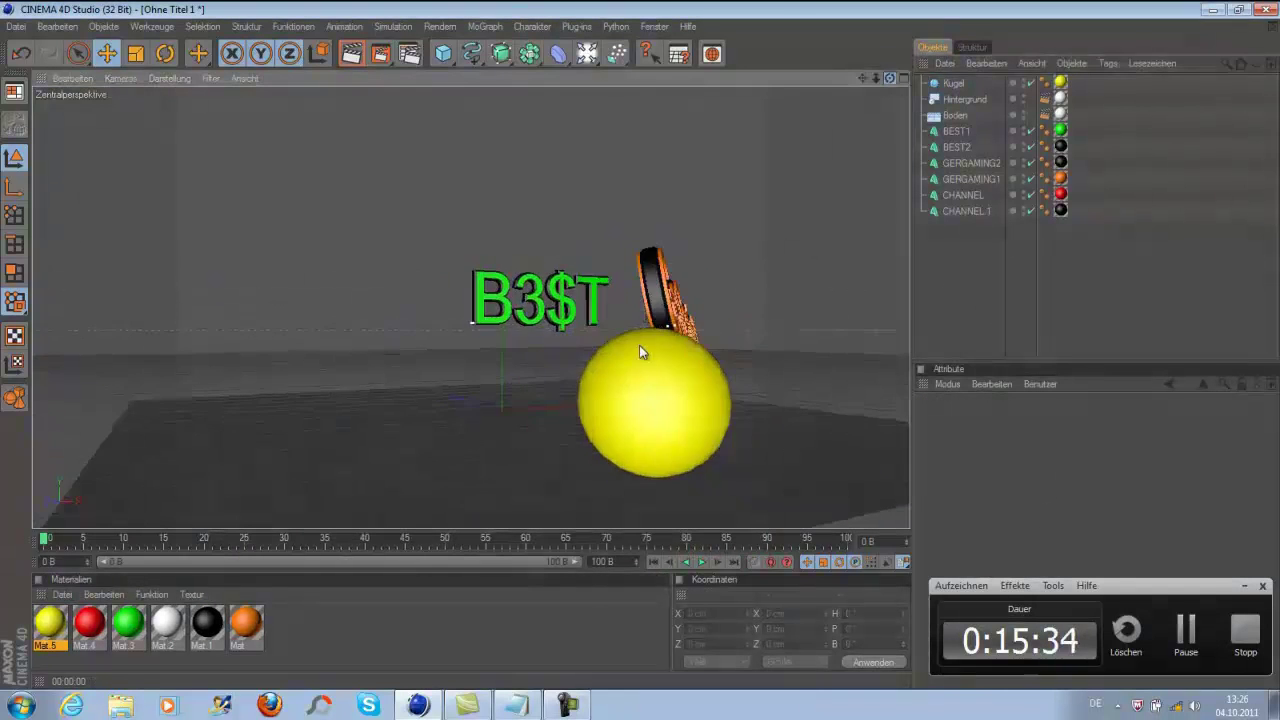
# Add a cube to the scene, 121.844 cm deep
pyautogui.moveTo(892, 77); pyautogui.dragTo(636, 343)
pyautogui.click(443, 53)
pyautogui.moveTo(500, 450); pyautogui.dragTo(500, 430)
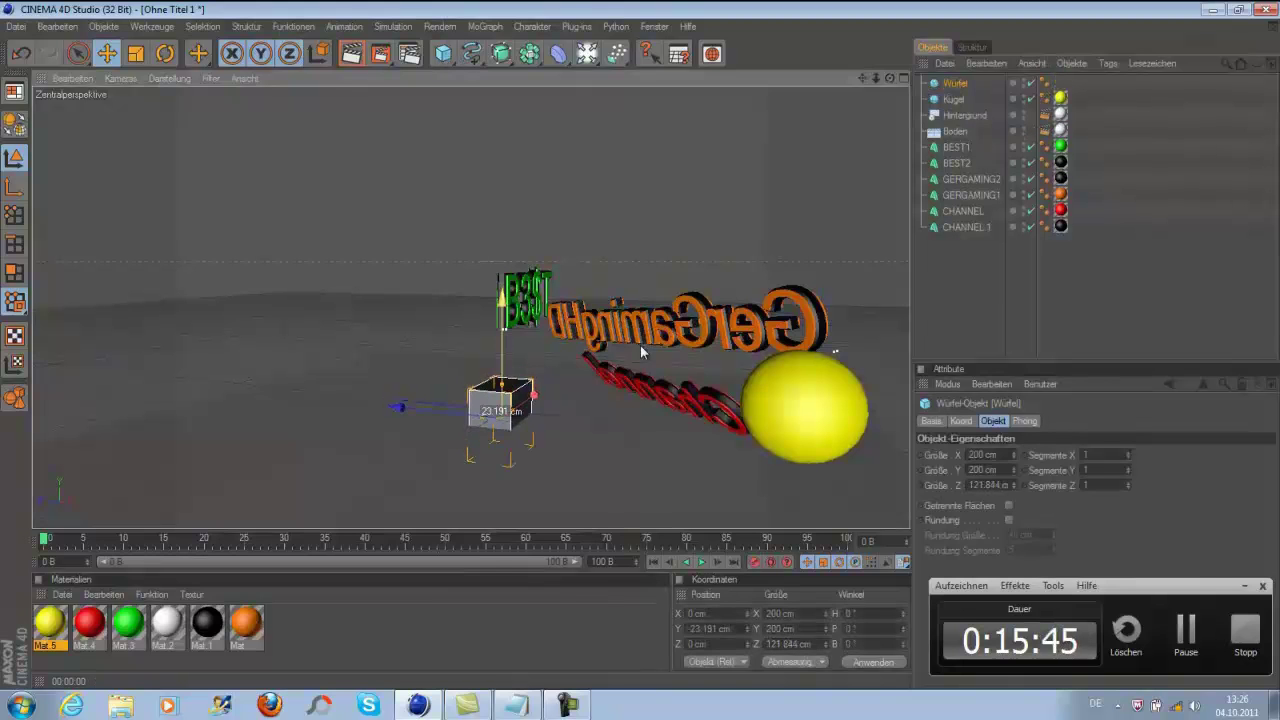
# Rotate the cube and move it behind the Channel text
pyautogui.moveTo(640, 345); pyautogui.dragTo(750, 356)
pyautogui.rightClick(628, 357)
pyautogui.click(692, 402)
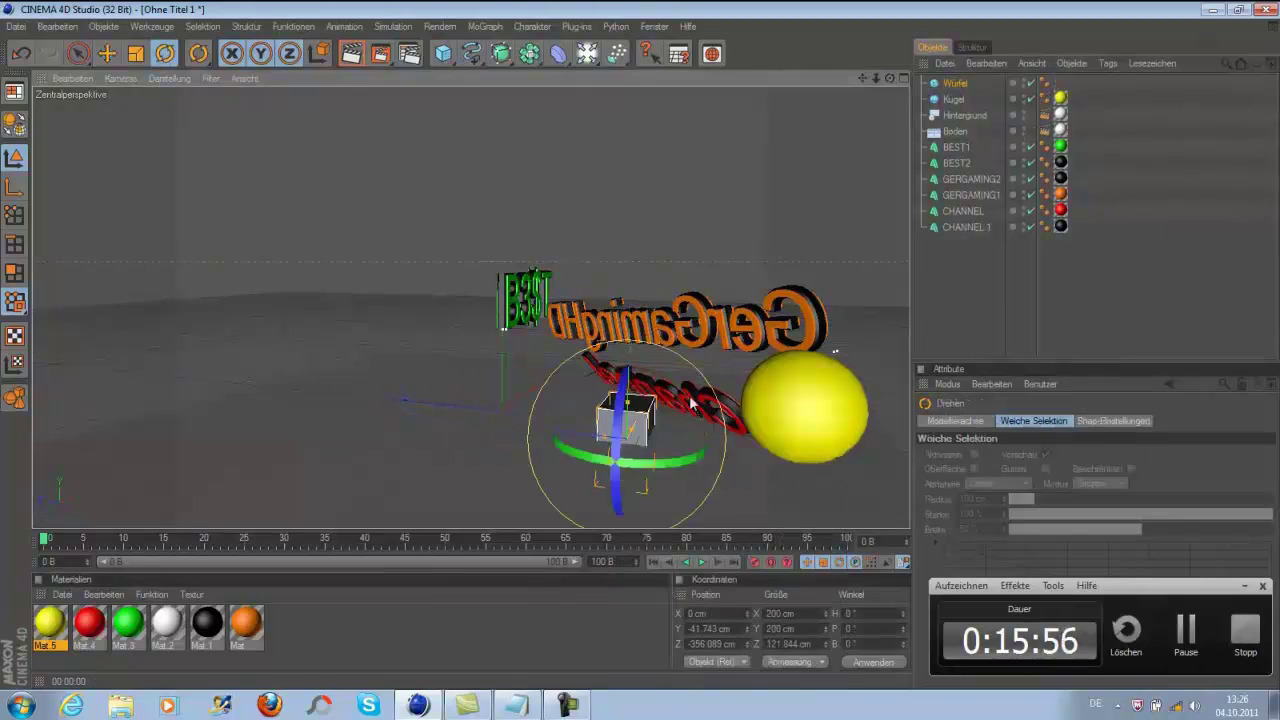
pyautogui.moveTo(690, 403); pyautogui.dragTo(711, 446)
pyautogui.rightClick(645, 425)
pyautogui.click(700, 620)
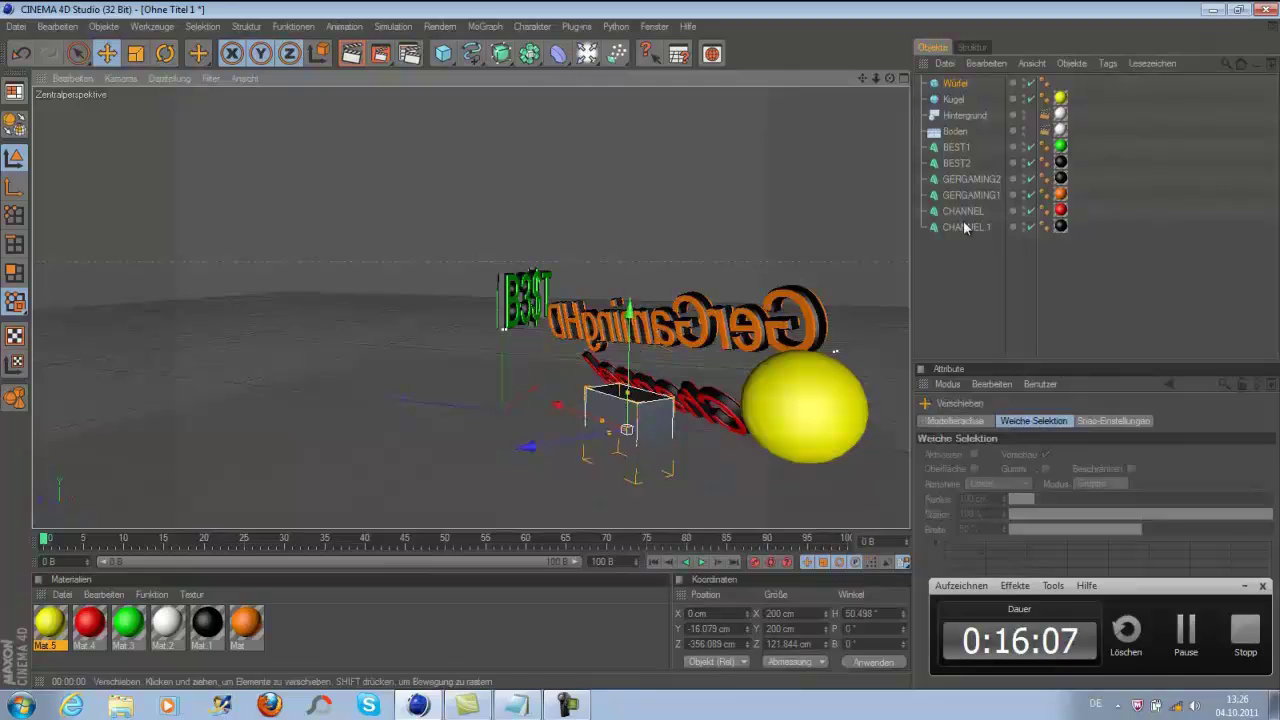
pyautogui.keyDown('alt'); pyautogui.moveTo(600, 300); pyautogui.dragTo(520, 330); pyautogui.keyUp('alt')
pyautogui.moveTo(630, 414); pyautogui.dragTo(690, 455)
# Scale the cube to about 224 by 138 cm
pyautogui.press('r')
pyautogui.rightClick(657, 349)
pyautogui.click(740, 631)
pyautogui.moveTo(636, 350); pyautogui.dragTo(668, 372)
pyautogui.rightClick(642, 350)
pyautogui.click(700, 620)
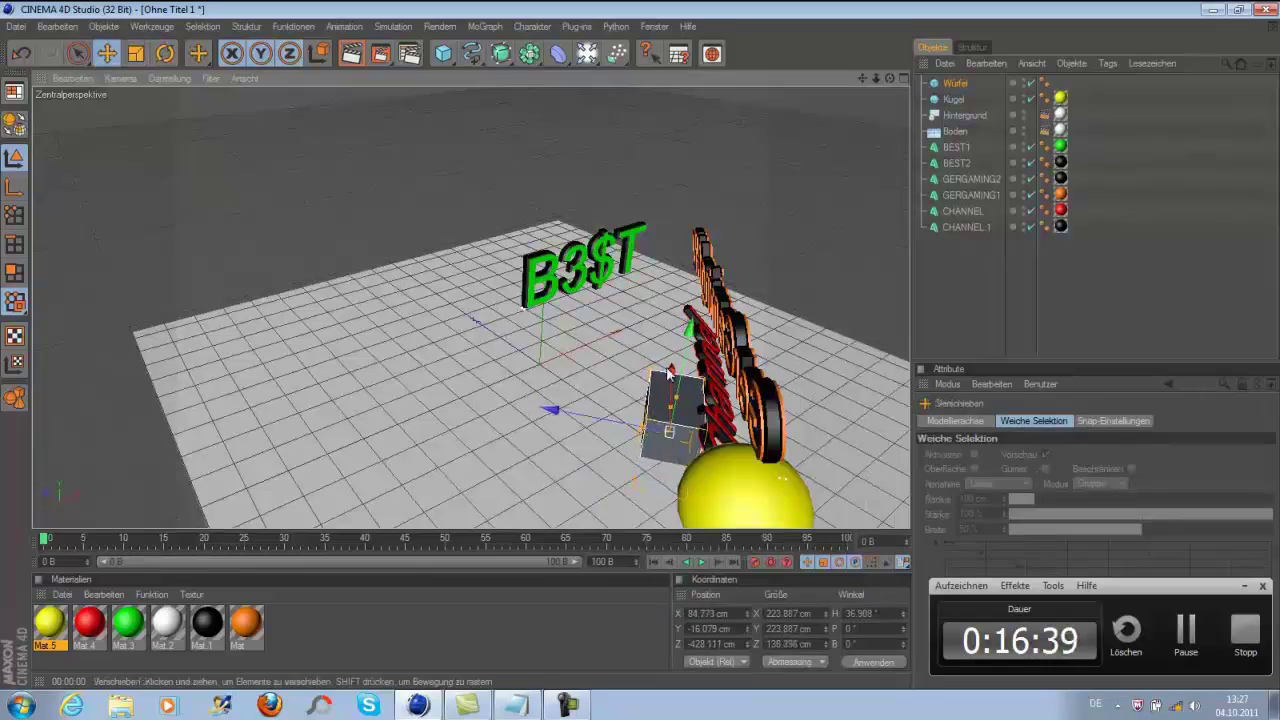
pyautogui.rightClick(703, 422)
pyautogui.click(760, 630)
pyautogui.click(971, 307)
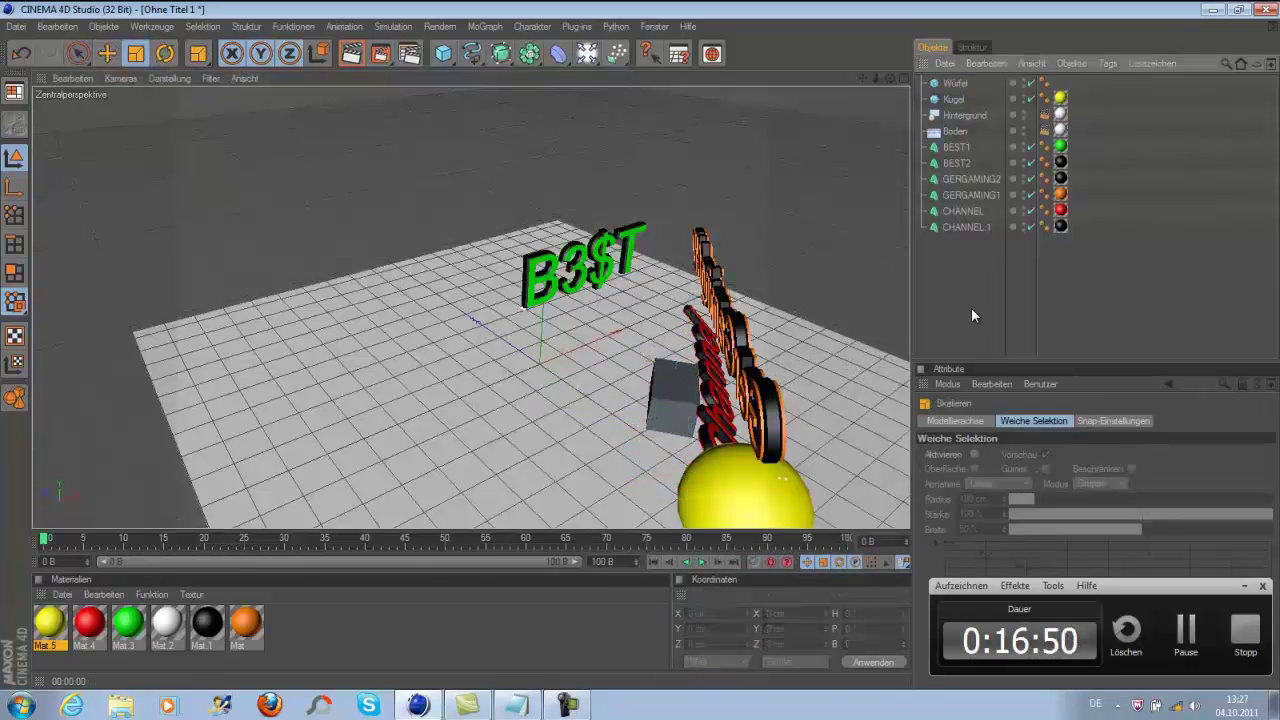
# Apply a new dark blue material, Mat 6, to the cube and render a preview
pyautogui.doubleClick(334, 649)
pyautogui.doubleClick(49, 622)
pyautogui.click(468, 210)
pyautogui.click(753, 111)
pyautogui.moveTo(49, 622)
pyautogui.mouseDown()
pyautogui.moveTo(640, 344)
pyautogui.moveTo(560, 330)
pyautogui.mouseUp()
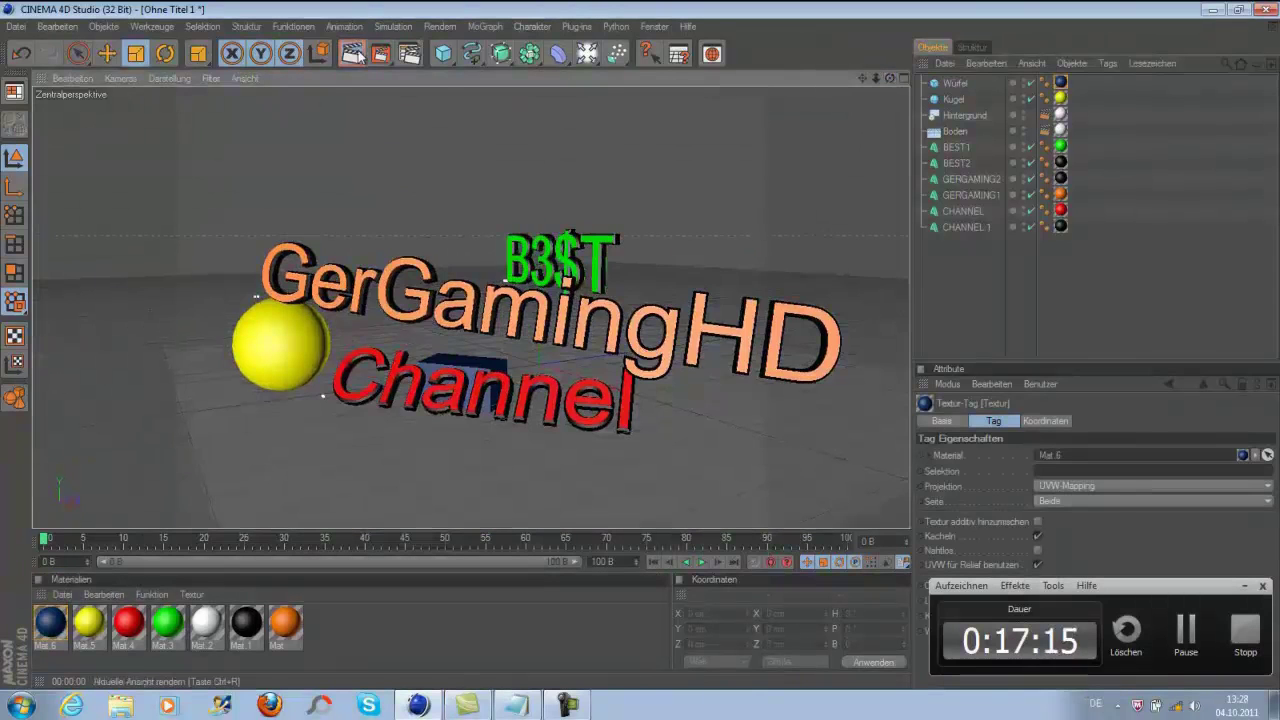
pyautogui.click(351, 53)
# Add a cylinder and shift it to the right of the text
pyautogui.click(443, 53)
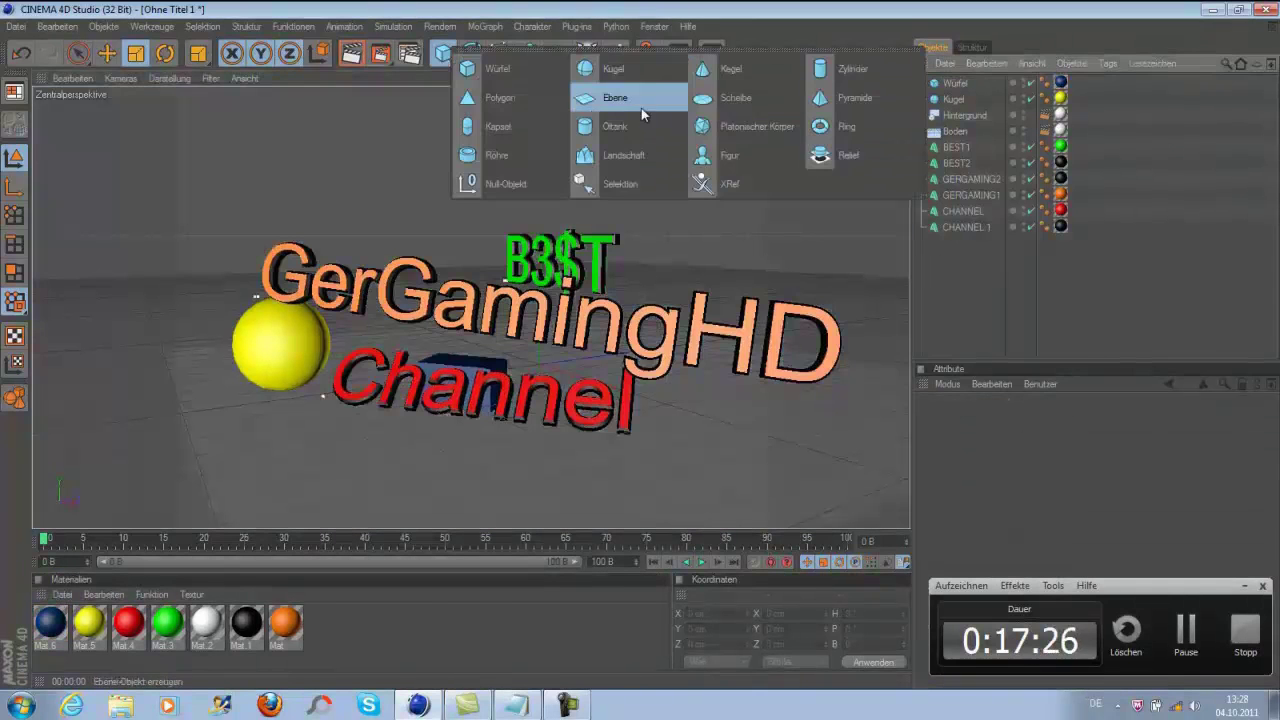
pyautogui.click(838, 68)
pyautogui.press('e')
pyautogui.moveTo(577, 427); pyautogui.dragTo(655, 425)
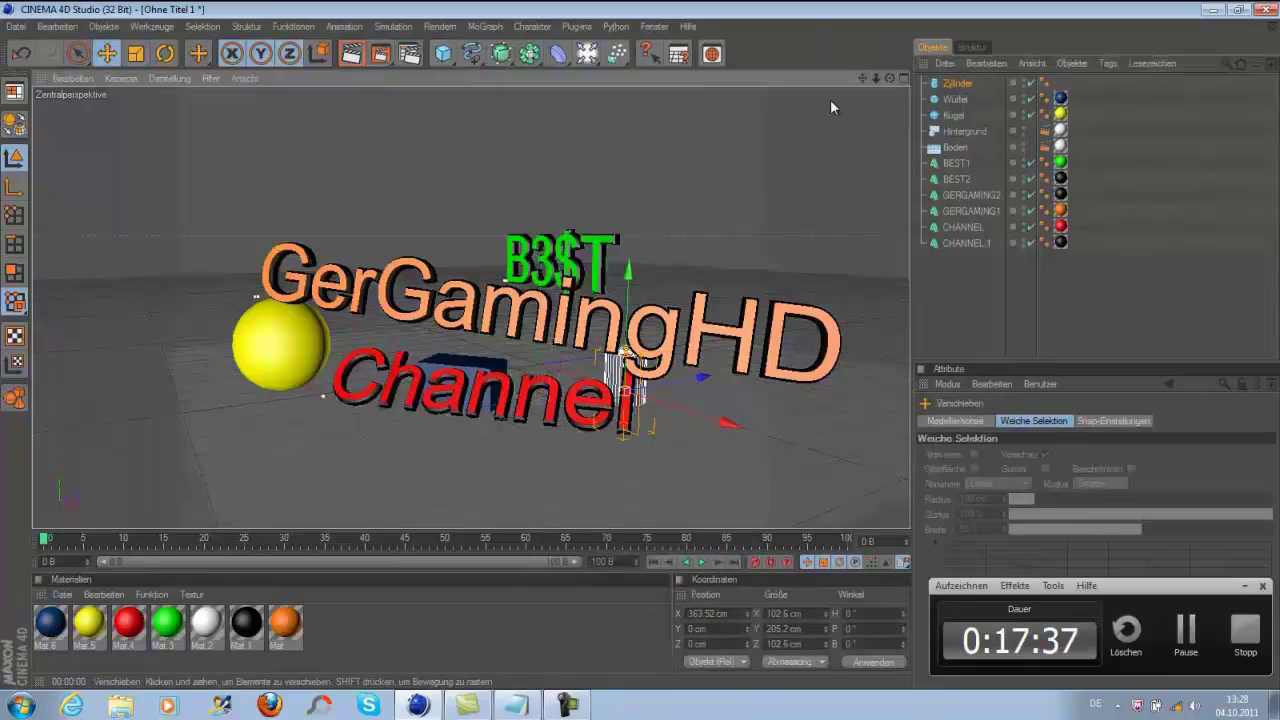
pyautogui.keyDown('alt'); pyautogui.moveTo(830, 99); pyautogui.dragTo(640, 345); pyautogui.keyUp('alt')
# Tilt the cylinder by about 84° and reposition it beside the Channel text
pyautogui.rightClick(613, 417)
pyautogui.click(729, 634)
pyautogui.moveTo(630, 400); pyautogui.dragTo(568, 318)
pyautogui.moveTo(620, 388); pyautogui.dragTo(572, 345)
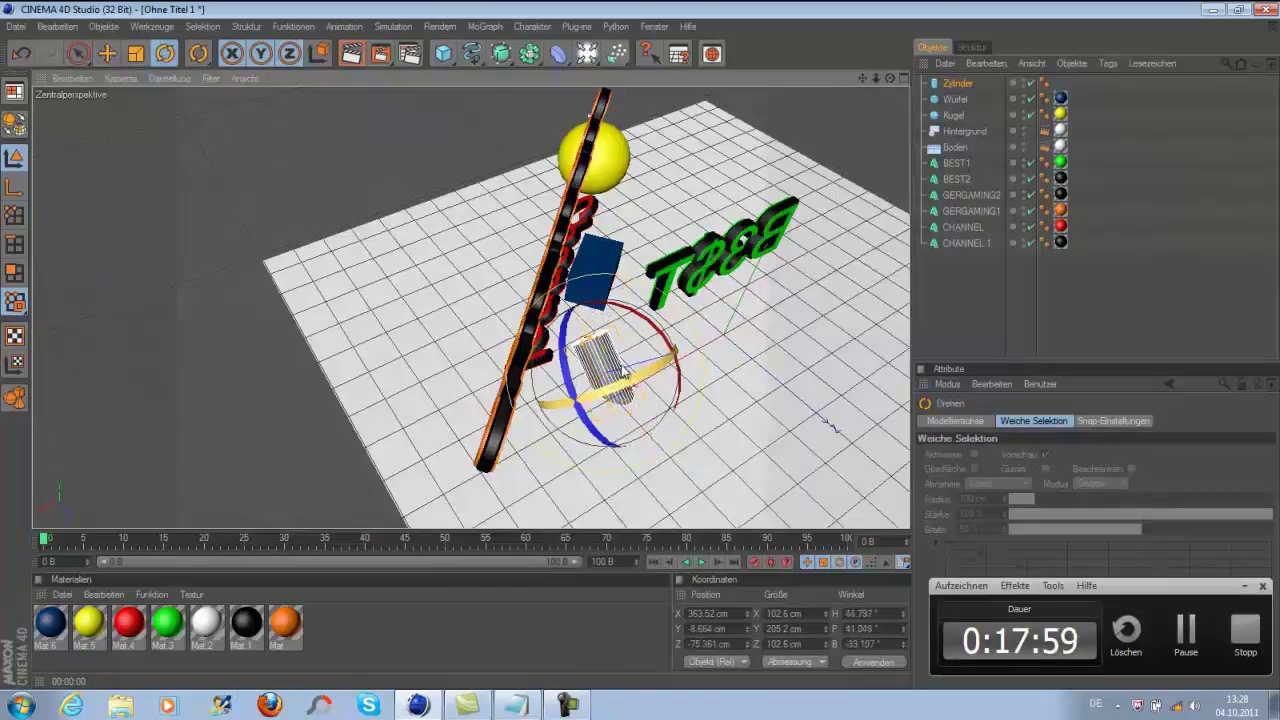
pyautogui.press('e')
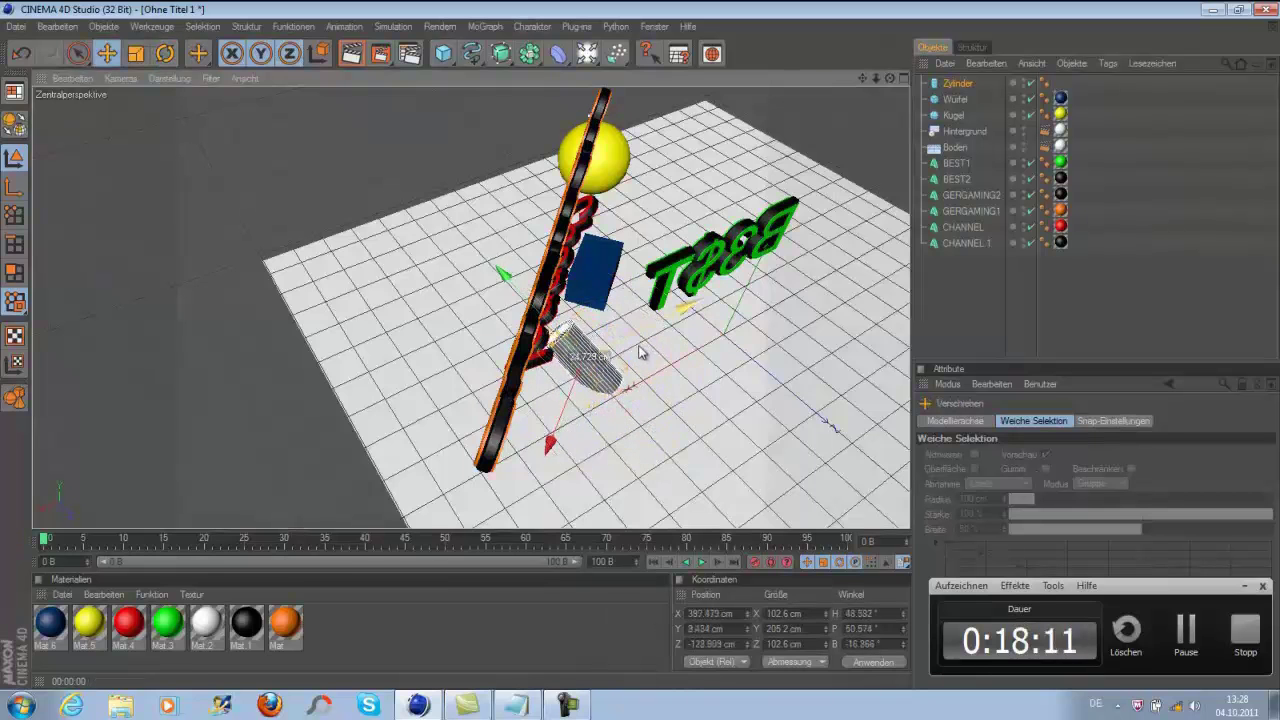
pyautogui.keyDown('alt'); pyautogui.moveTo(640, 352); pyautogui.dragTo(637, 287); pyautogui.keyUp('alt')
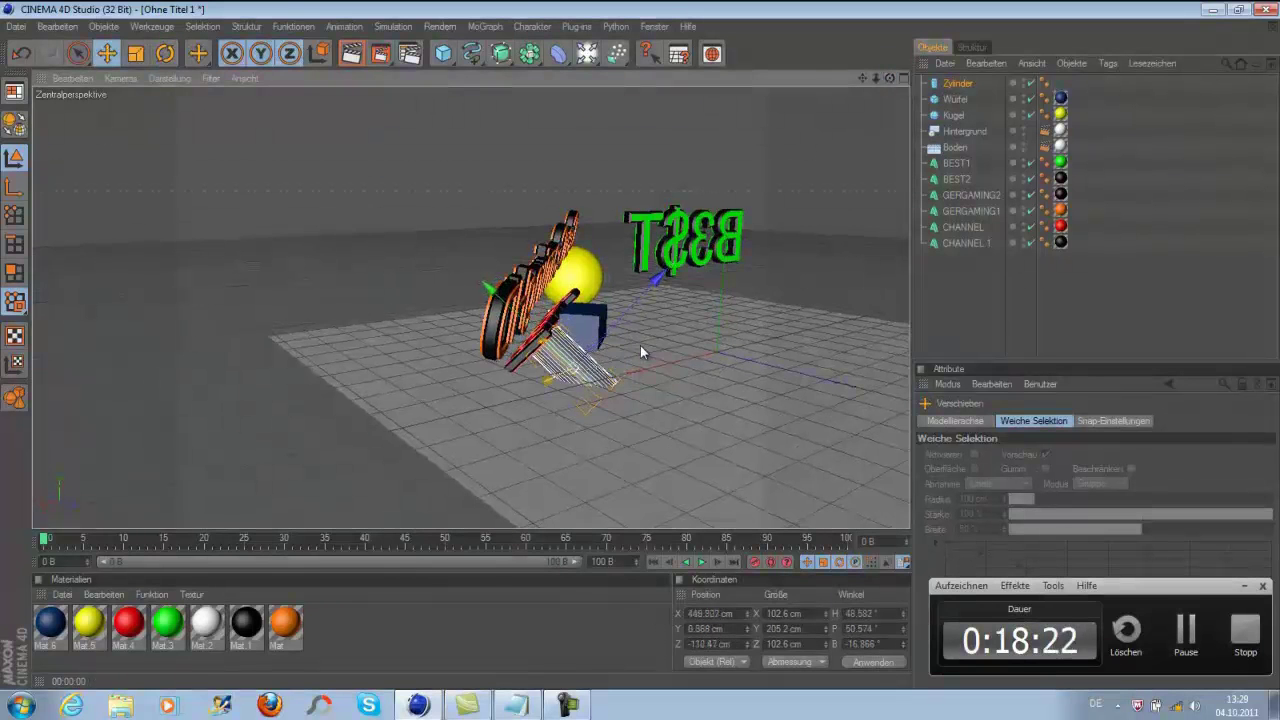
# Apply a new cyan material, Mat 7, to the cylinder and render a preview
pyautogui.doubleClick(340, 622)
pyautogui.doubleClick(50, 622)
pyautogui.click(598, 185)
pyautogui.click(757, 108)
pyautogui.moveTo(570, 344); pyautogui.dragTo(641, 350)
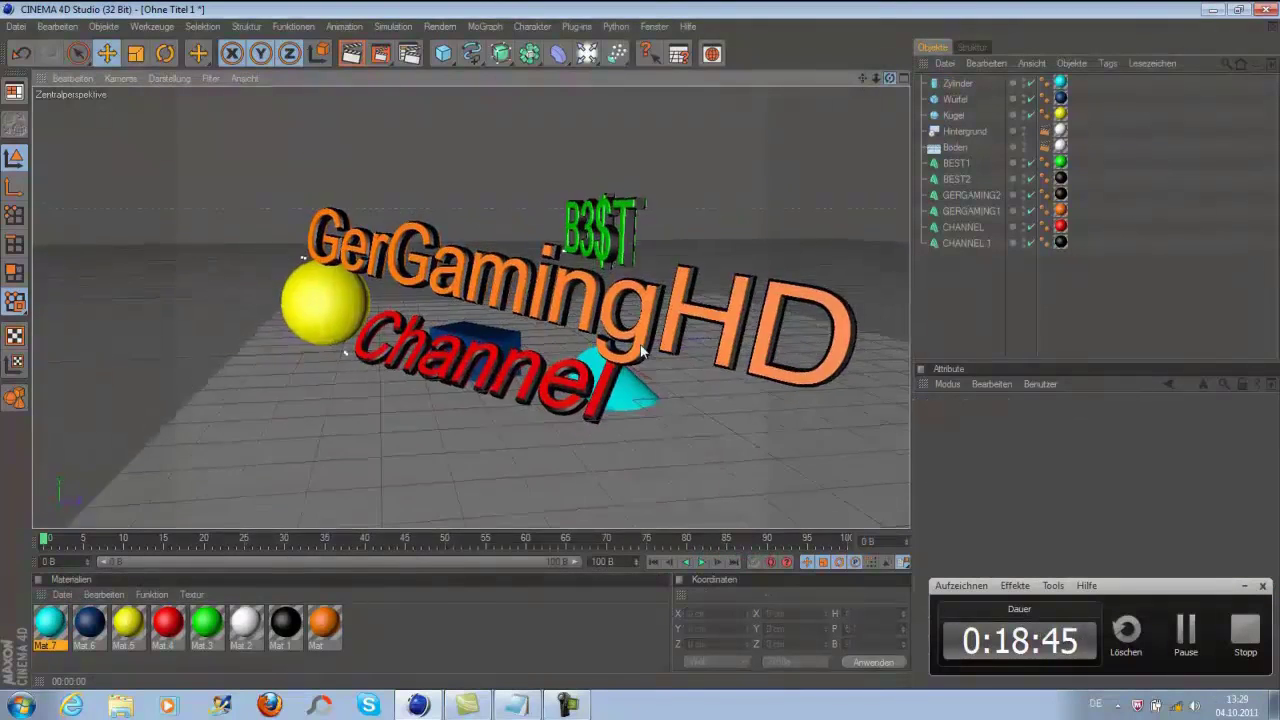
pyautogui.click(351, 55)
pyautogui.keyDown('alt'); pyautogui.moveTo(500, 300); pyautogui.dragTo(400, 320); pyautogui.keyUp('alt')
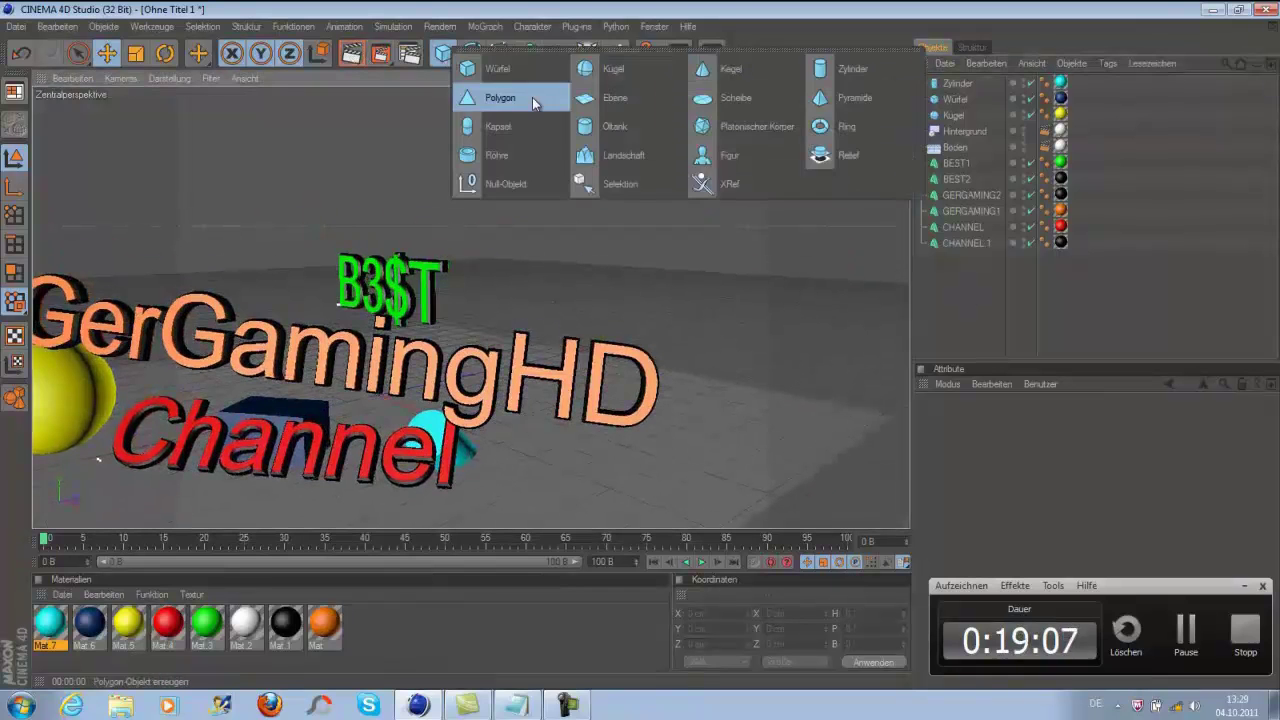
# Add a second enlarged sphere right of the HD text with the yellow material
pyautogui.moveTo(443, 53); pyautogui.dragTo(586, 92)
pyautogui.keyDown('alt'); pyautogui.moveTo(484, 150); pyautogui.dragTo(643, 352); pyautogui.keyUp('alt')
pyautogui.moveTo(666, 505); pyautogui.dragTo(643, 352)
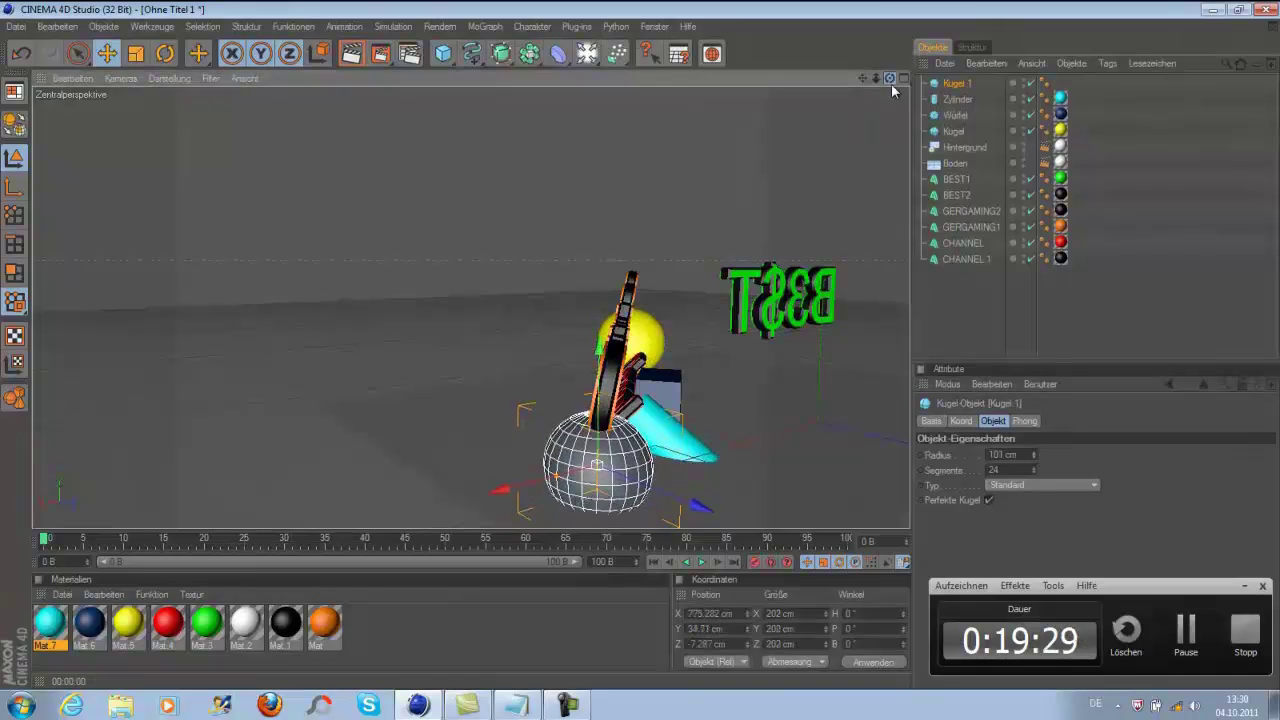
pyautogui.moveTo(892, 78); pyautogui.dragTo(820, 95)
pyautogui.moveTo(128, 622); pyautogui.dragTo(598, 460)
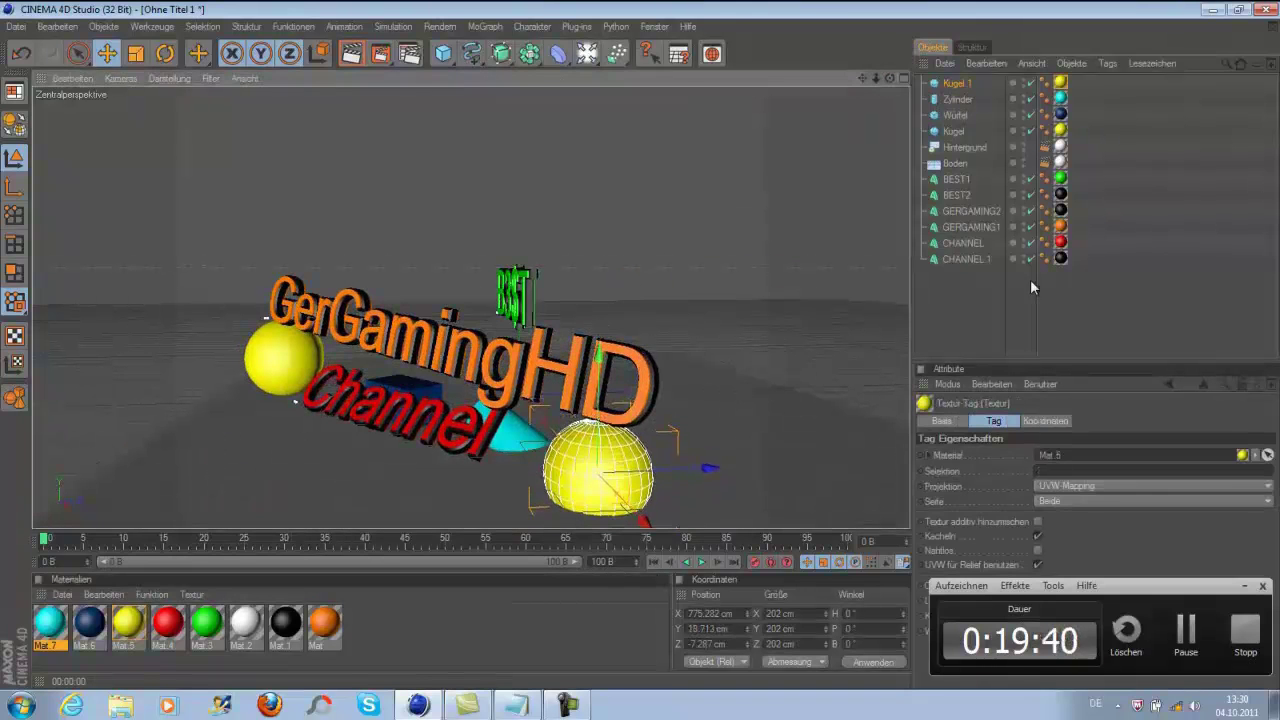
pyautogui.keyDown('alt'); pyautogui.moveTo(600, 414); pyautogui.dragTo(450, 300); pyautogui.keyUp('alt')
pyautogui.click(352, 53)
# Set the sphere's type to Halbkugel and render a preview
pyautogui.moveTo(887, 79)
pyautogui.mouseDown()
pyautogui.moveTo(640, 345)
pyautogui.moveTo(353, 373)
pyautogui.mouseUp()
pyautogui.click(353, 373)
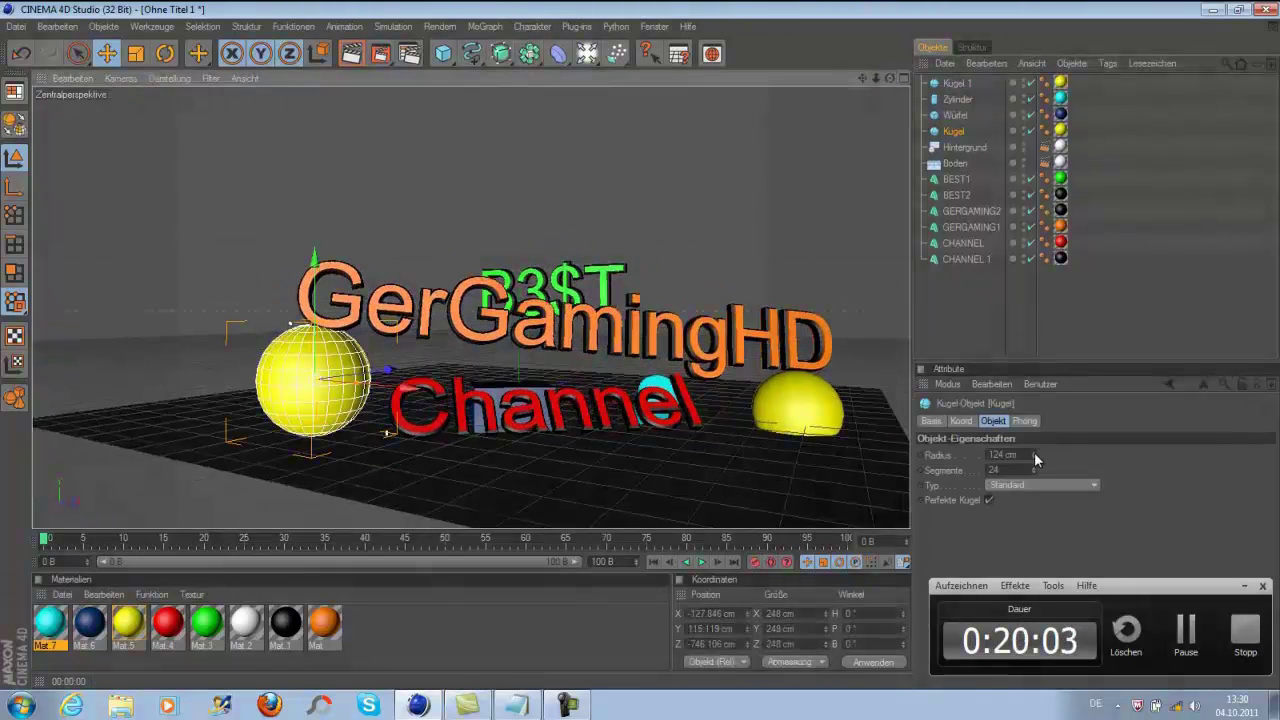
pyautogui.click(1042, 485)
pyautogui.click(1030, 560)
pyautogui.click(810, 209)
pyautogui.hotkey('ctrl', 'r')
# Orbit around the scene to view the text from behind
pyautogui.moveTo(889, 78); pyautogui.dragTo(640, 346)
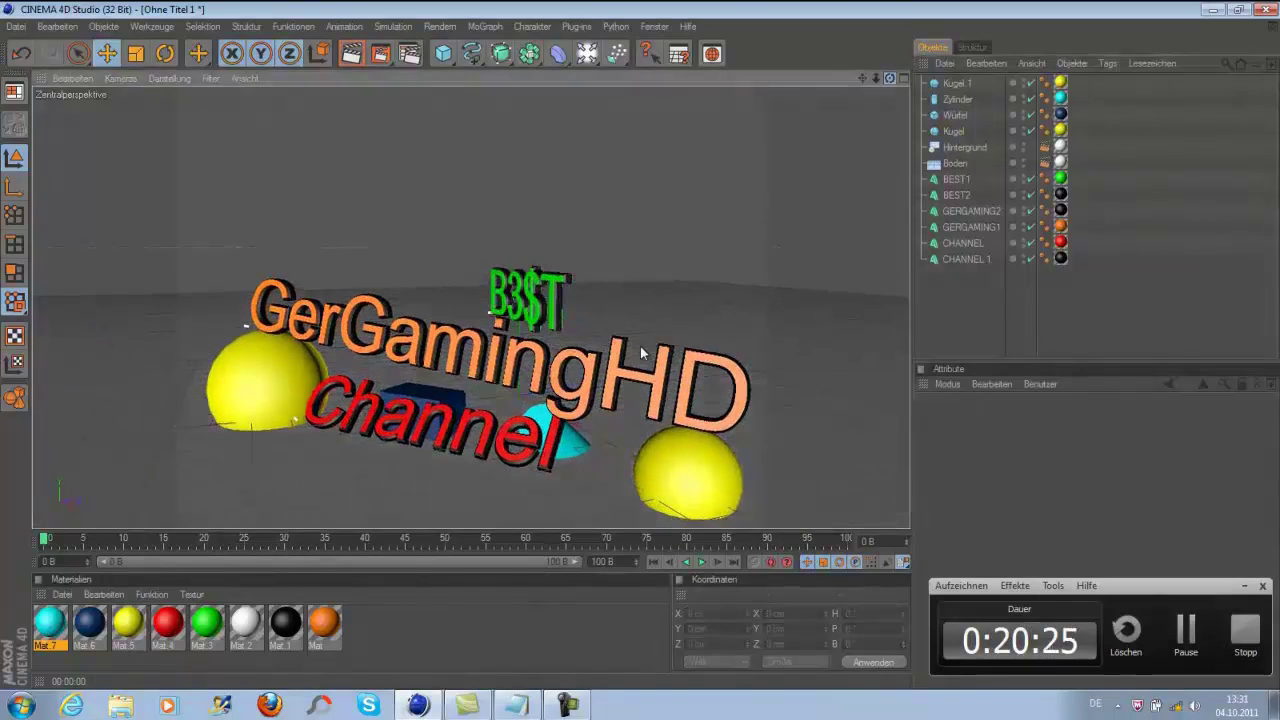
pyautogui.moveTo(640, 346)
pyautogui.mouseDown()
pyautogui.moveTo(533, 478)
pyautogui.moveTo(638, 340)
pyautogui.moveTo(557, 443)
pyautogui.moveTo(905, 78)
pyautogui.moveTo(540, 440)
pyautogui.mouseUp()
pyautogui.click(443, 53)
# Add a cylinder and raise its height to about 349 cm
pyautogui.click(858, 66)
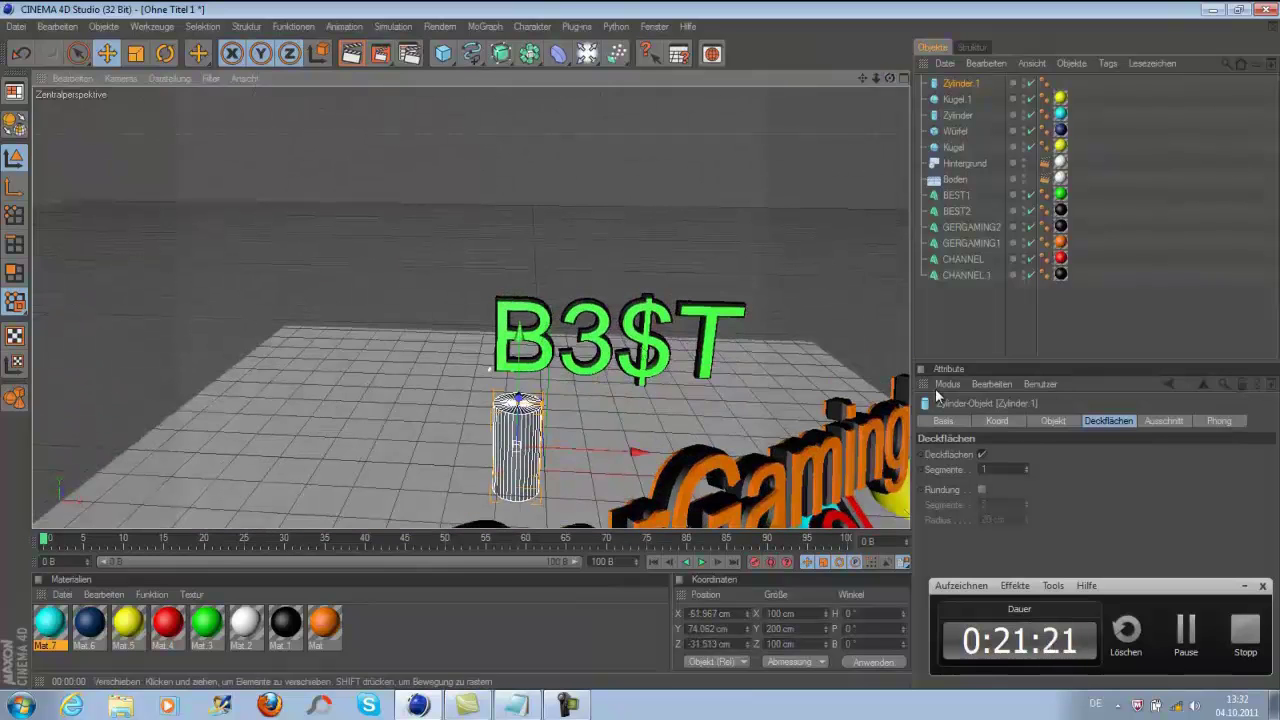
pyautogui.click(1053, 421)
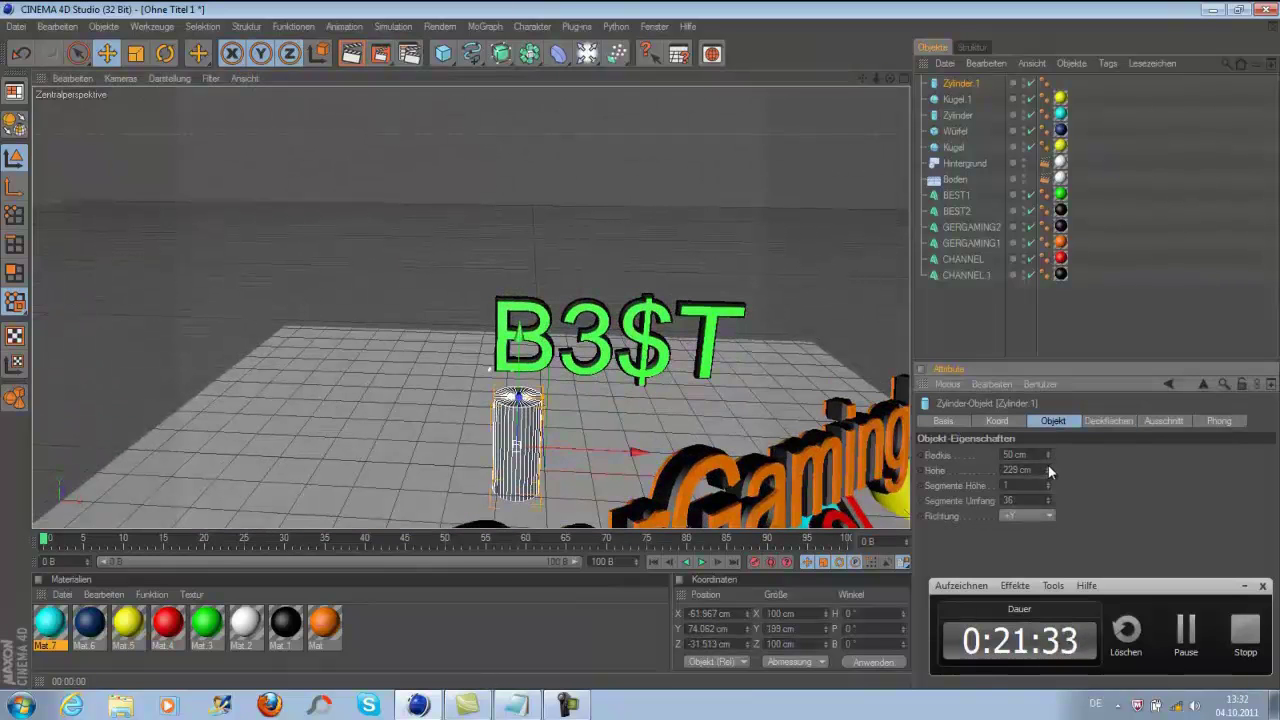
pyautogui.moveTo(1048, 466); pyautogui.dragTo(1048, 471)
pyautogui.moveTo(890, 78); pyautogui.dragTo(640, 344)
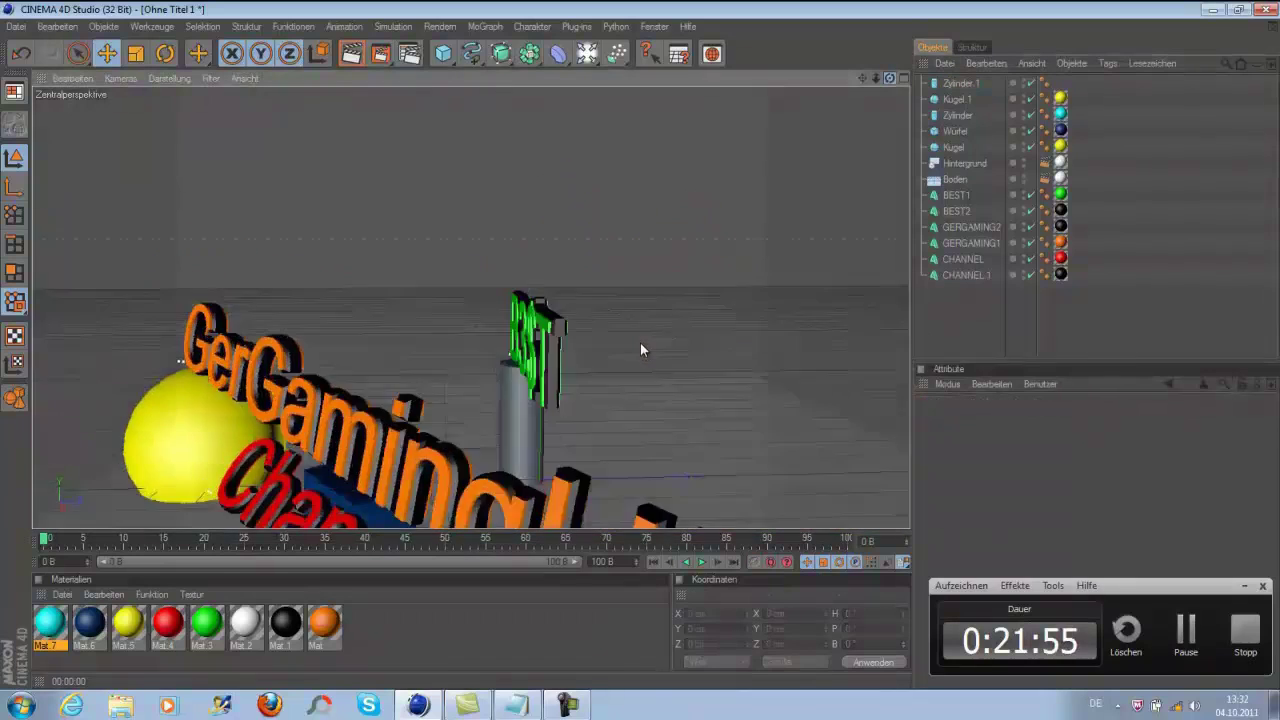
pyautogui.moveTo(835, 348); pyautogui.dragTo(621, 347)
# Paste four cylinder copies, Zylinder 2–5, and line them up along X beneath B3$T
pyautogui.hotkey('ctrl', 'shift', 'z')
pyautogui.hotkey('ctrl', 'v')
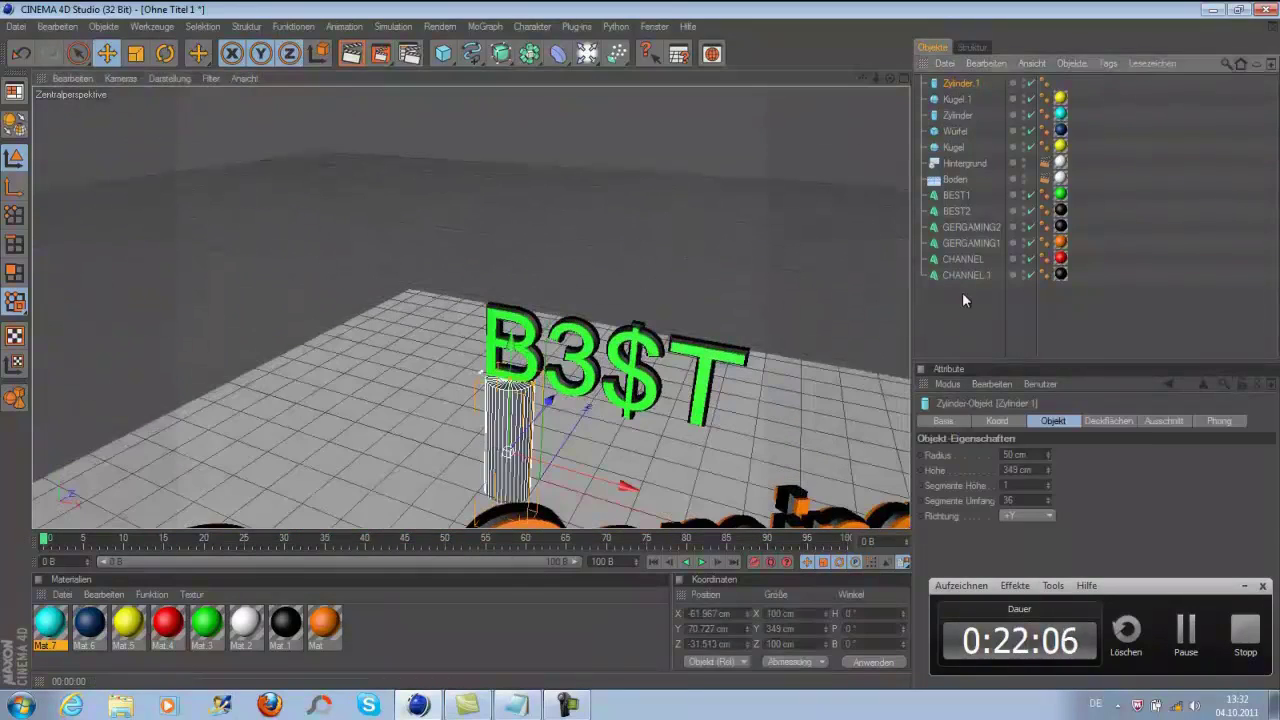
pyautogui.moveTo(625, 487); pyautogui.dragTo(720, 515)
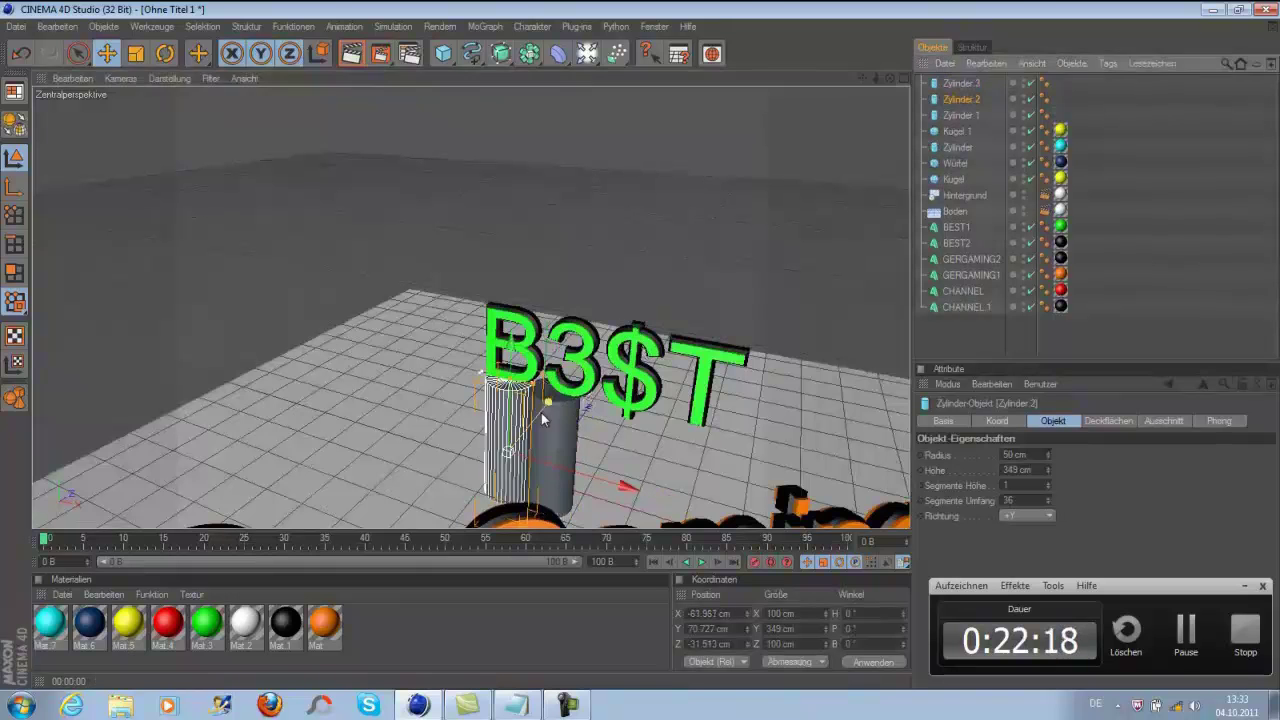
pyautogui.click(961, 331)
pyautogui.hotkey('ctrl', 'v')
pyautogui.hotkey('ctrl', 'v')
pyautogui.moveTo(765, 349); pyautogui.dragTo(815, 352)
pyautogui.moveTo(577, 433); pyautogui.dragTo(641, 355)
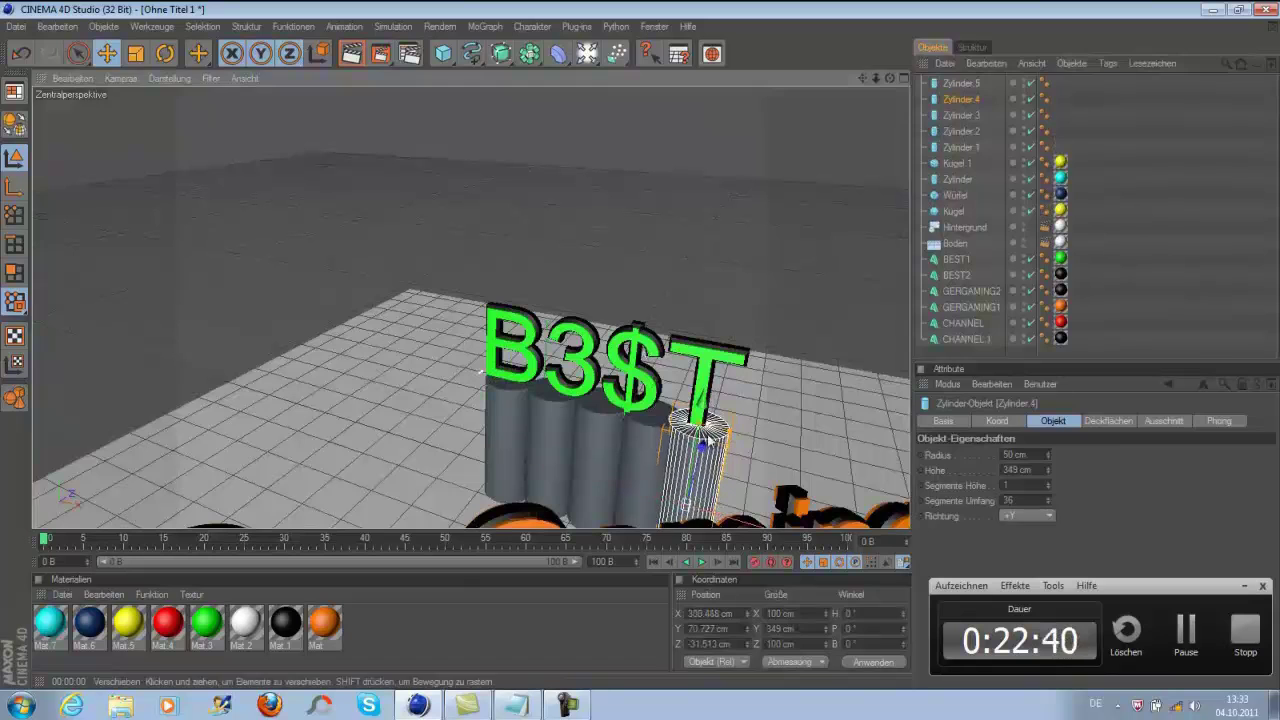
pyautogui.click(1252, 176)
pyautogui.keyDown('alt'); pyautogui.moveTo(868, 121); pyautogui.dragTo(501, 414); pyautogui.keyUp('alt')
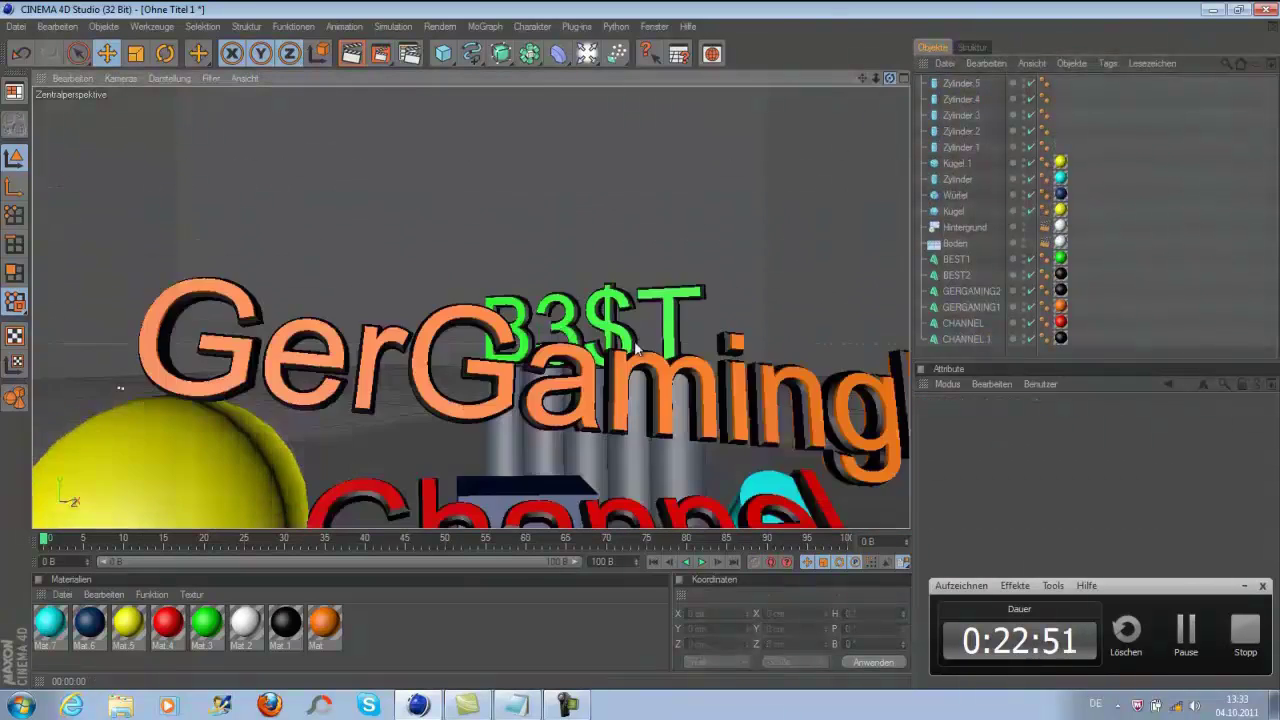
# Apply a new blue material, Mat 8, to all five cylinders
pyautogui.doubleClick(50, 622)
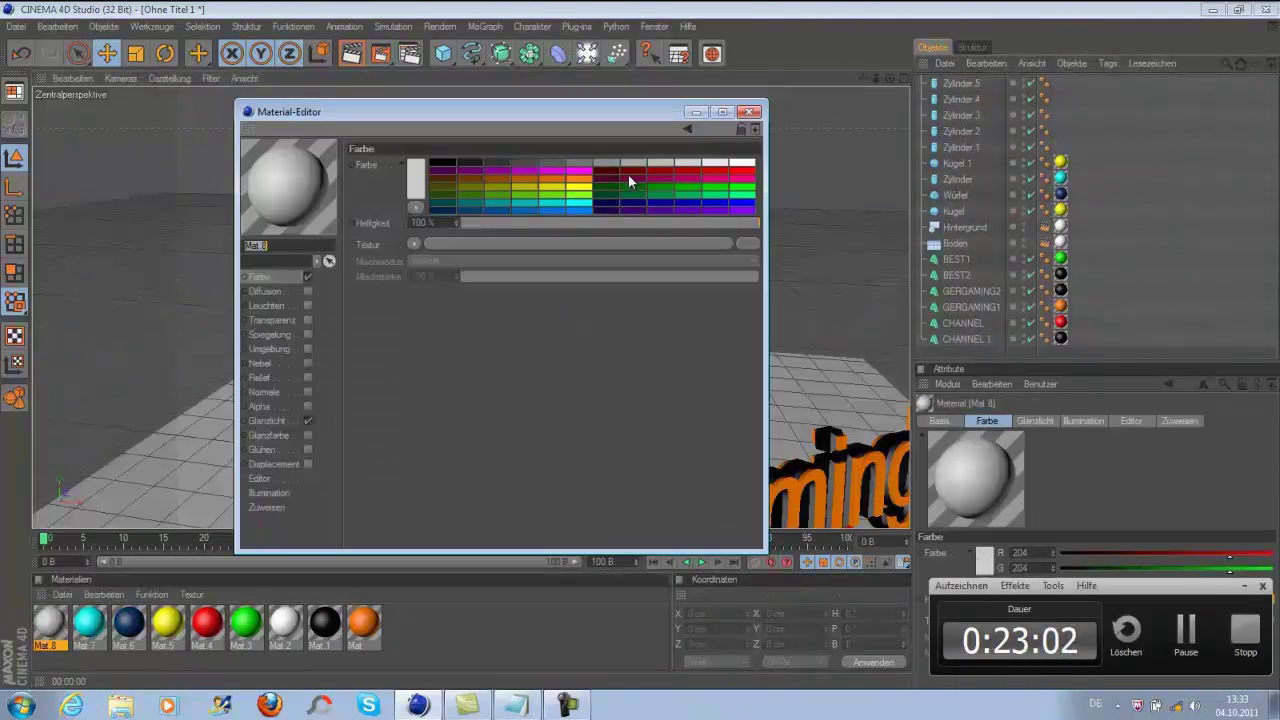
pyautogui.click(744, 207)
pyautogui.click(753, 111)
pyautogui.moveTo(50, 622); pyautogui.dragTo(508, 445)
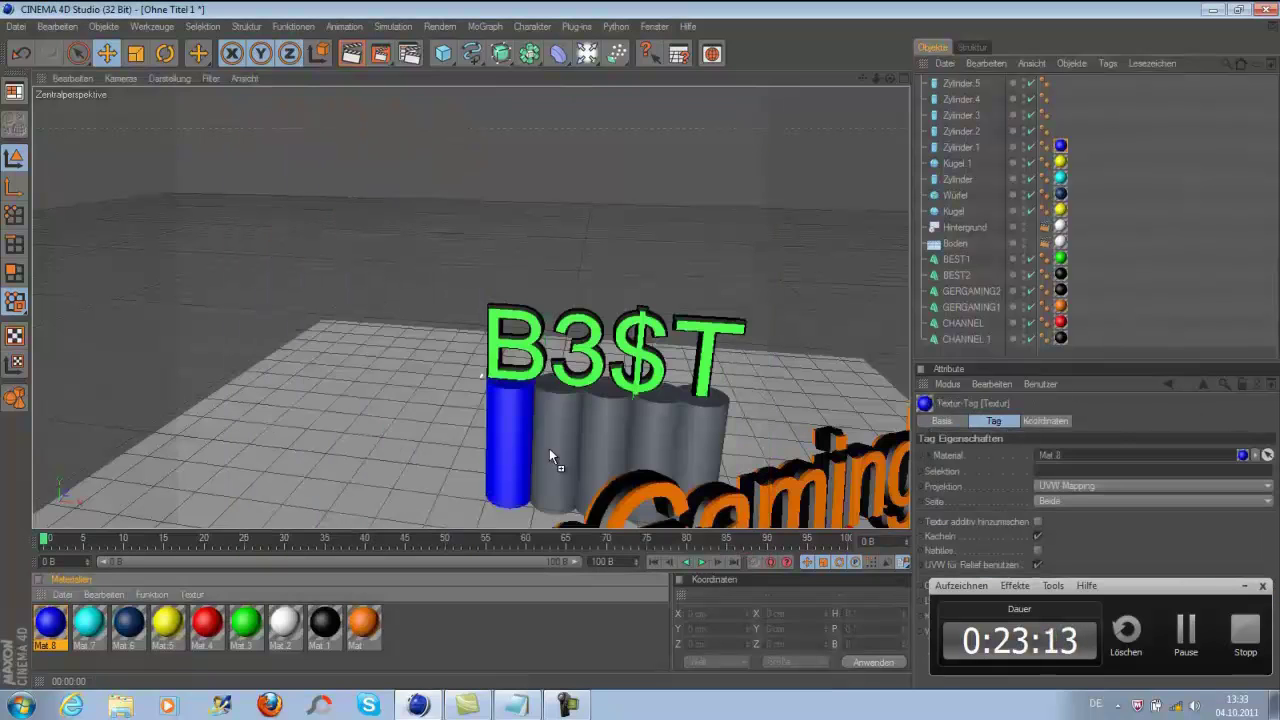
pyautogui.moveTo(702, 422); pyautogui.dragTo(702, 422)
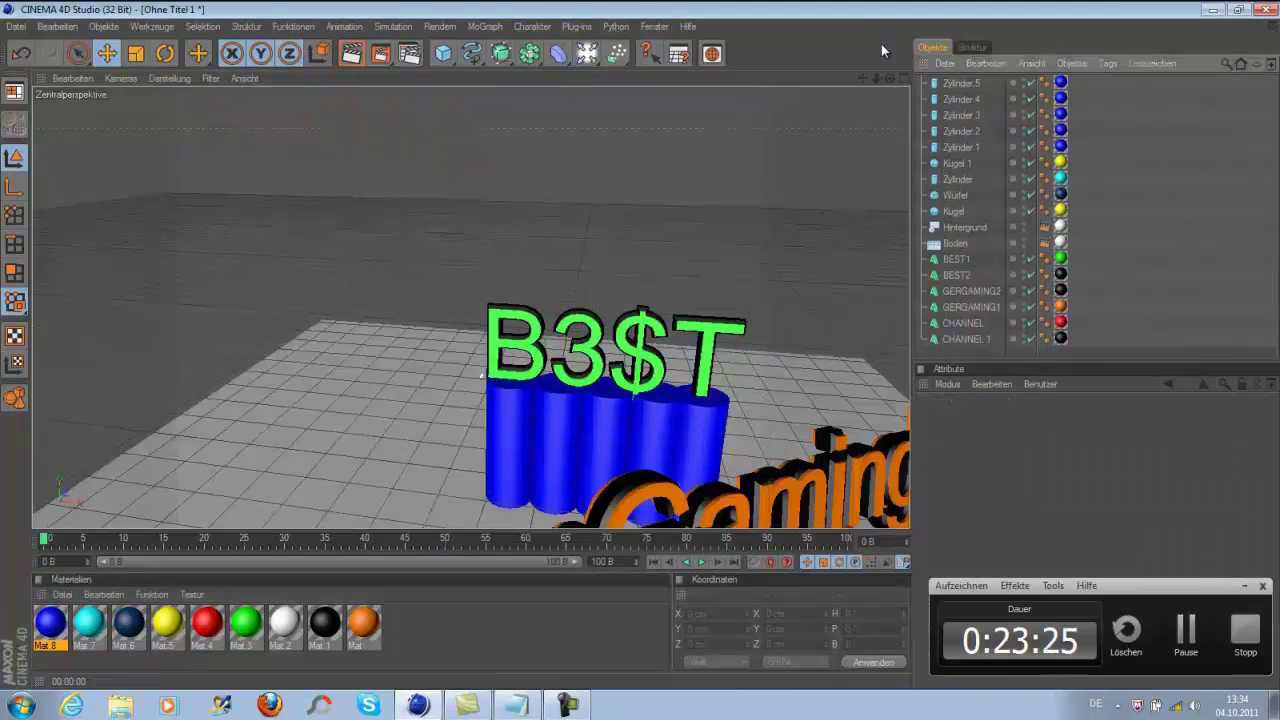
# Add a 139×129×128 cm pyramid to the scene
pyautogui.keyDown('alt'); pyautogui.moveTo(897, 135); pyautogui.dragTo(639, 342); pyautogui.keyUp('alt')
pyautogui.click(443, 53)
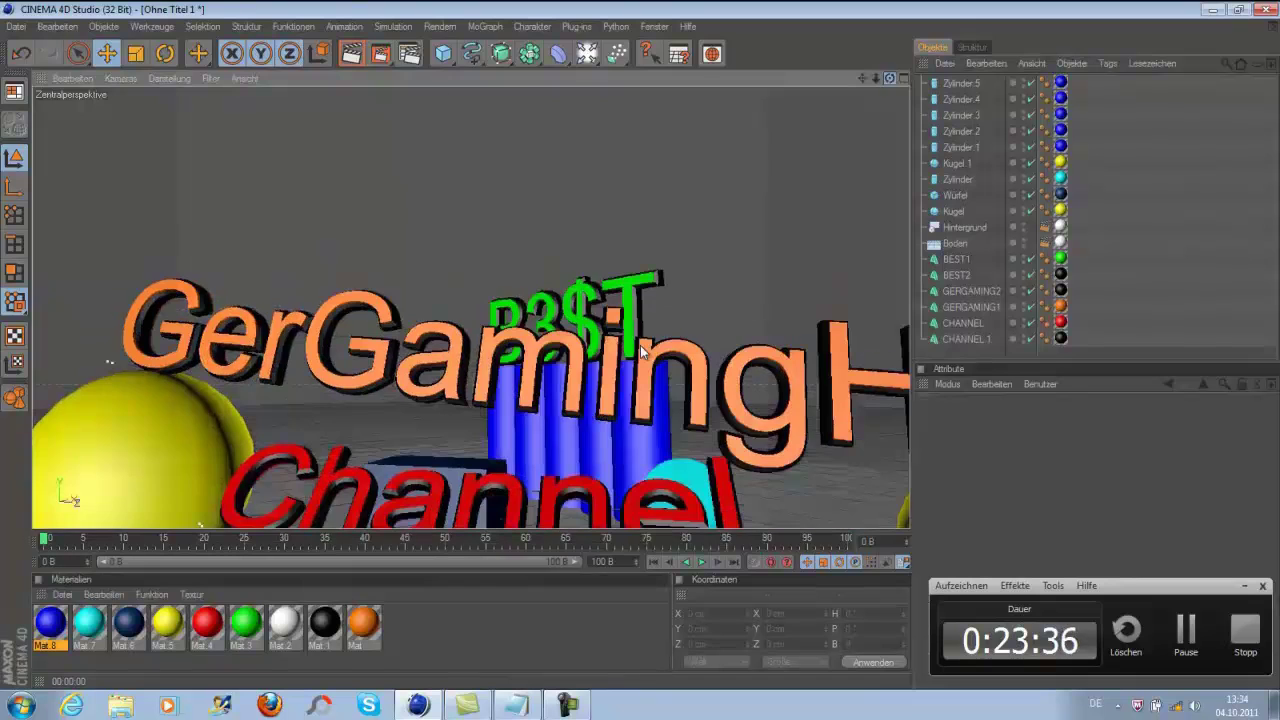
pyautogui.click(900, 94)
pyautogui.moveTo(700, 300)
pyautogui.keyDown('alt'); pyautogui.mouseDown()
pyautogui.moveTo(635, 341)
pyautogui.moveTo(697, 392)
pyautogui.moveTo(392, 335)
pyautogui.mouseUp(); pyautogui.keyUp('alt')
# Shrink the pyramid to about 139 × 154 cm and orbit to view it from the other side
pyautogui.moveTo(1016, 456); pyautogui.dragTo(1073, 455)
pyautogui.moveTo(700, 330)
pyautogui.keyDown('alt'); pyautogui.mouseDown()
pyautogui.moveTo(641, 340)
pyautogui.moveTo(321, 270)
pyautogui.mouseUp(); pyautogui.keyUp('alt')
pyautogui.moveTo(790, 143)
pyautogui.keyDown('alt'); pyautogui.mouseDown()
pyautogui.moveTo(641, 345)
pyautogui.moveTo(520, 400)
pyautogui.mouseUp(); pyautogui.keyUp('alt')
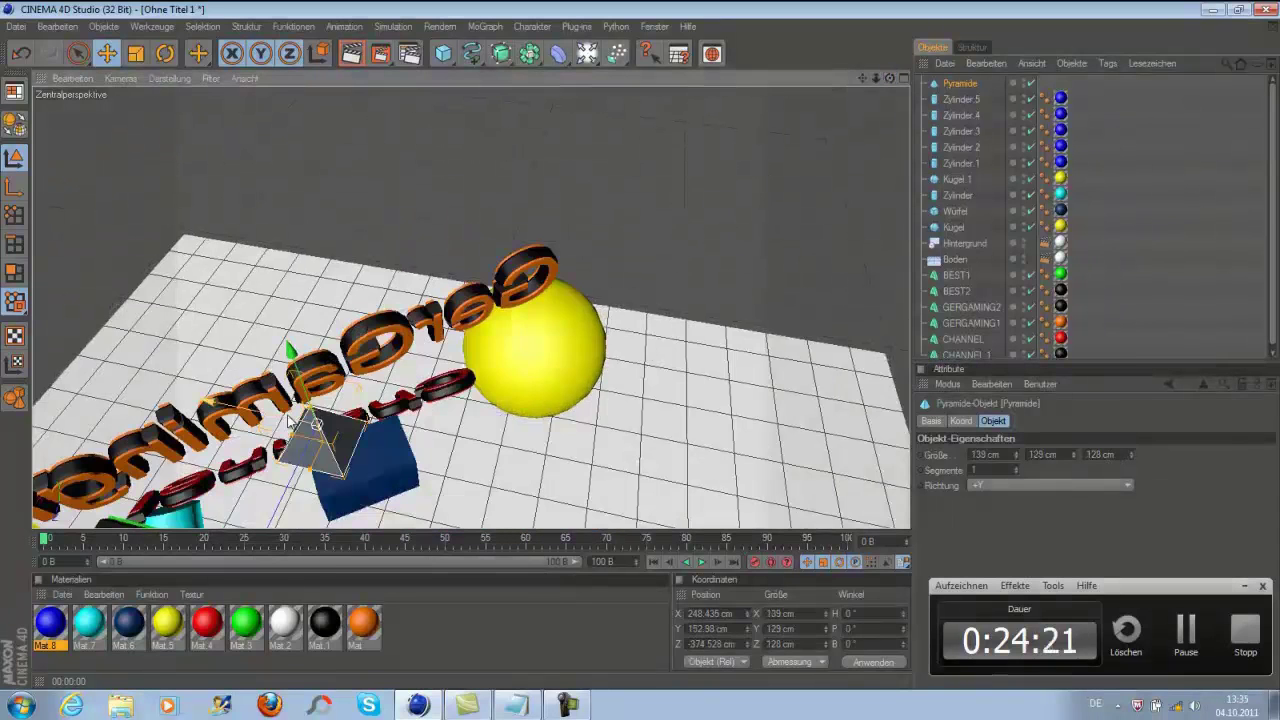
pyautogui.press('r')
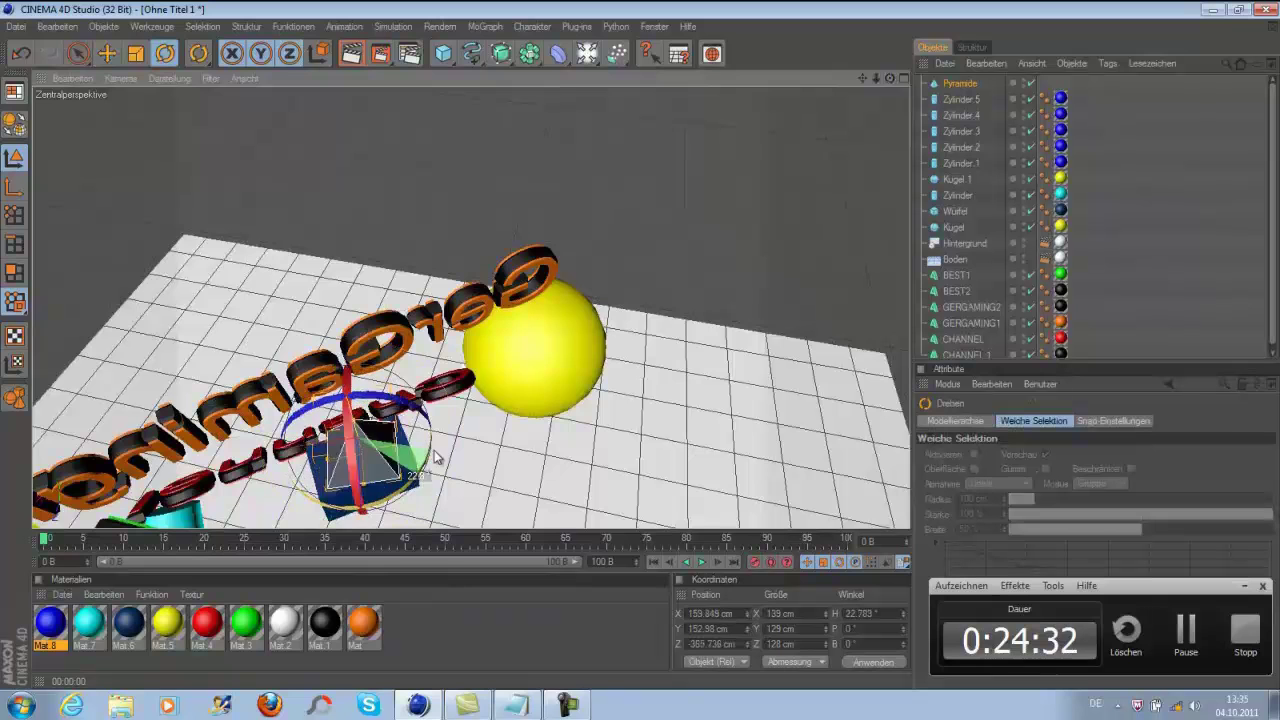
pyautogui.press('e')
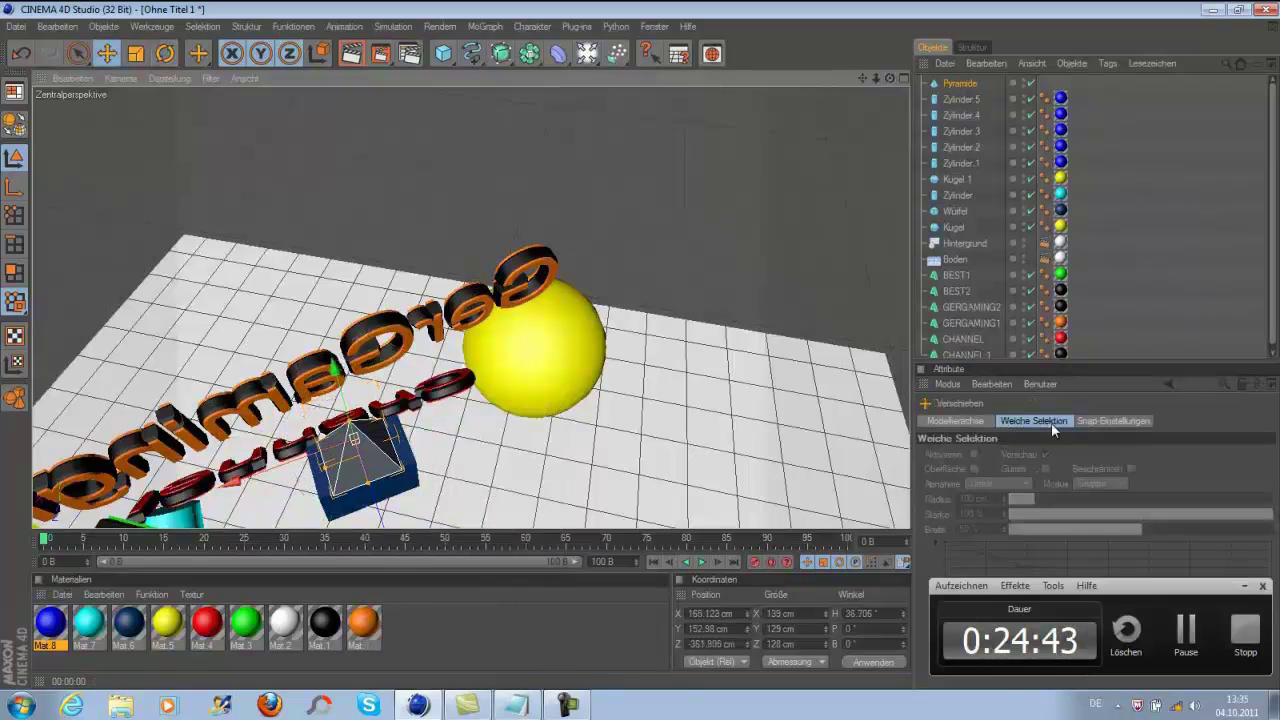
# Set the pyramid's width to 195 cm and its depth to 120 cm
pyautogui.click(979, 413)
pyautogui.moveTo(1017, 453); pyautogui.dragTo(1132, 459)
pyautogui.keyDown('alt'); pyautogui.moveTo(634, 342); pyautogui.dragTo(641, 346); pyautogui.keyUp('alt')
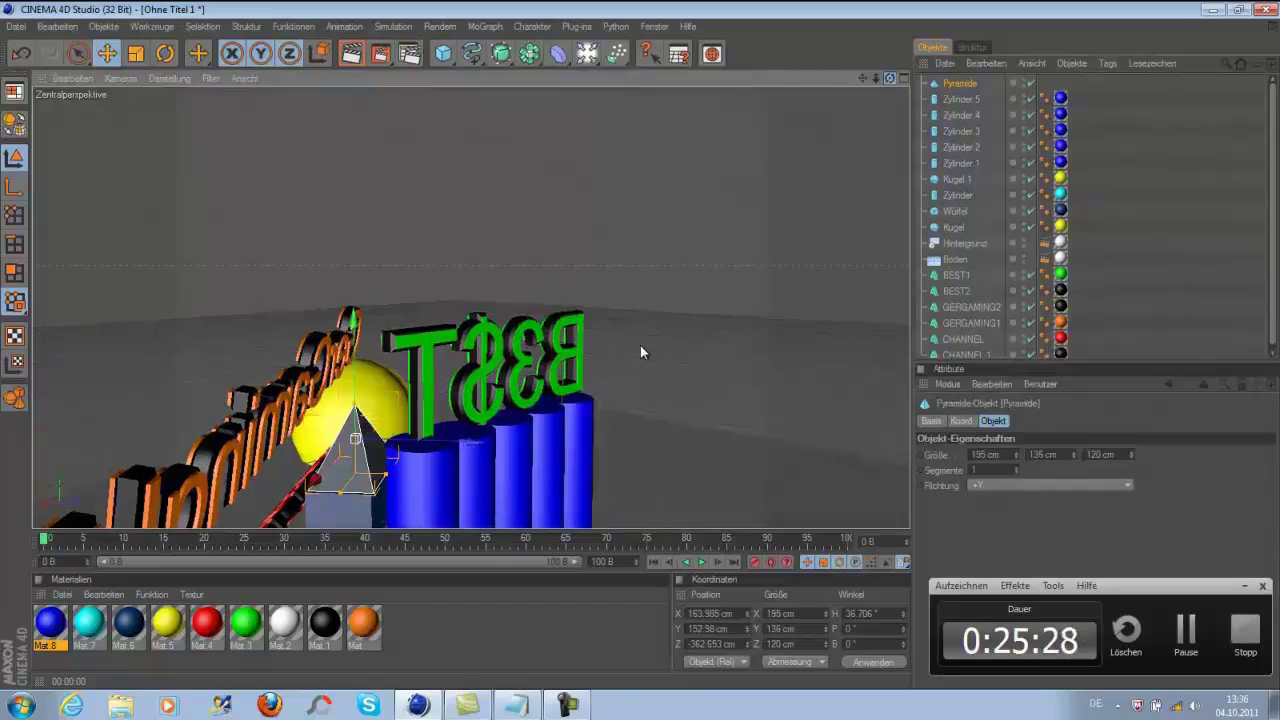
pyautogui.keyDown('alt'); pyautogui.moveTo(589, 383); pyautogui.dragTo(629, 337); pyautogui.keyUp('alt')
pyautogui.hotkey('ctrl', 'shift', 'z')
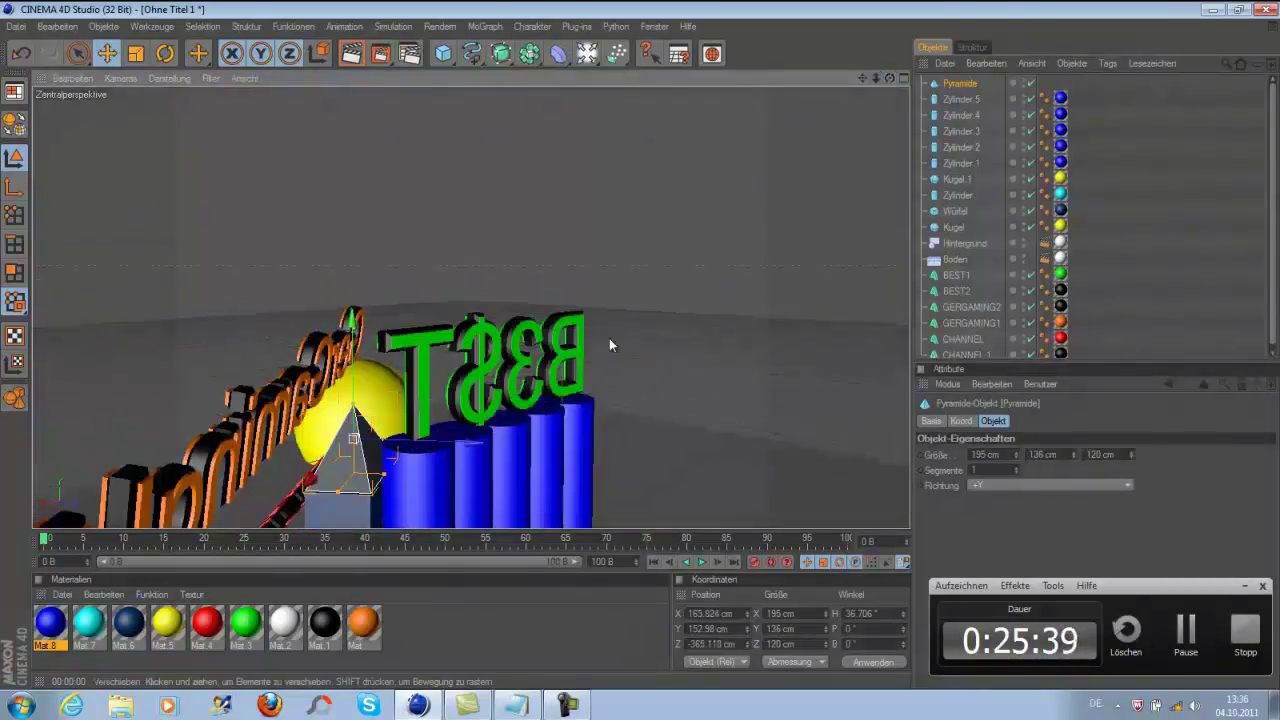
# Tilt the pyramid, raise its height to about 172 cm, and add a second pyramid
pyautogui.rightClick(424, 450)
pyautogui.click(422, 446)
pyautogui.rightClick(376, 461)
pyautogui.click(483, 598)
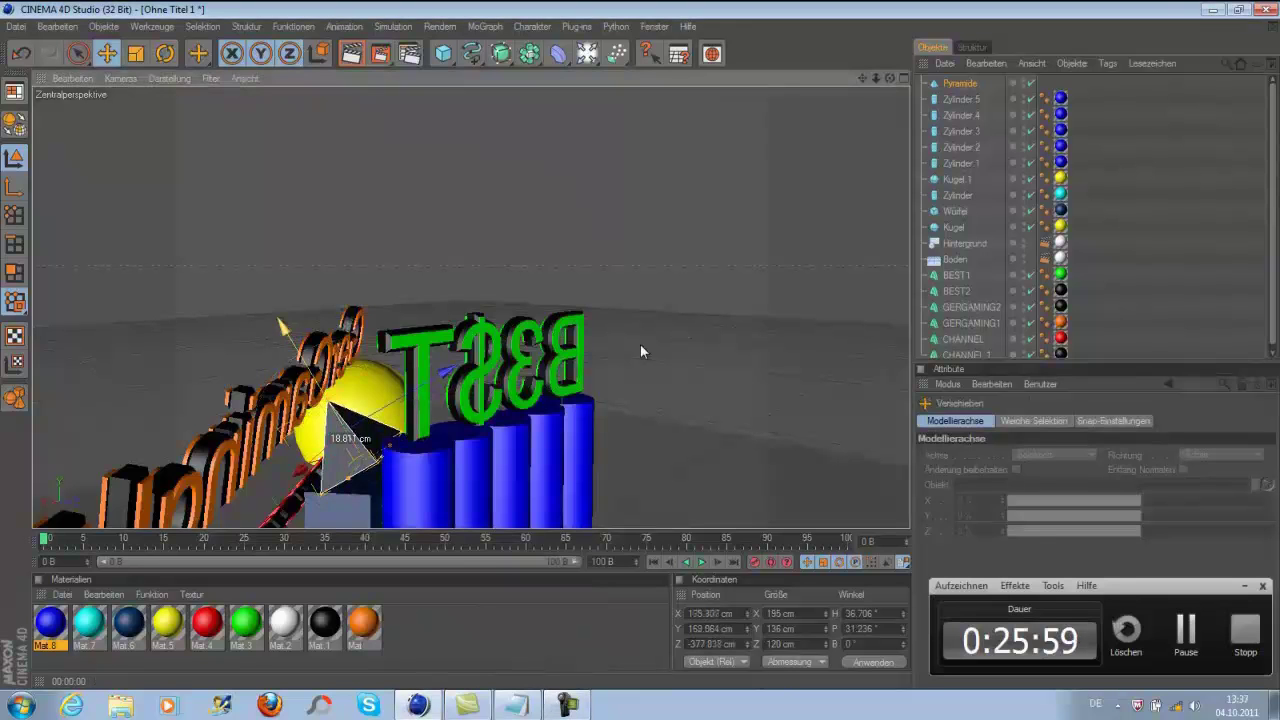
pyautogui.keyDown('alt'); pyautogui.moveTo(768, 151); pyautogui.dragTo(640, 351); pyautogui.keyUp('alt')
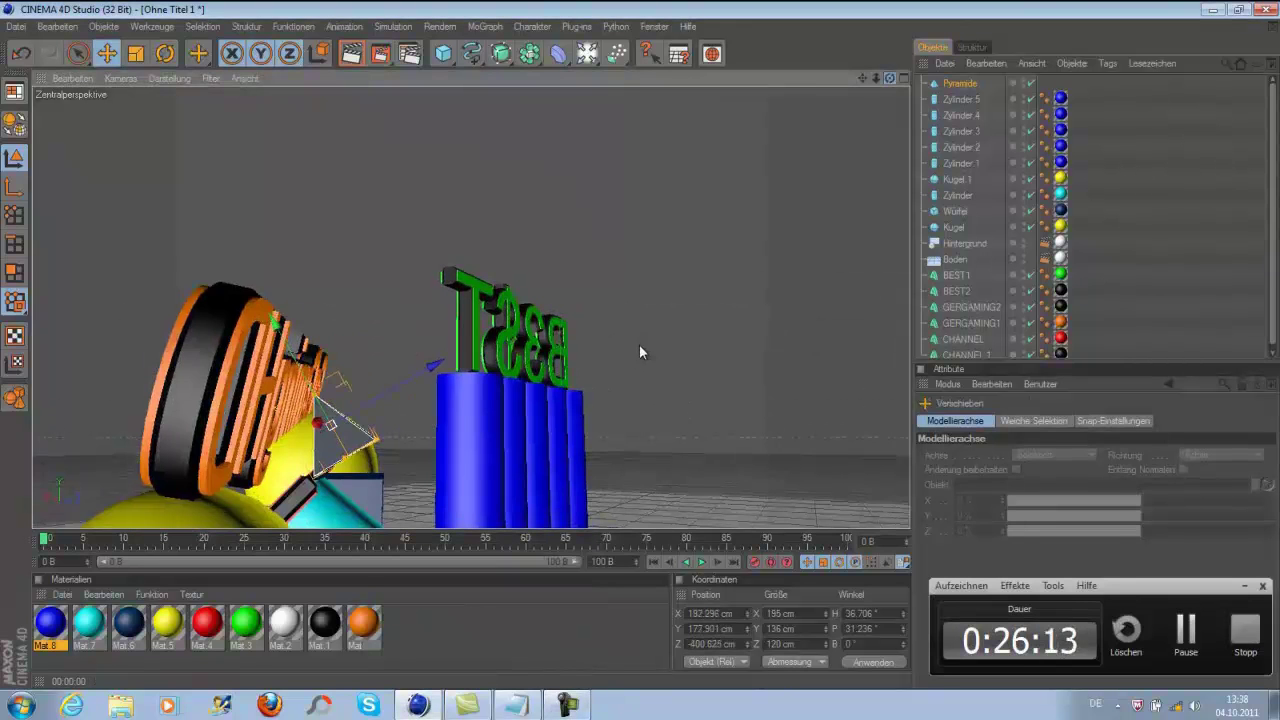
pyautogui.moveTo(331, 424); pyautogui.dragTo(311, 412)
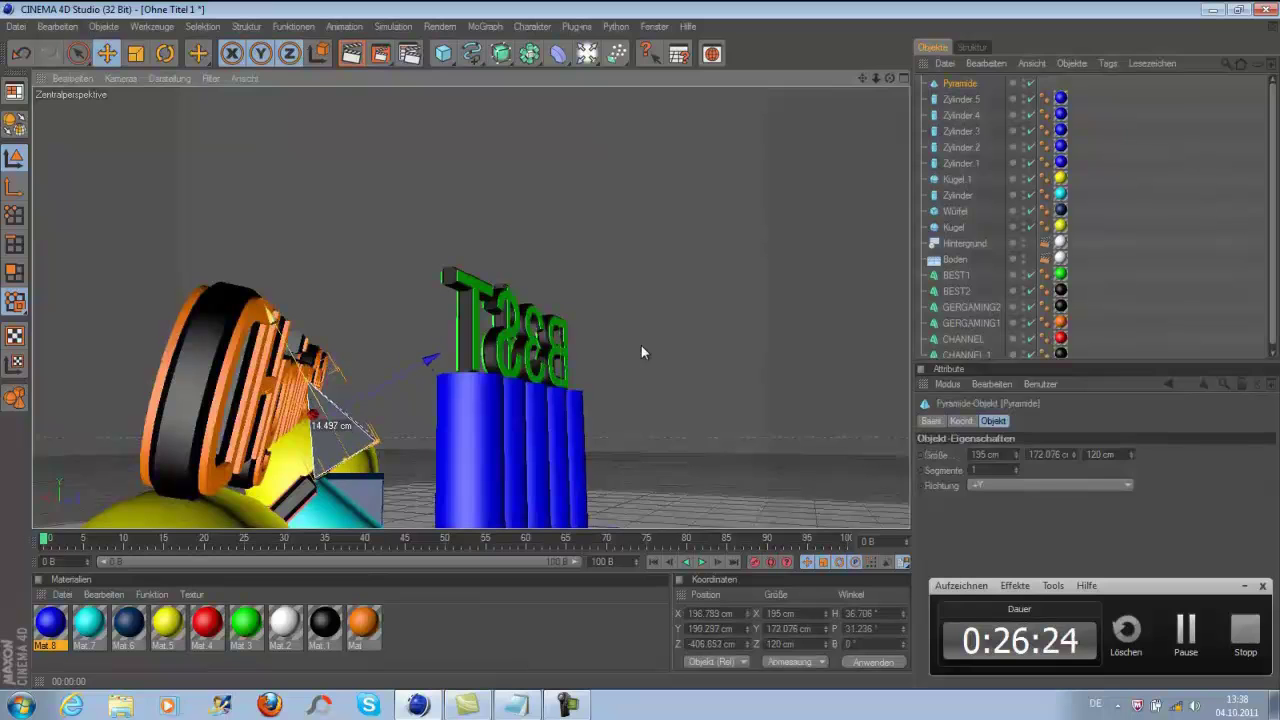
pyautogui.moveTo(443, 53); pyautogui.dragTo(701, 177)
# Move Pyramide 1 down and closer, resize it to about 6 cm wide and 62 cm high, and tilt it
pyautogui.moveTo(782, 384); pyautogui.dragTo(649, 342)
pyautogui.moveTo(1016, 455); pyautogui.dragTo(1017, 456)
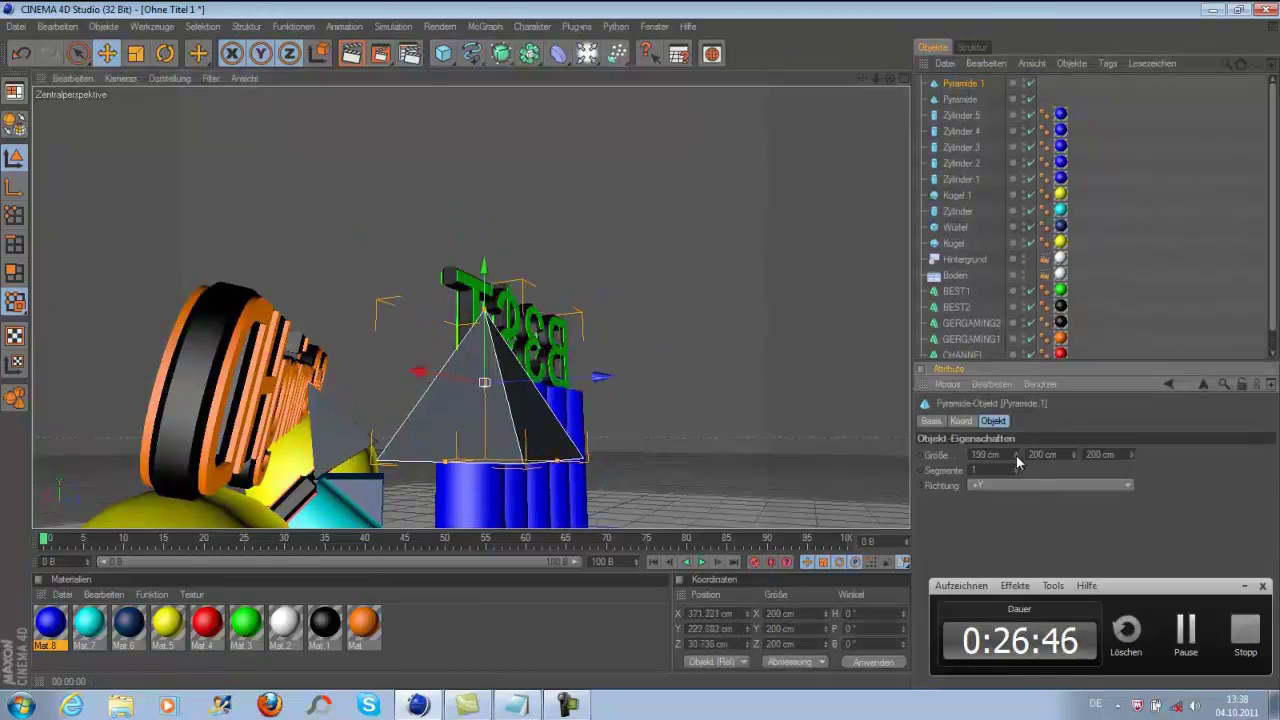
pyautogui.moveTo(1100, 459); pyautogui.dragTo(1073, 455)
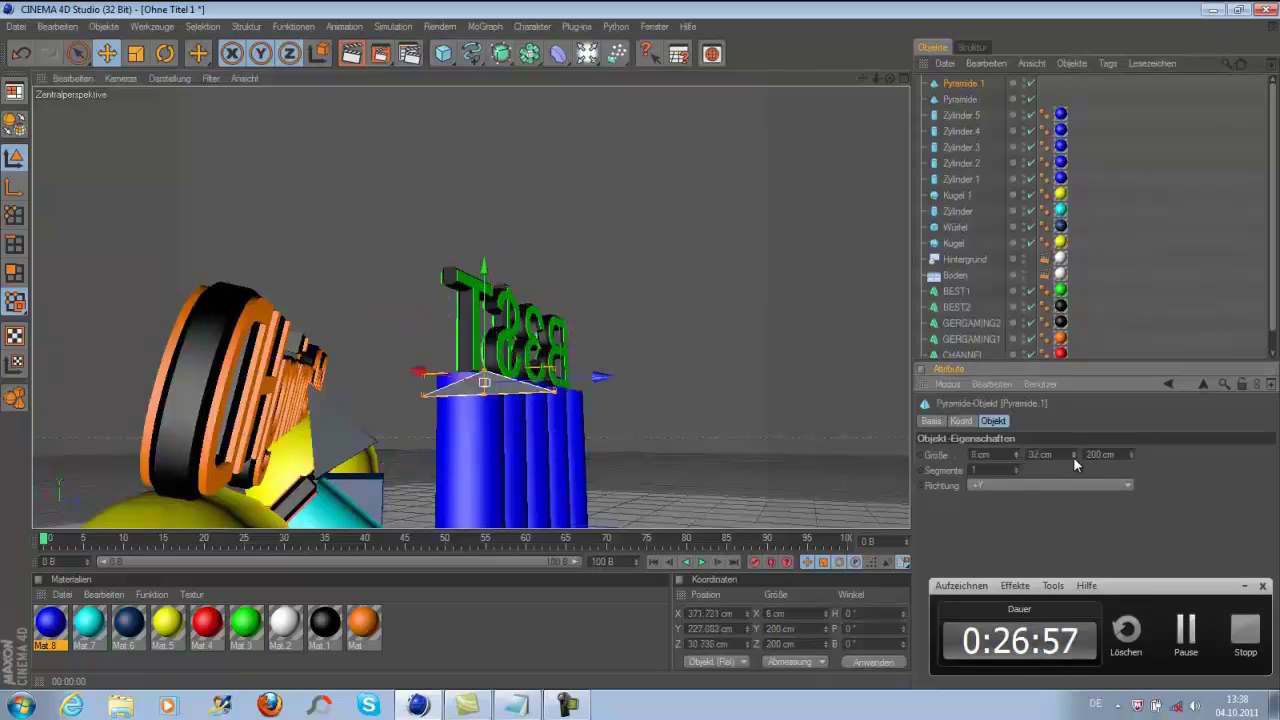
pyautogui.moveTo(580, 359); pyautogui.dragTo(625, 347)
pyautogui.rightClick(391, 477)
pyautogui.click(472, 614)
pyautogui.moveTo(400, 460)
pyautogui.mouseDown()
pyautogui.moveTo(893, 87)
pyautogui.moveTo(418, 357)
pyautogui.mouseUp()
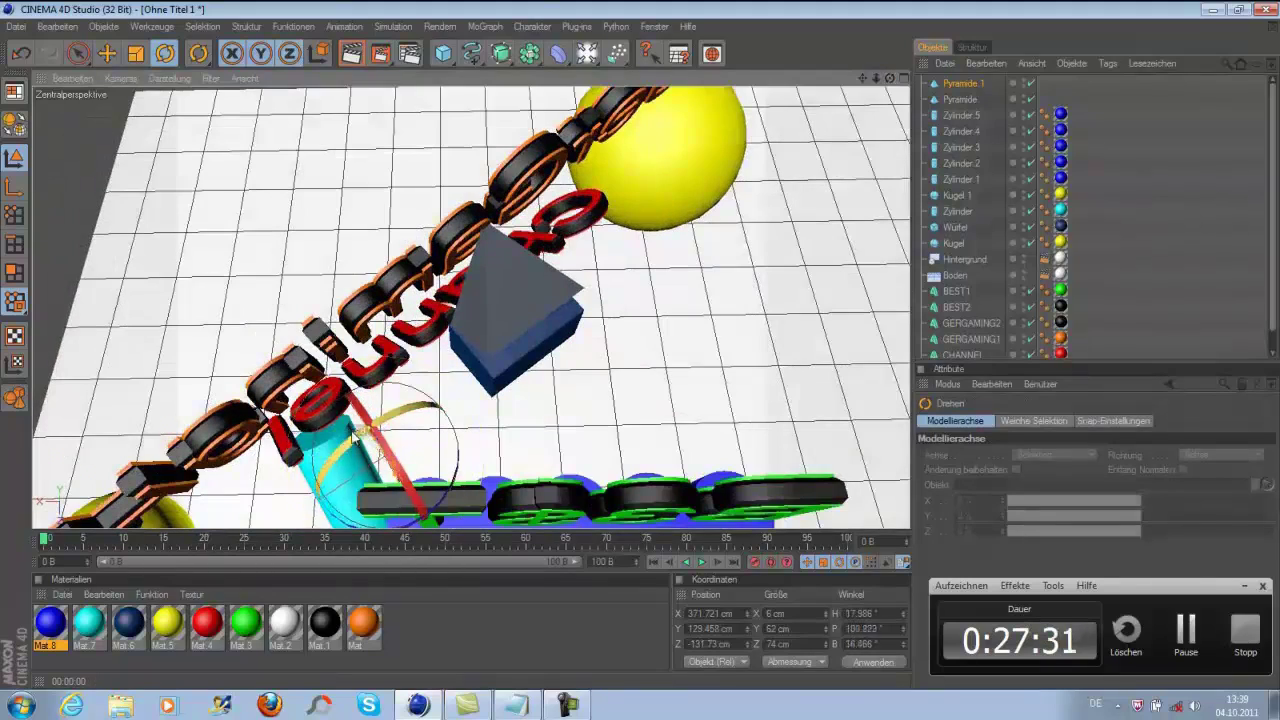
# Orbit around the scene while switching Pyramide 1 between the move and rotate tools
pyautogui.rightClick(951, 87)
pyautogui.moveTo(880, 83)
pyautogui.mouseDown()
pyautogui.moveTo(629, 380)
pyautogui.moveTo(687, 329)
pyautogui.moveTo(514, 419)
pyautogui.moveTo(640, 349)
pyautogui.mouseUp()
pyautogui.rightClick(391, 357)
pyautogui.click(393, 474)
pyautogui.press('r')
pyautogui.rightClick(640, 350)
pyautogui.click(560, 614)
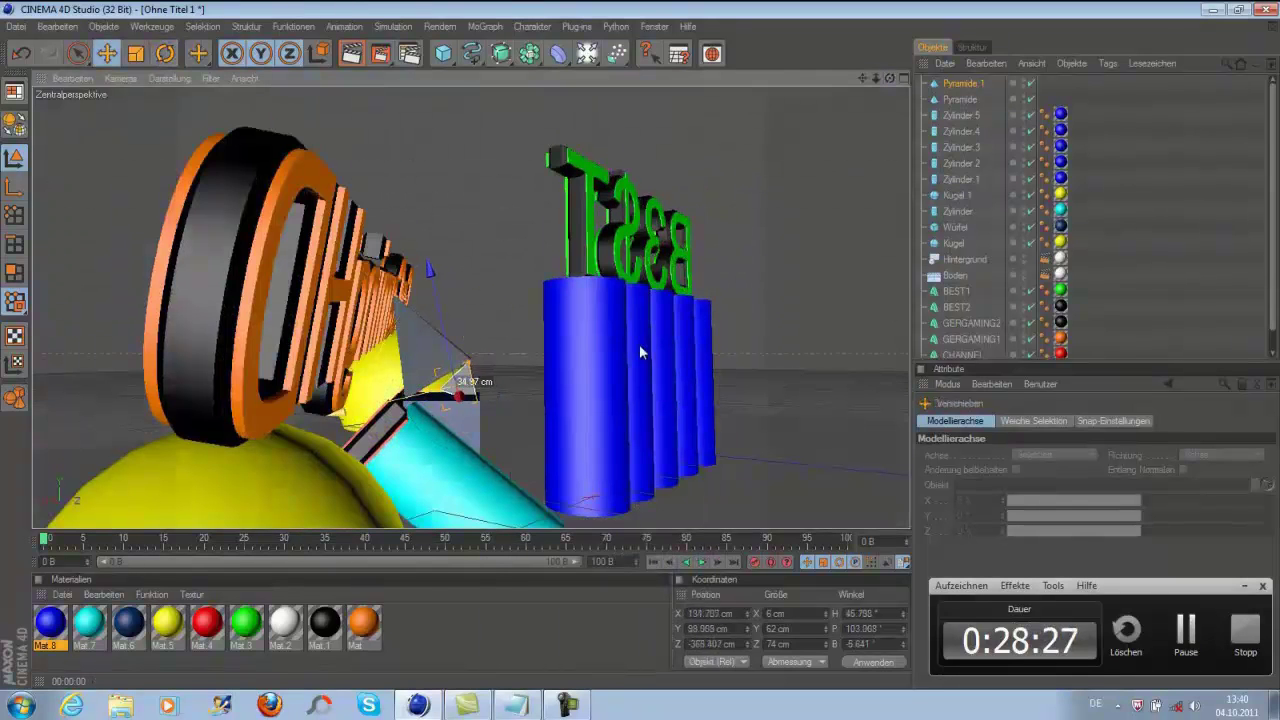
# Set Pyramide 1's size fields to 73 cm depth and a 200 cm base width
pyautogui.click(962, 85)
pyautogui.moveTo(1015, 453)
pyautogui.mouseDown()
pyautogui.moveTo(1077, 453)
pyautogui.moveTo(1010, 548)
pyautogui.mouseUp()
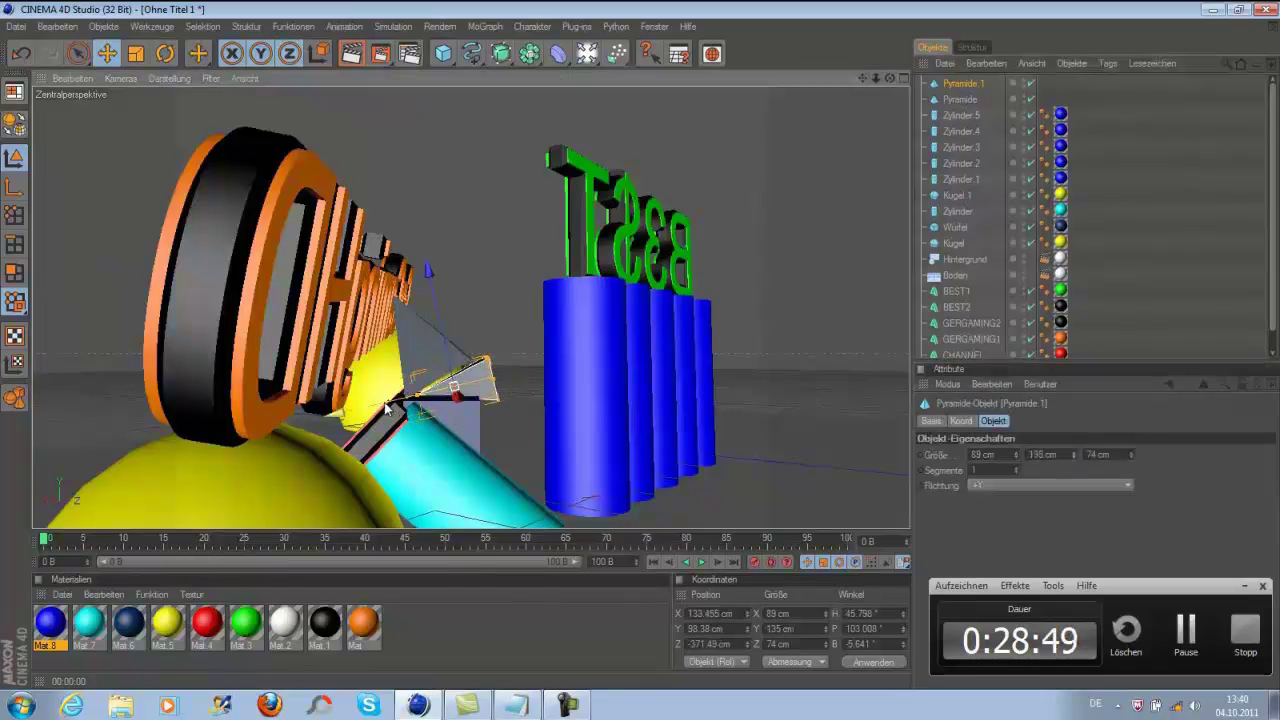
pyautogui.moveTo(884, 70); pyautogui.dragTo(638, 338)
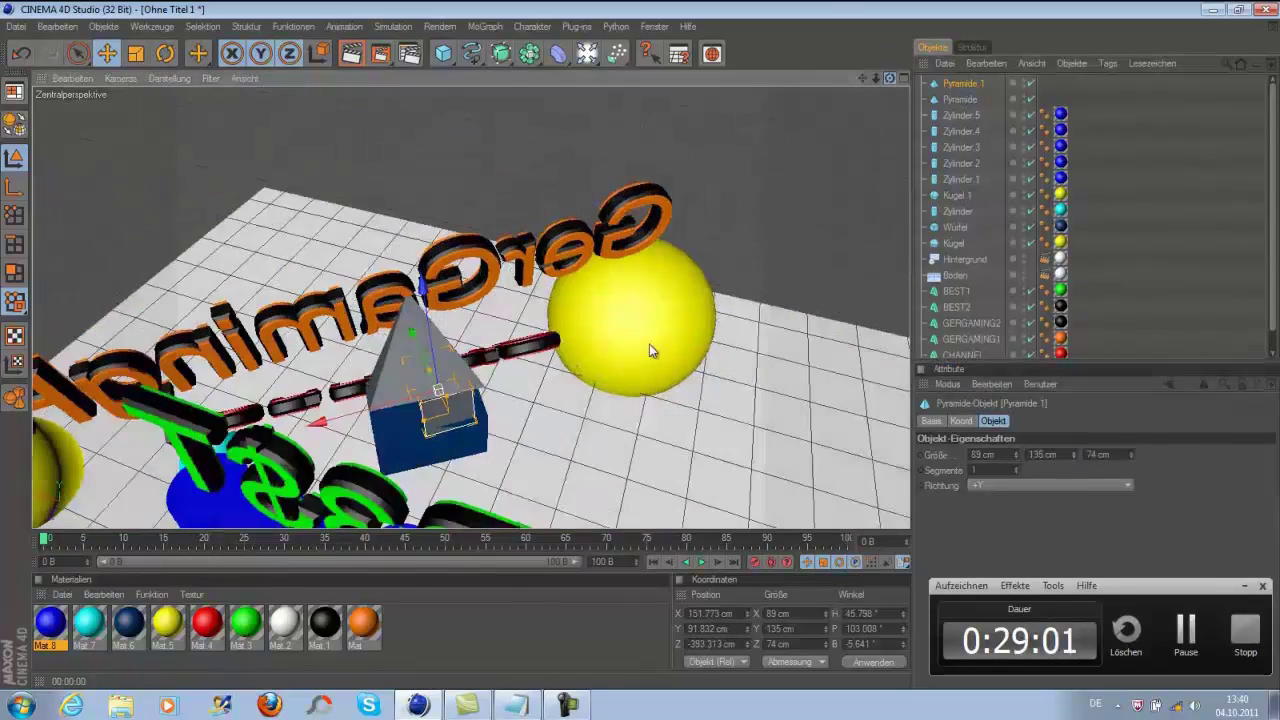
pyautogui.click(1132, 455)
pyautogui.click(1132, 452)
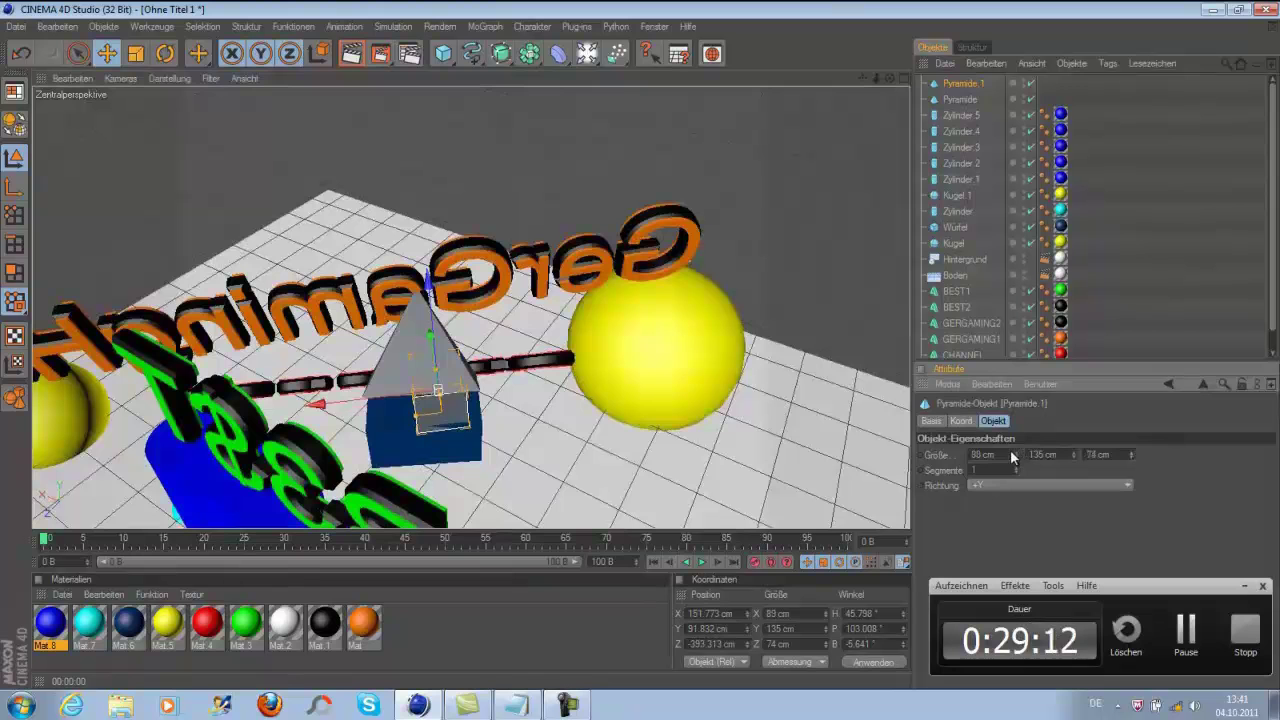
pyautogui.moveTo(1017, 451); pyautogui.dragTo(1077, 451)
# Rotate Pyramide 1 into a roof position over the dark blue cube
pyautogui.press('r')
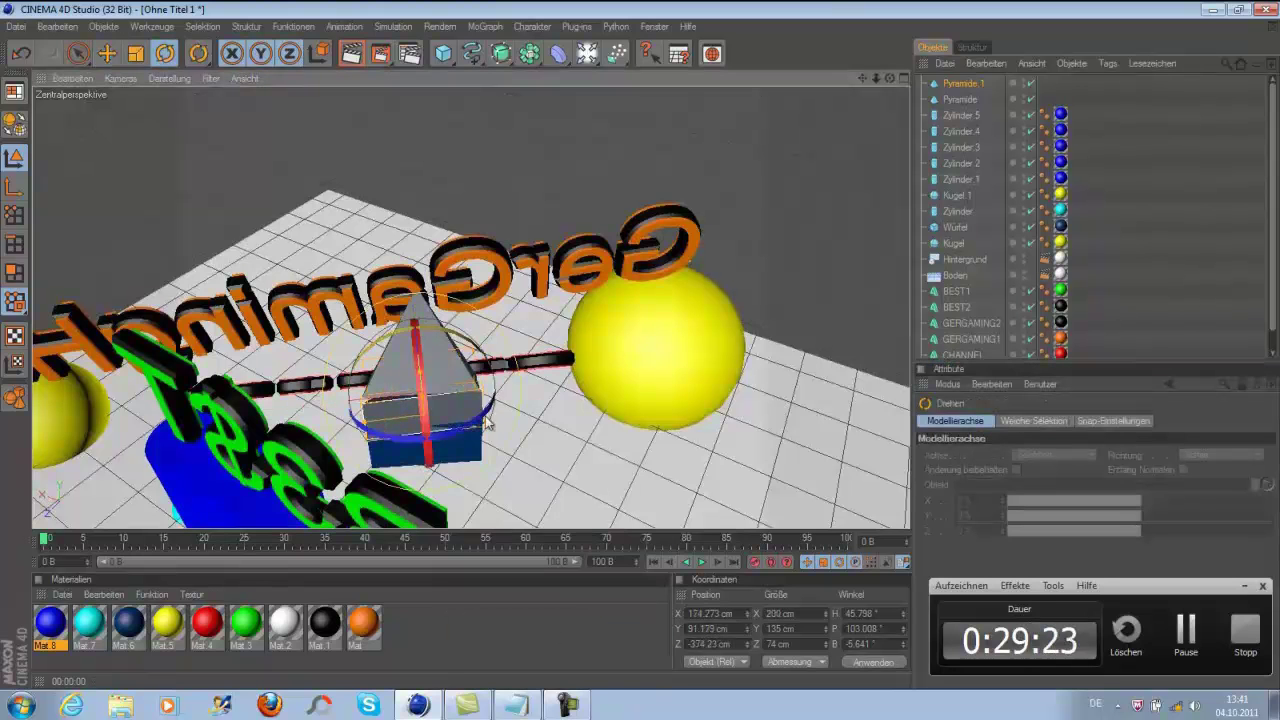
pyautogui.moveTo(419, 352); pyautogui.dragTo(326, 424)
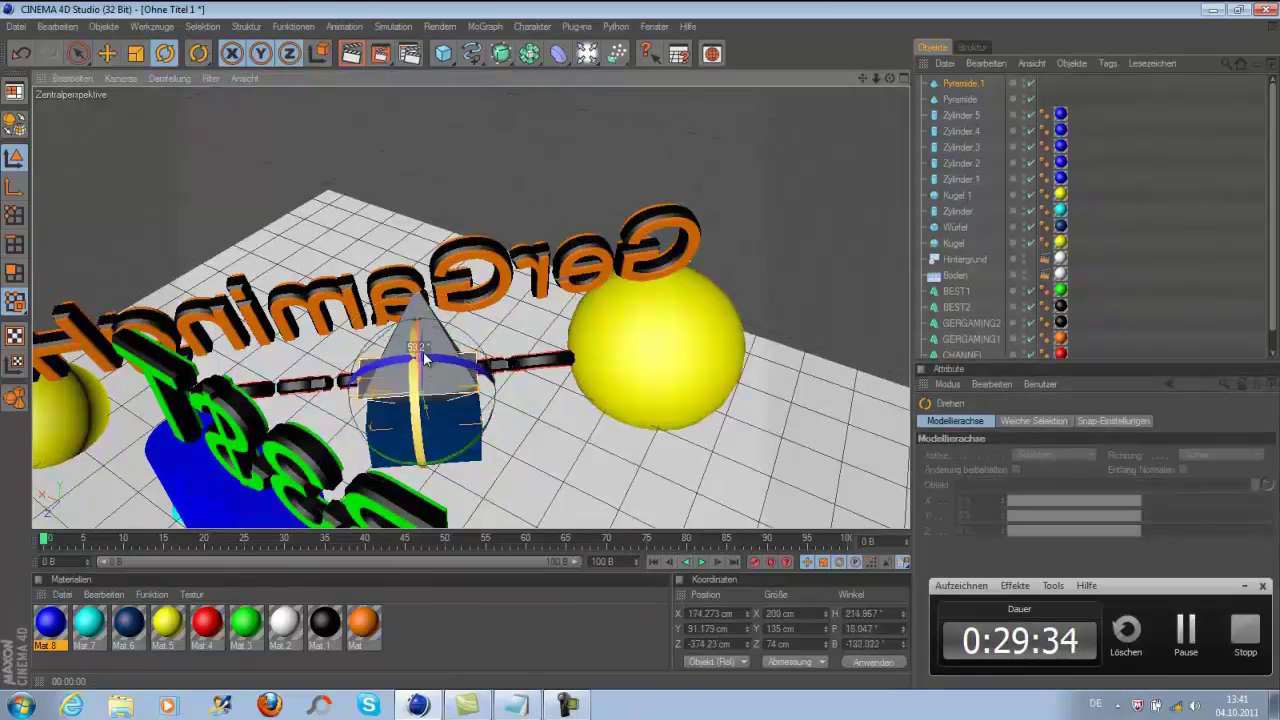
pyautogui.moveTo(890, 77)
pyautogui.mouseDown()
pyautogui.moveTo(470, 360)
pyautogui.moveTo(280, 418)
pyautogui.mouseUp()
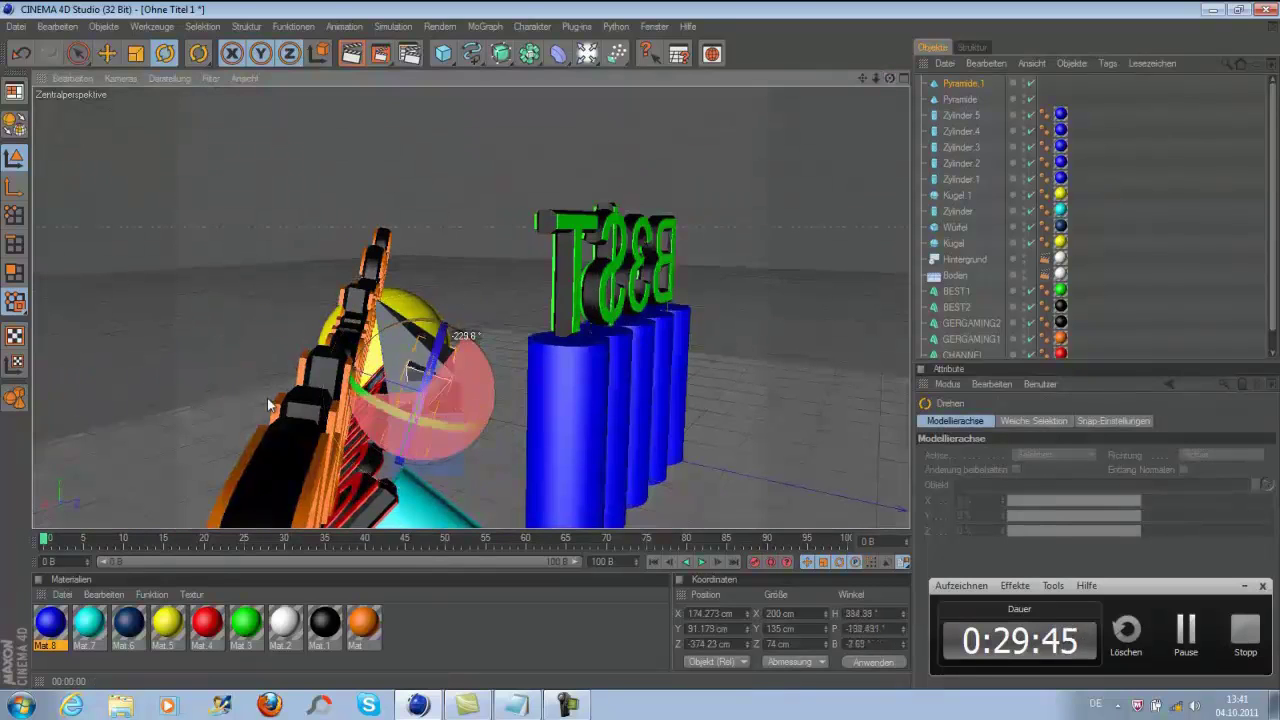
pyautogui.moveTo(228, 168)
pyautogui.mouseDown()
pyautogui.moveTo(641, 345)
pyautogui.moveTo(440, 438)
pyautogui.mouseUp()
pyautogui.click(1121, 273)
pyautogui.click(440, 438)
# Scale Pyramide 1 up to about 145 cm wide and deselect it
pyautogui.rightClick(519, 381)
pyautogui.click(540, 638)
pyautogui.moveTo(1016, 454); pyautogui.dragTo(1015, 449)
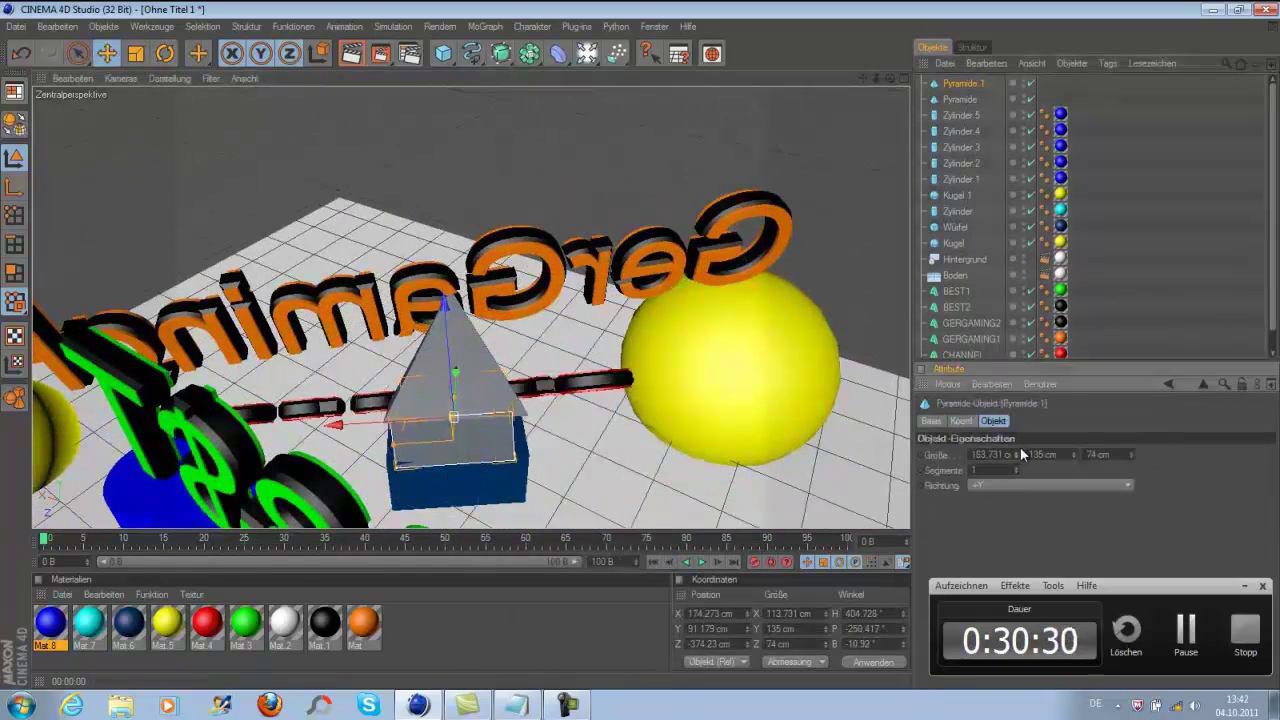
pyautogui.click(1121, 273)
pyautogui.moveTo(641, 345)
pyautogui.keyDown('alt'); pyautogui.mouseDown()
pyautogui.moveTo(641, 361)
pyautogui.moveTo(641, 350)
pyautogui.mouseUp(); pyautogui.keyUp('alt')
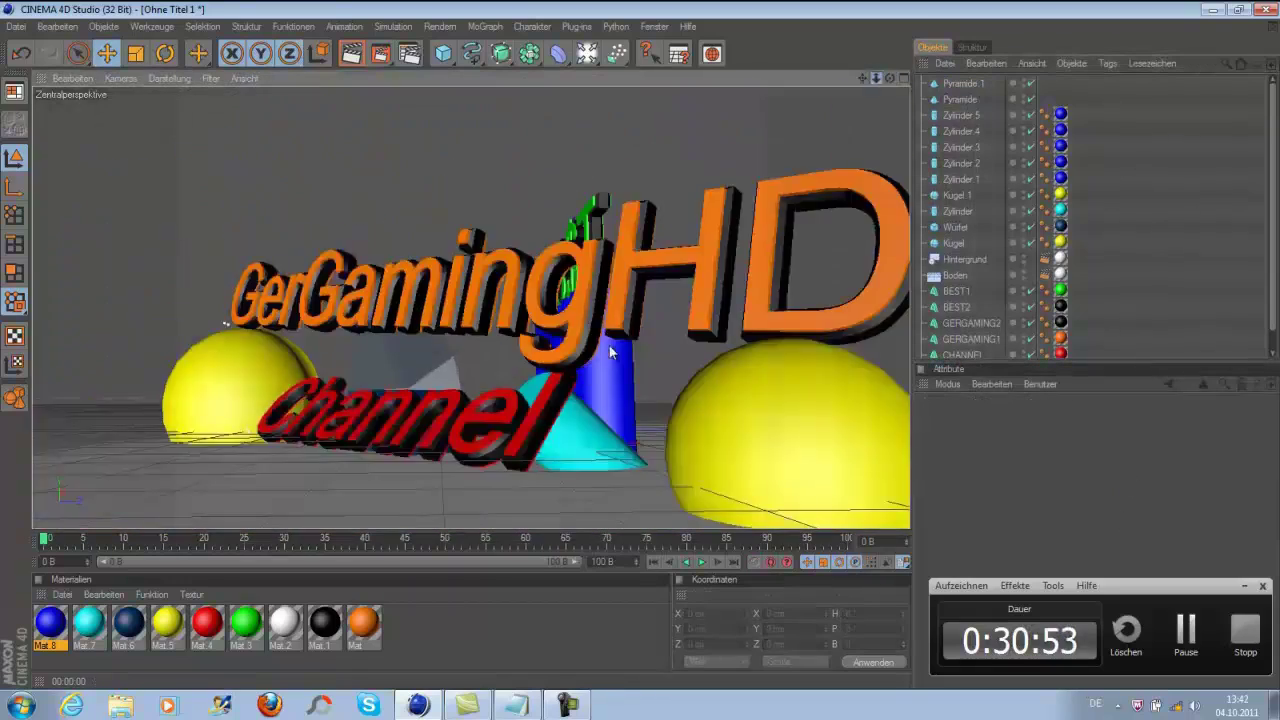
# Create material Mat.9 with a brown colour and apply it to the pyramids
pyautogui.keyDown('alt'); pyautogui.moveTo(641, 348); pyautogui.dragTo(641, 345); pyautogui.keyUp('alt')
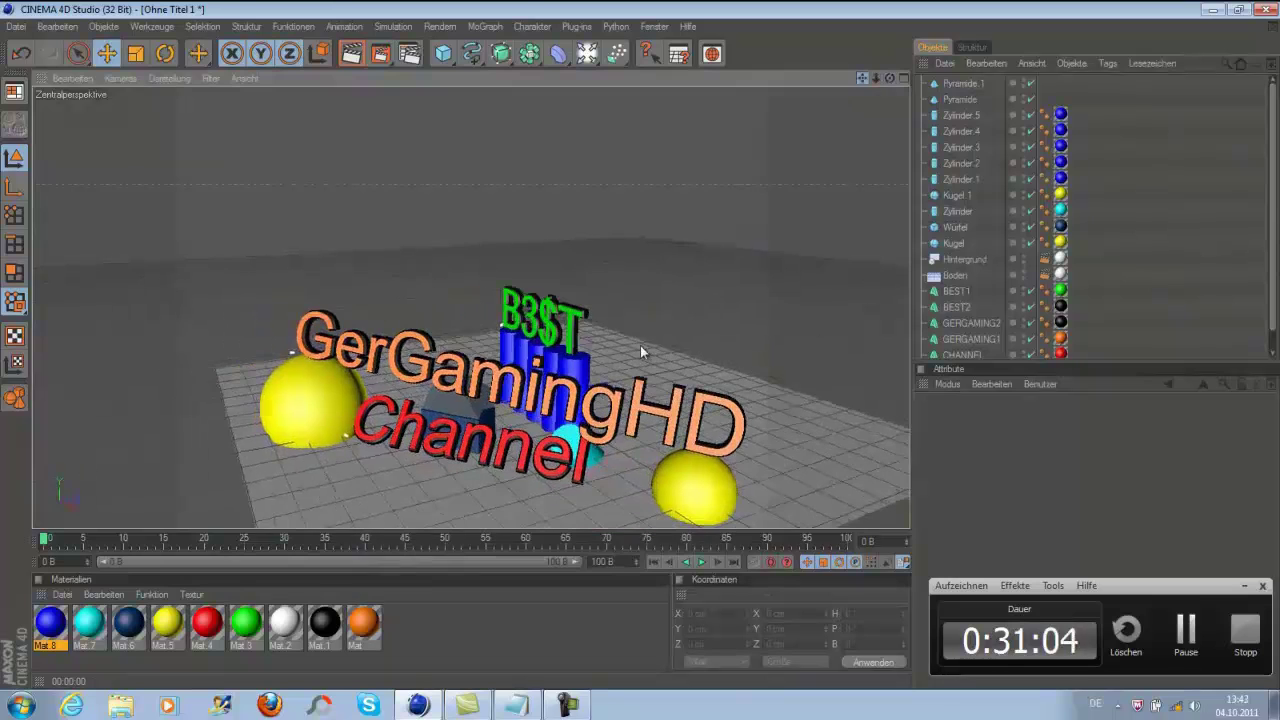
pyautogui.doubleClick(489, 622)
pyautogui.doubleClick(50, 622)
pyautogui.click(508, 187)
pyautogui.click(751, 108)
pyautogui.moveTo(50, 622); pyautogui.dragTo(460, 404)
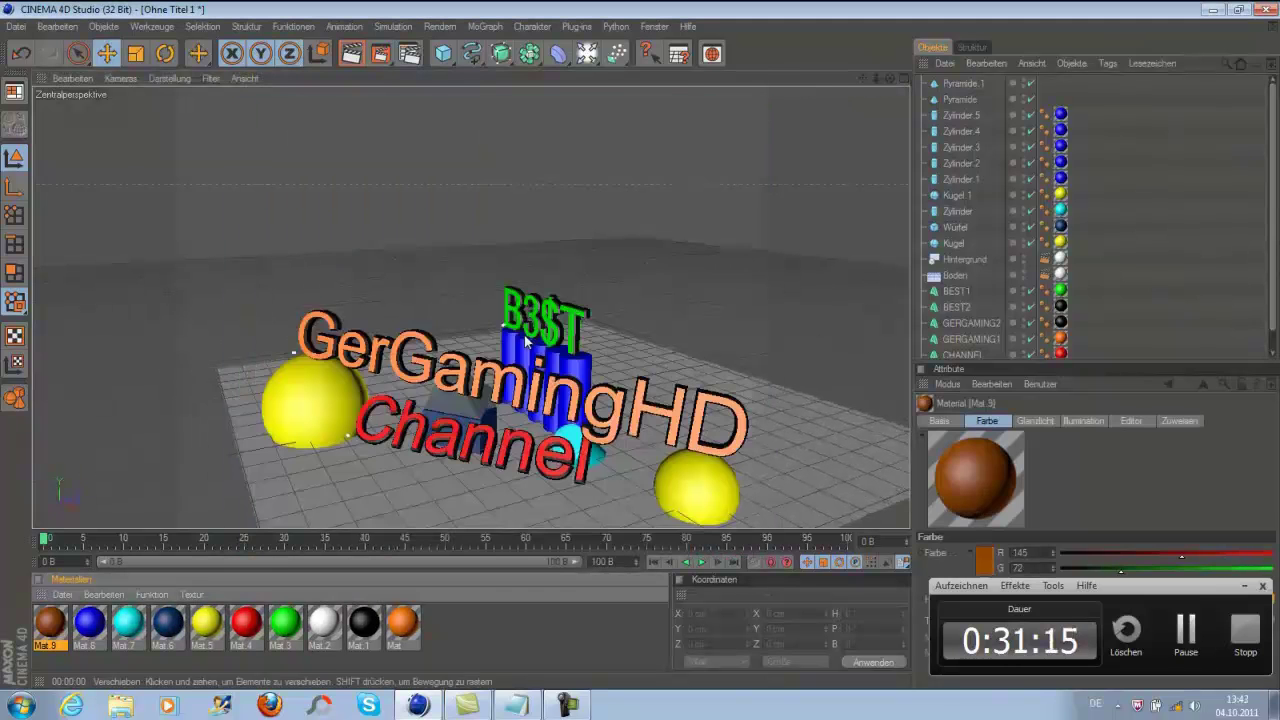
# Preview-render the scene to check the brown pyramids, then zoom toward the title
pyautogui.click(351, 53)
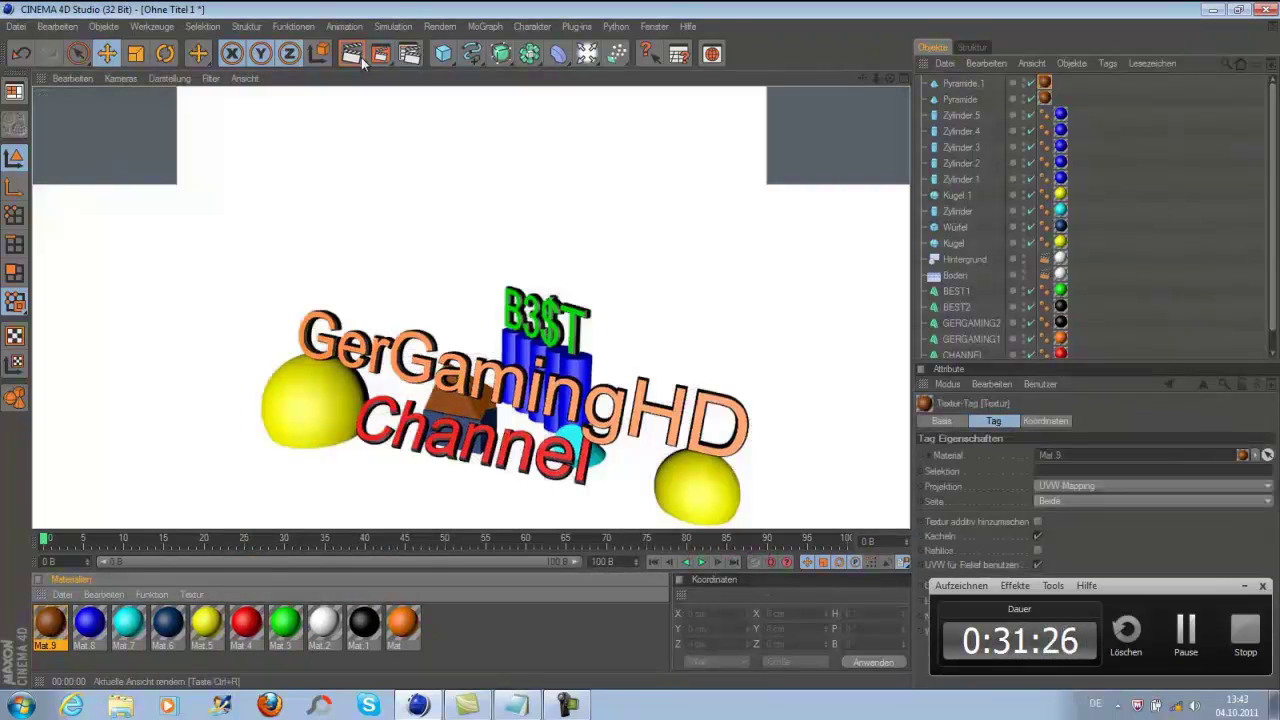
pyautogui.keyDown('alt'); pyautogui.moveTo(641, 360); pyautogui.dragTo(640, 344); pyautogui.keyUp('alt')
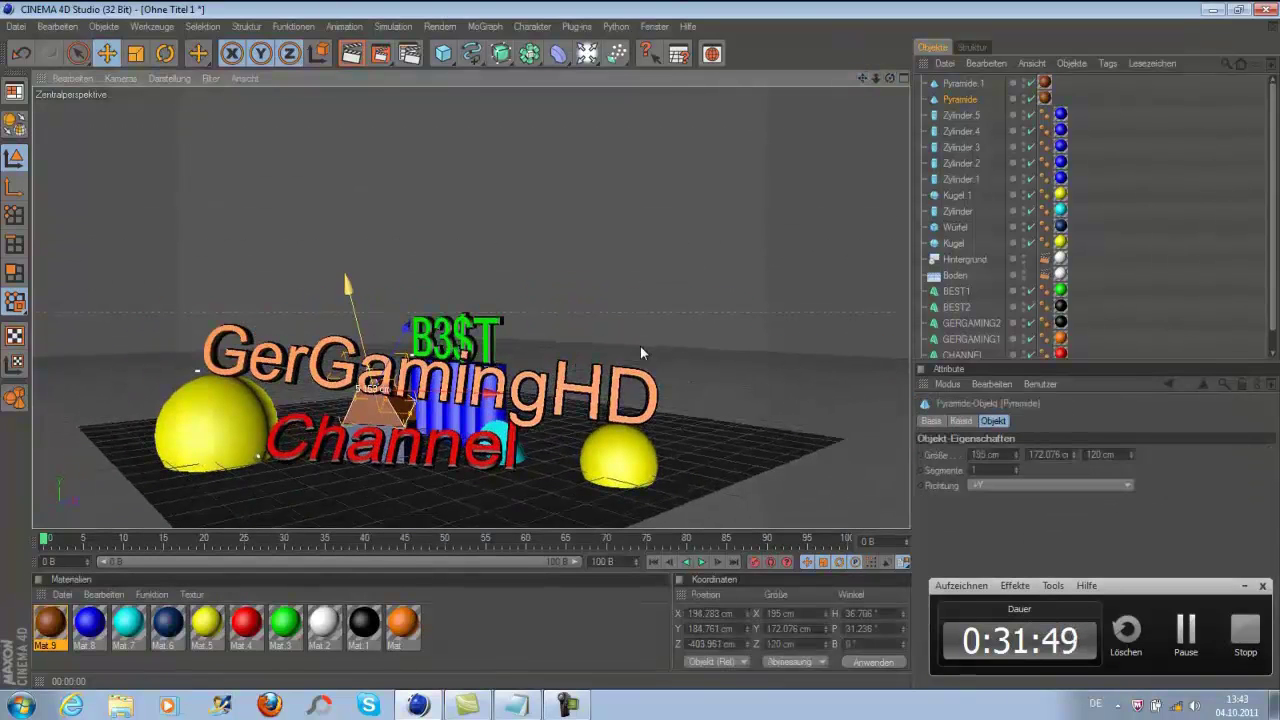
pyautogui.click(640, 345)
pyautogui.hotkey('ctrl', 'r')
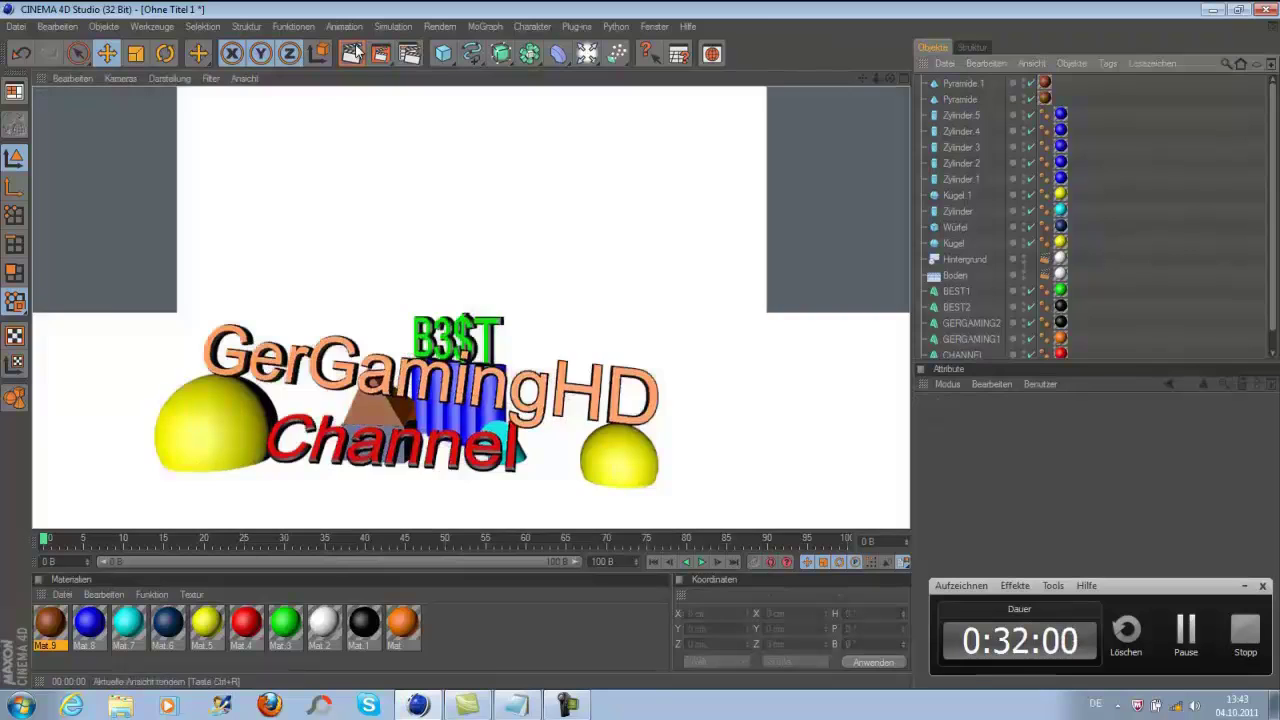
pyautogui.click(993, 449)
pyautogui.moveTo(866, 81); pyautogui.dragTo(643, 352)
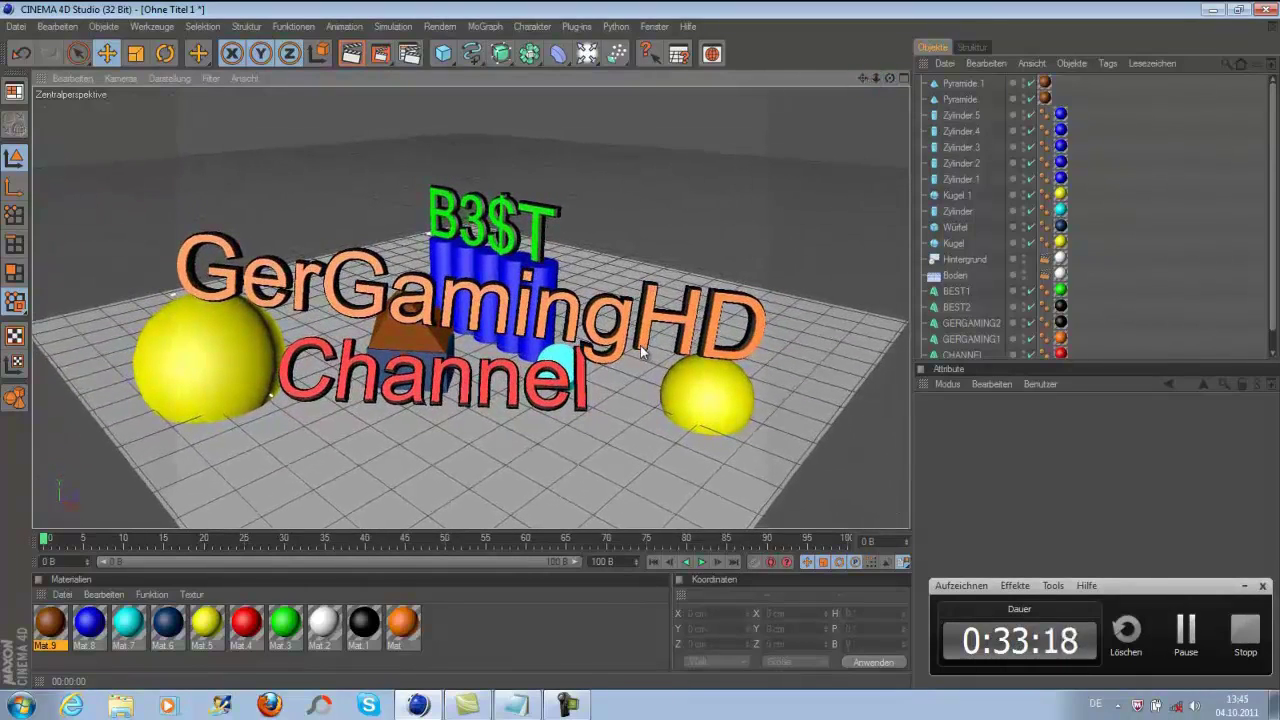
# Add five point lights, raise one above the scene, and preview the lighting
pyautogui.click(587, 53)
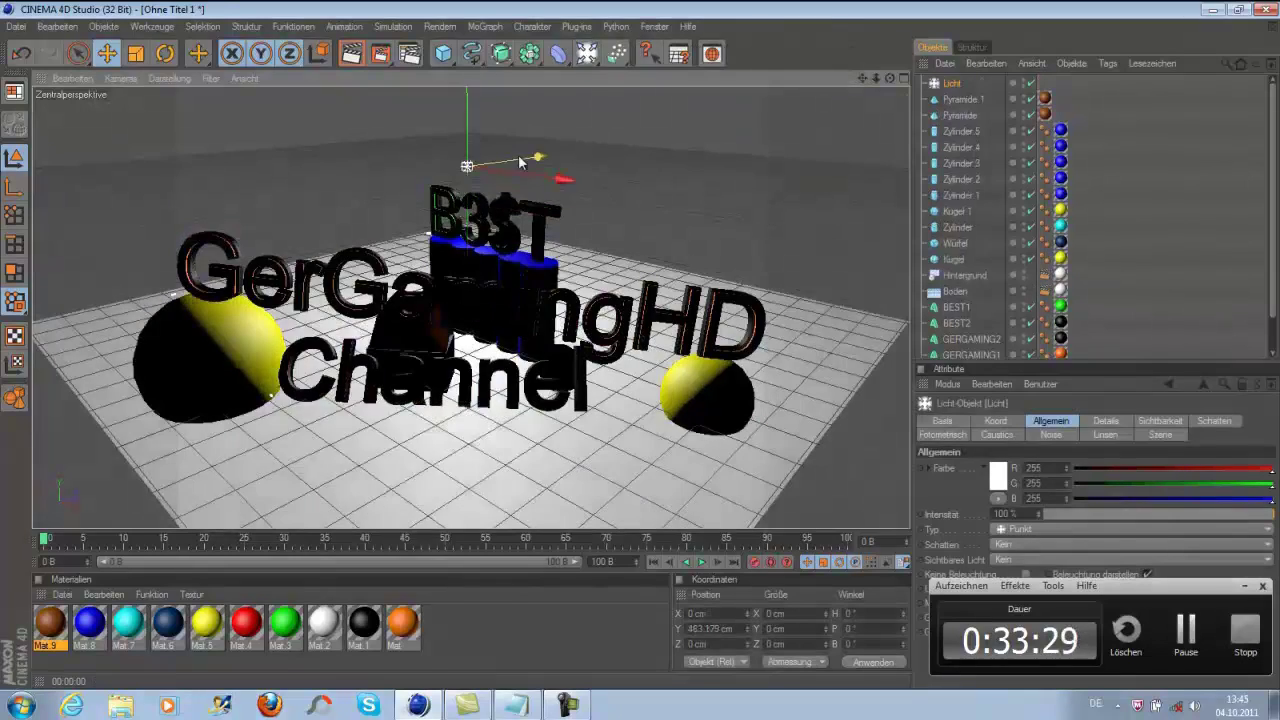
pyautogui.click(587, 53)
pyautogui.click(587, 53)
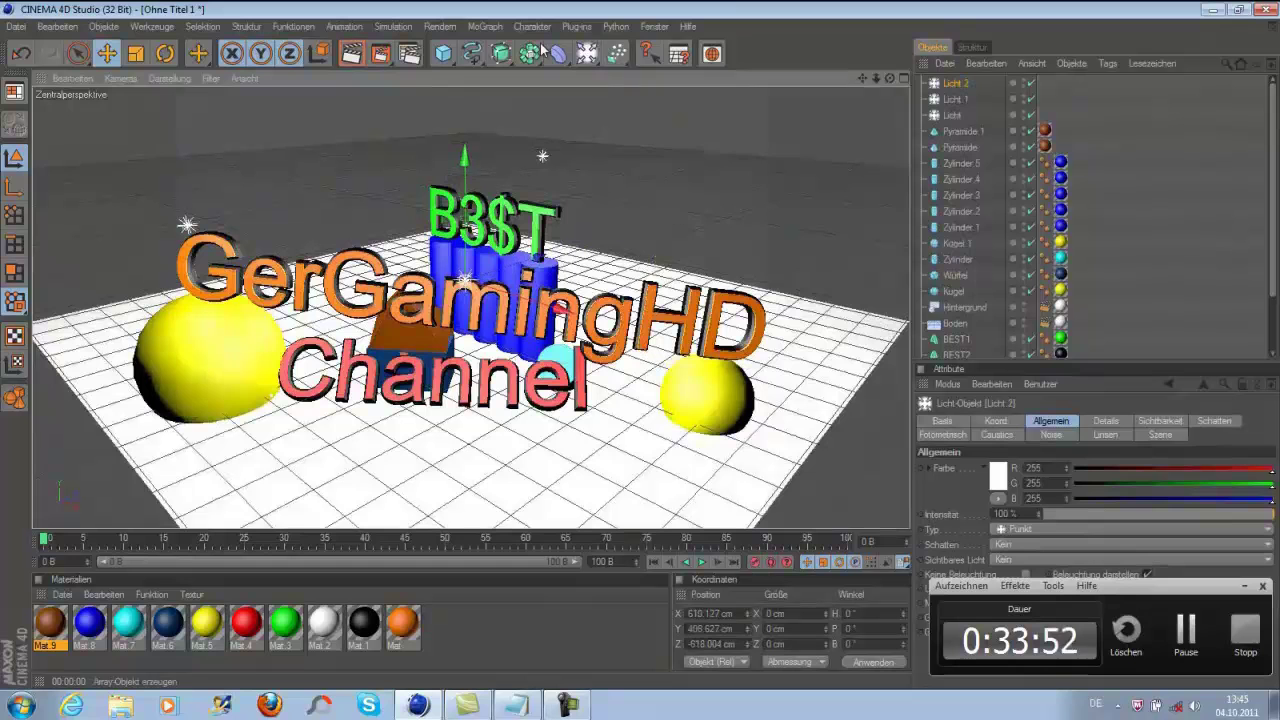
pyautogui.click(587, 53)
pyautogui.click(587, 53)
pyautogui.click(611, 68)
pyautogui.moveTo(468, 313); pyautogui.dragTo(403, 157)
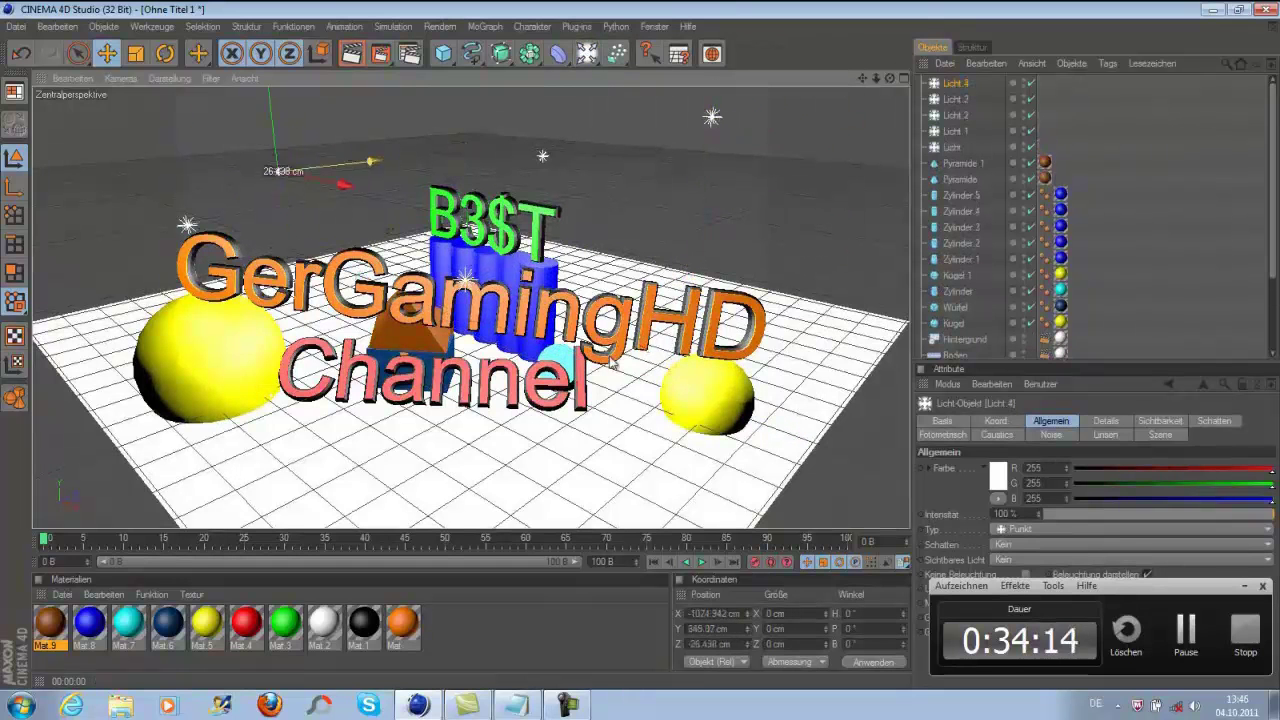
pyautogui.click(351, 53)
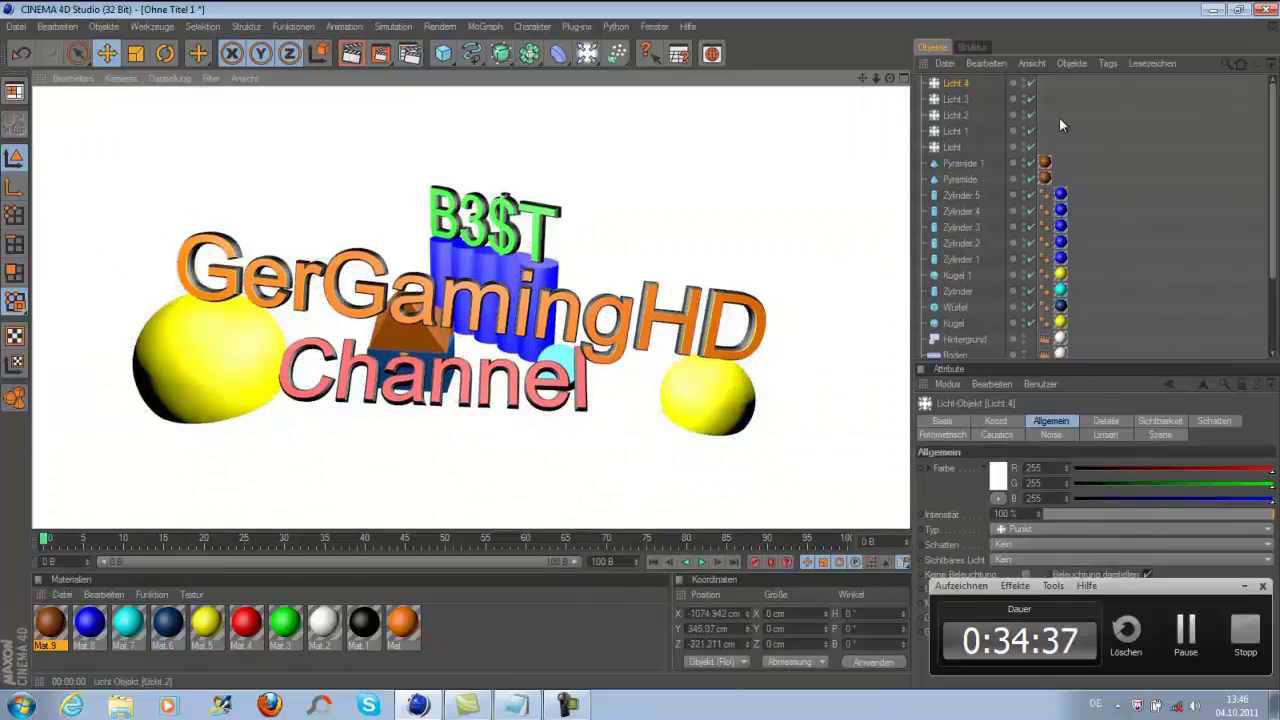
# Nudge CHANNEL and CHANNEL 1 slightly into place, checking each move with Ctrl+R renders
pyautogui.scroll(-3, 1000, 250)
pyautogui.click(966, 334)
pyautogui.keyDown('shift'); pyautogui.click(966, 350); pyautogui.keyUp('shift')
pyautogui.moveTo(645, 352); pyautogui.dragTo(638, 356)
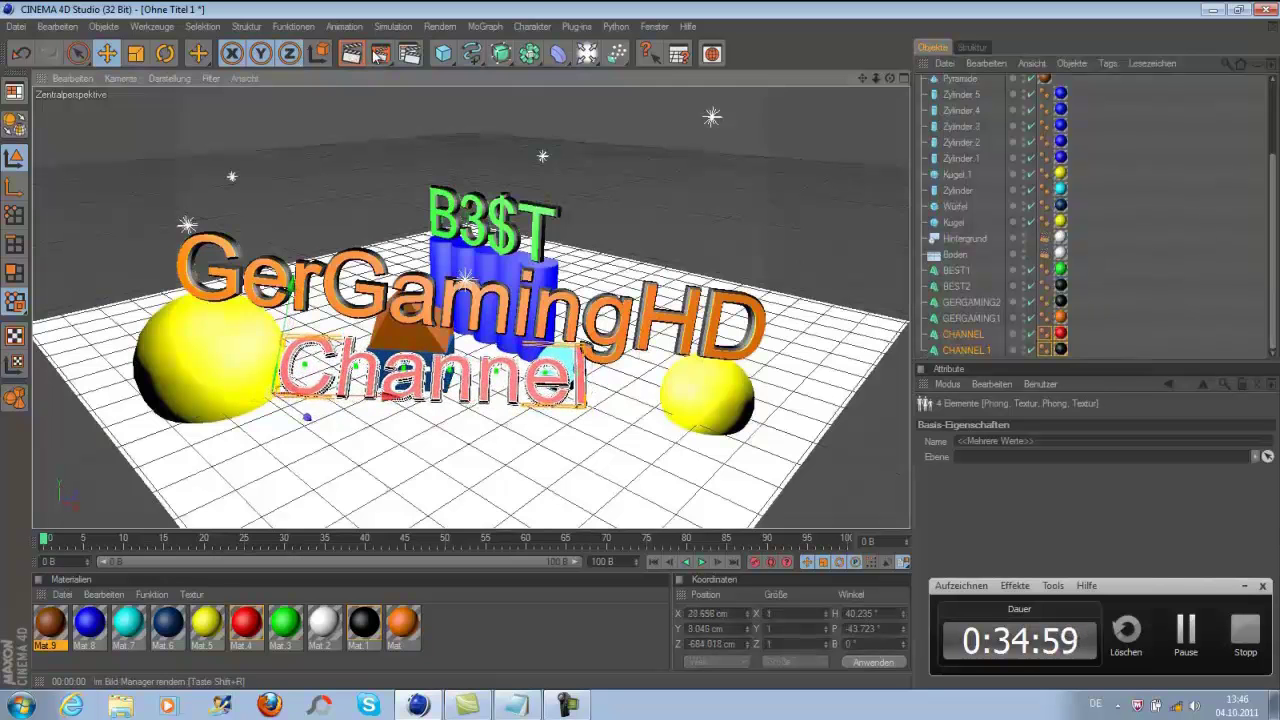
pyautogui.hotkey('ctrl', 'r')
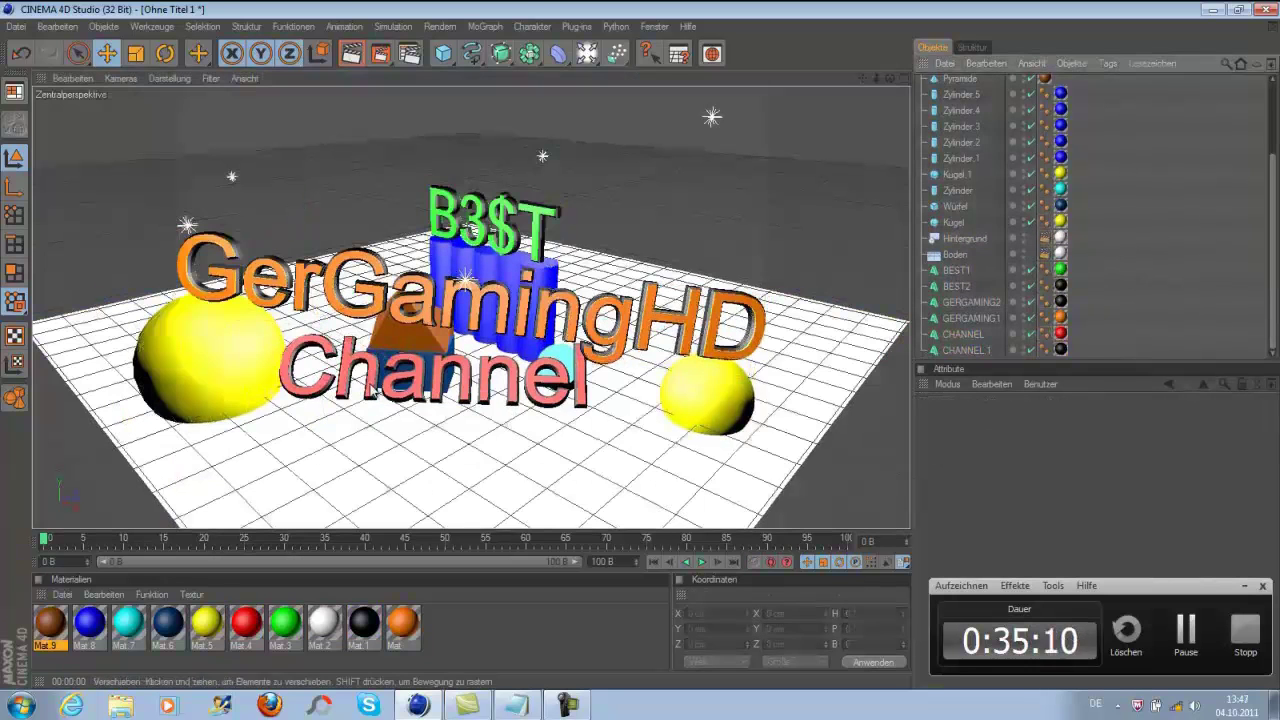
pyautogui.moveTo(642, 358); pyautogui.dragTo(651, 354)
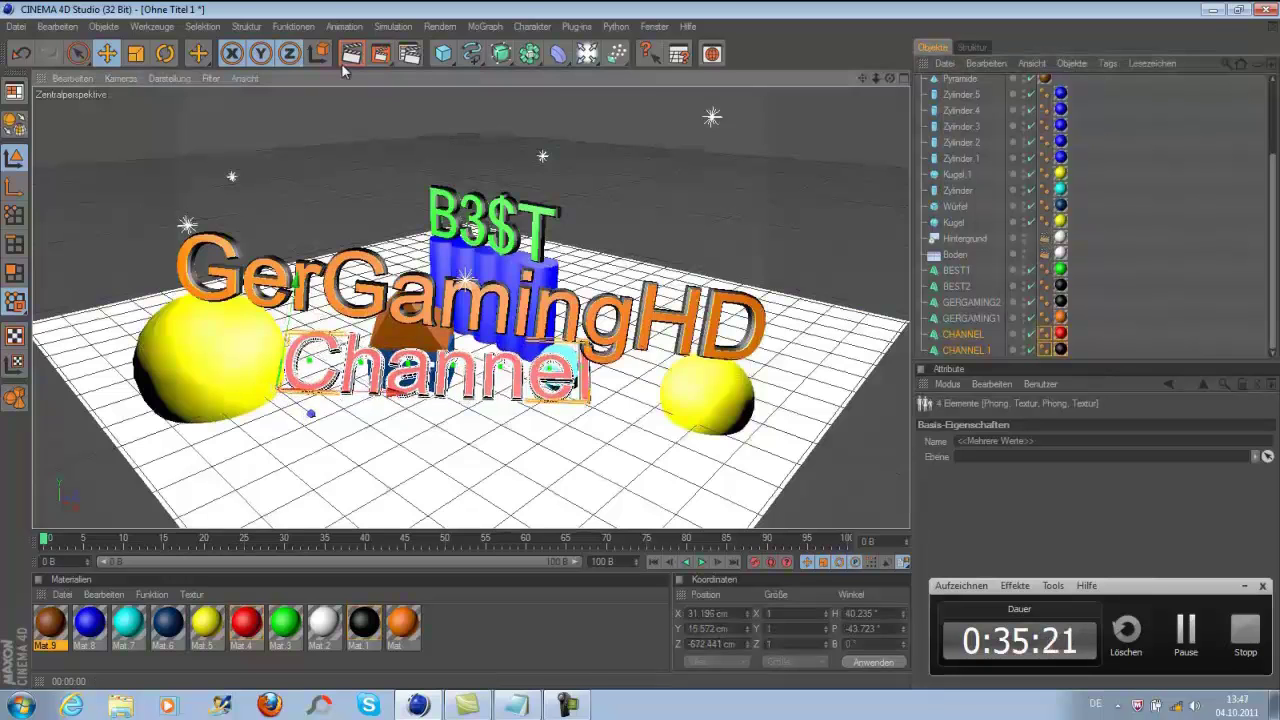
pyautogui.hotkey('ctrl', 'r')
# Open floor material Mat.2 and cycle through its HSV, RGB and swatch colour pickers
pyautogui.click(1198, 254)
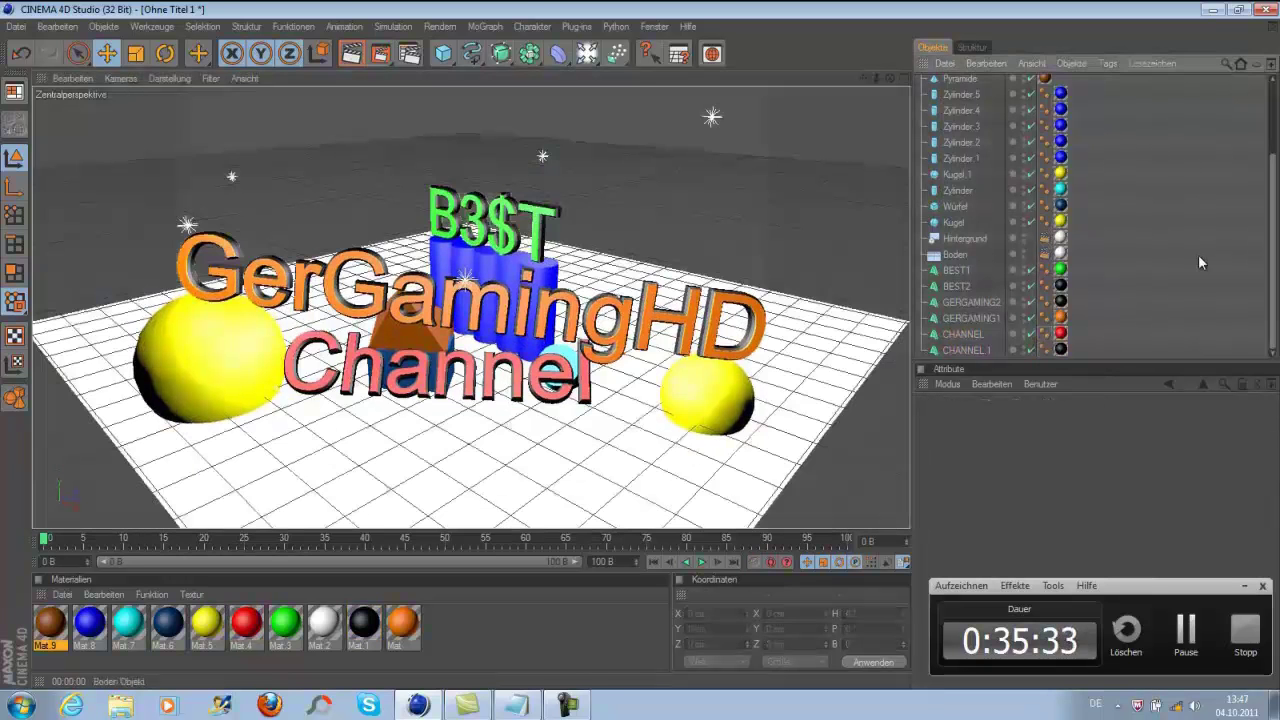
pyautogui.doubleClick(323, 622)
pyautogui.click(415, 207)
pyautogui.click(452, 255)
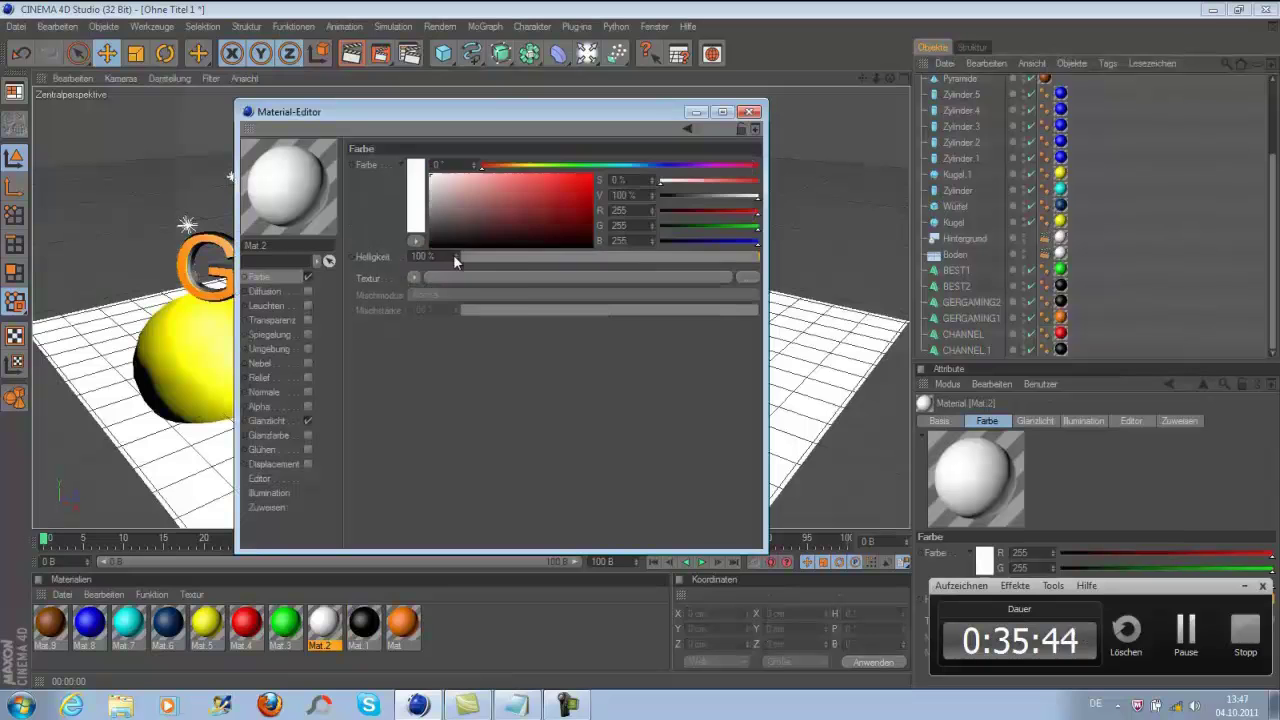
pyautogui.click(416, 248)
pyautogui.click(452, 270)
pyautogui.click(416, 195)
# Try brown, yellow, teal, navy and purple as the floor colour in Mat.2
pyautogui.click(452, 230)
pyautogui.moveTo(466, 181)
pyautogui.mouseDown()
pyautogui.moveTo(485, 197)
pyautogui.moveTo(452, 203)
pyautogui.mouseUp()
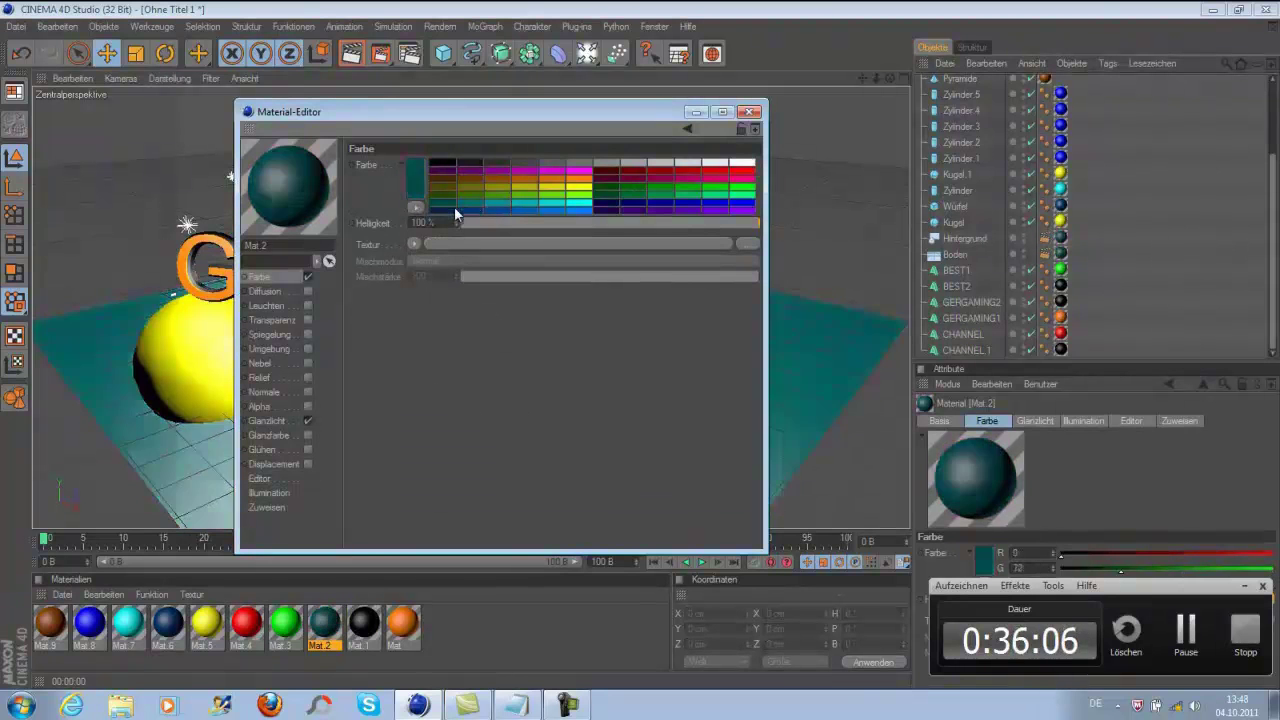
pyautogui.click(355, 55)
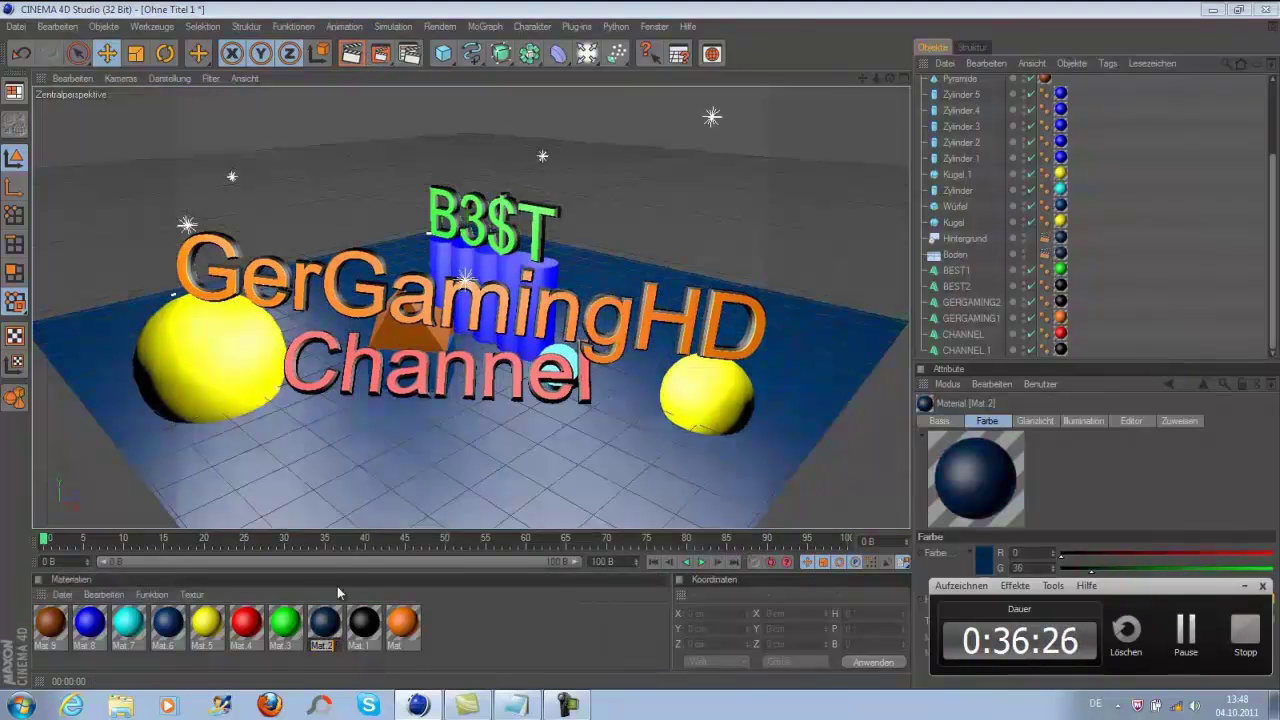
pyautogui.doubleClick(324, 623)
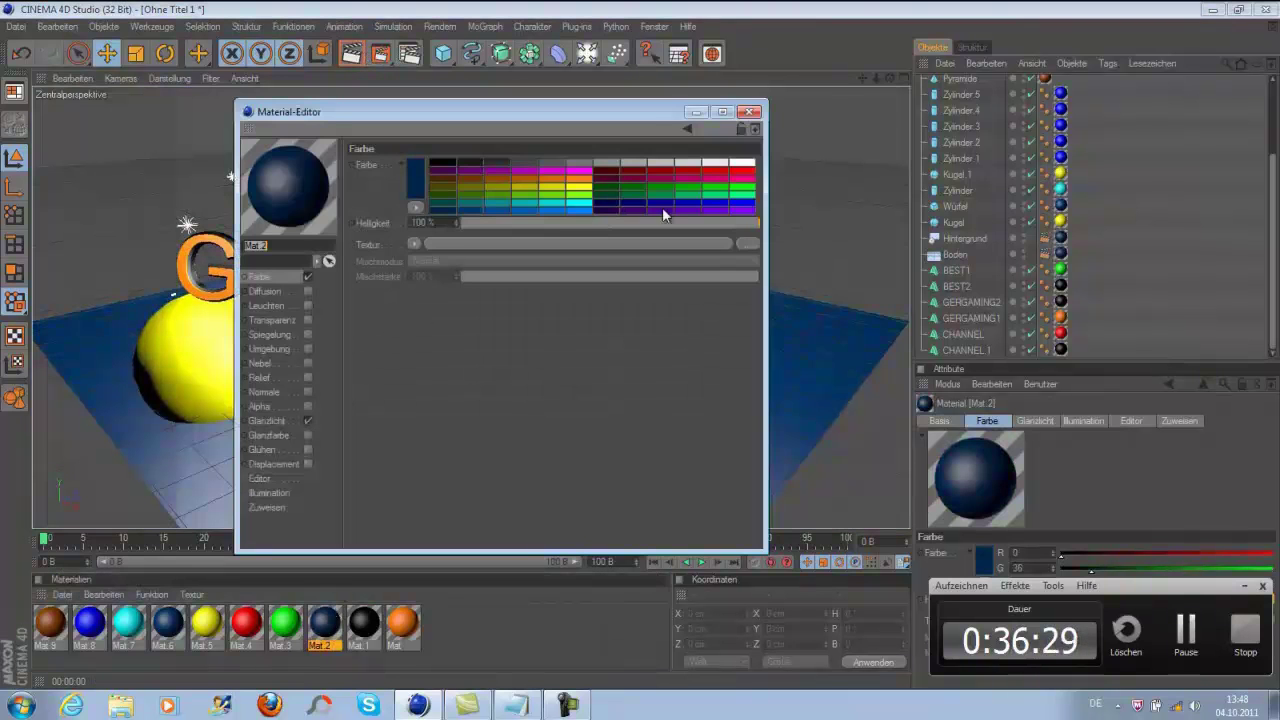
pyautogui.click(720, 208)
pyautogui.click(355, 55)
# Set Mat.2 to dark green for the floor
pyautogui.doubleClick(324, 623)
pyautogui.click(614, 175)
pyautogui.click(611, 193)
pyautogui.click(355, 55)
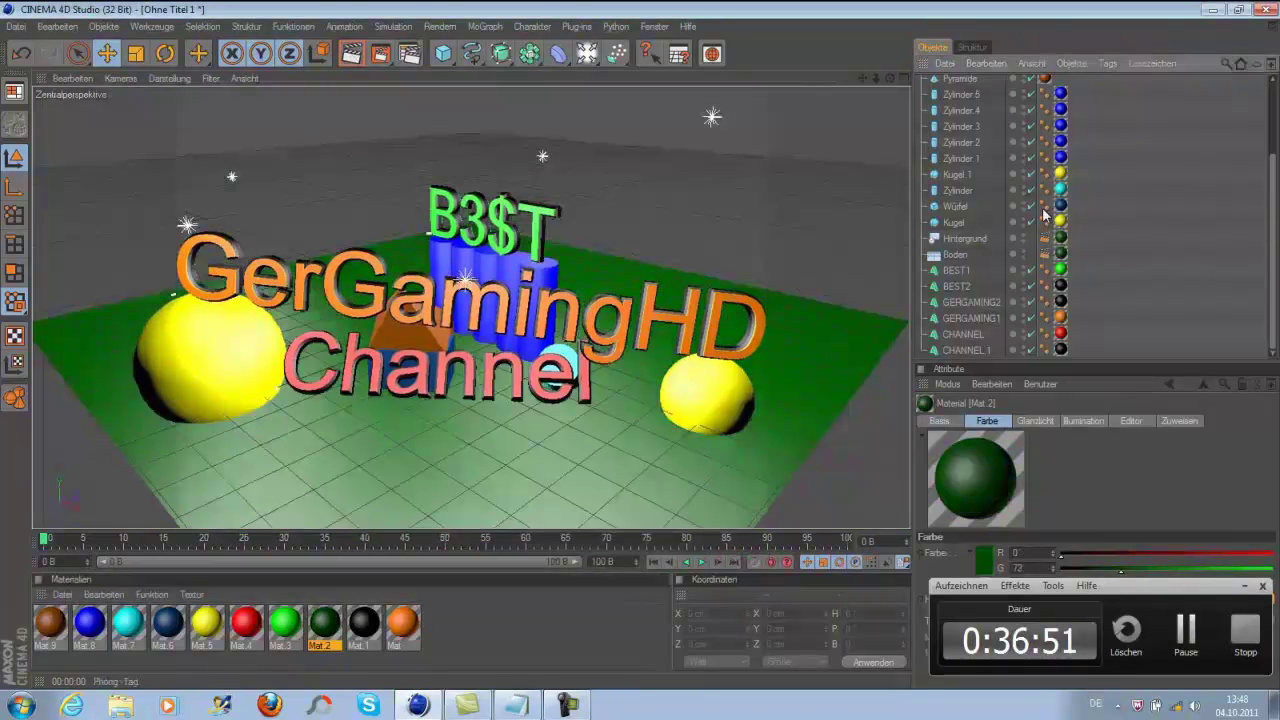
# Add a MoGraph MoText object reading 'Text' and move it forward and right
pyautogui.click(485, 26)
pyautogui.click(505, 183)
pyautogui.moveTo(648, 355); pyautogui.dragTo(708, 455)
# Change the MoText to the author credit and set its line height to 45 cm
pyautogui.click(975, 421)
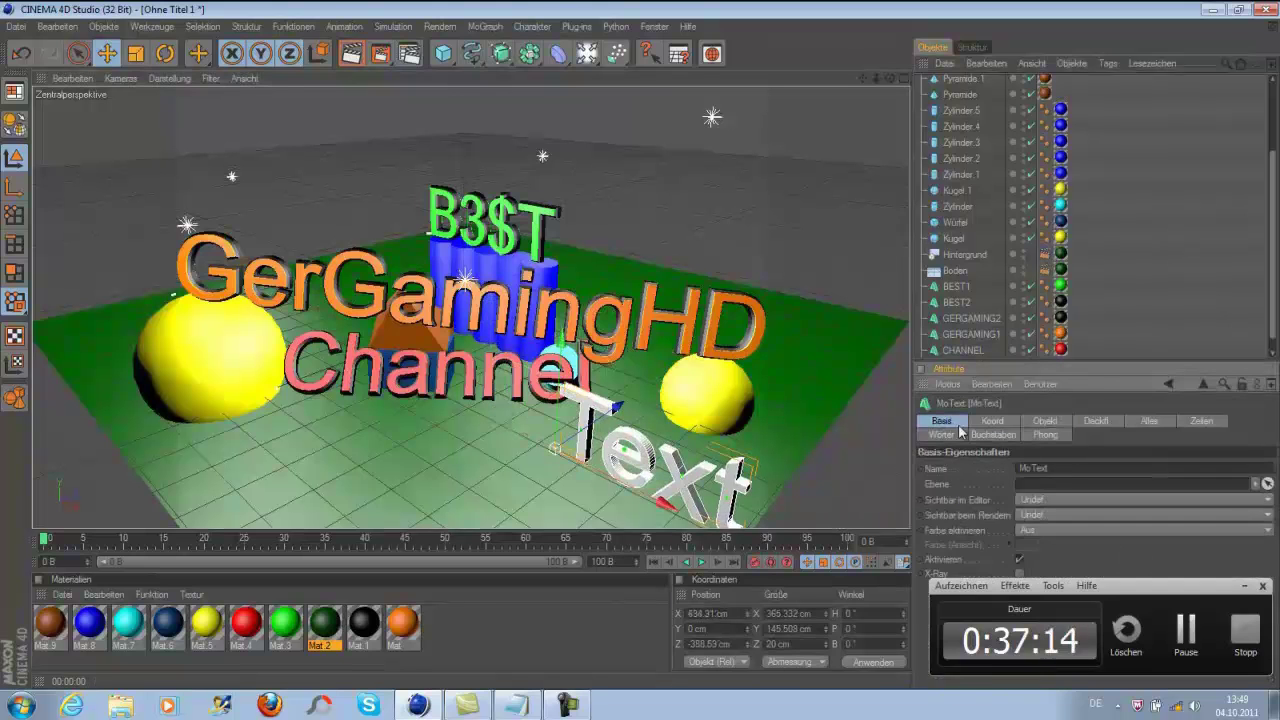
pyautogui.click(1045, 421)
pyautogui.write('By Jurij')
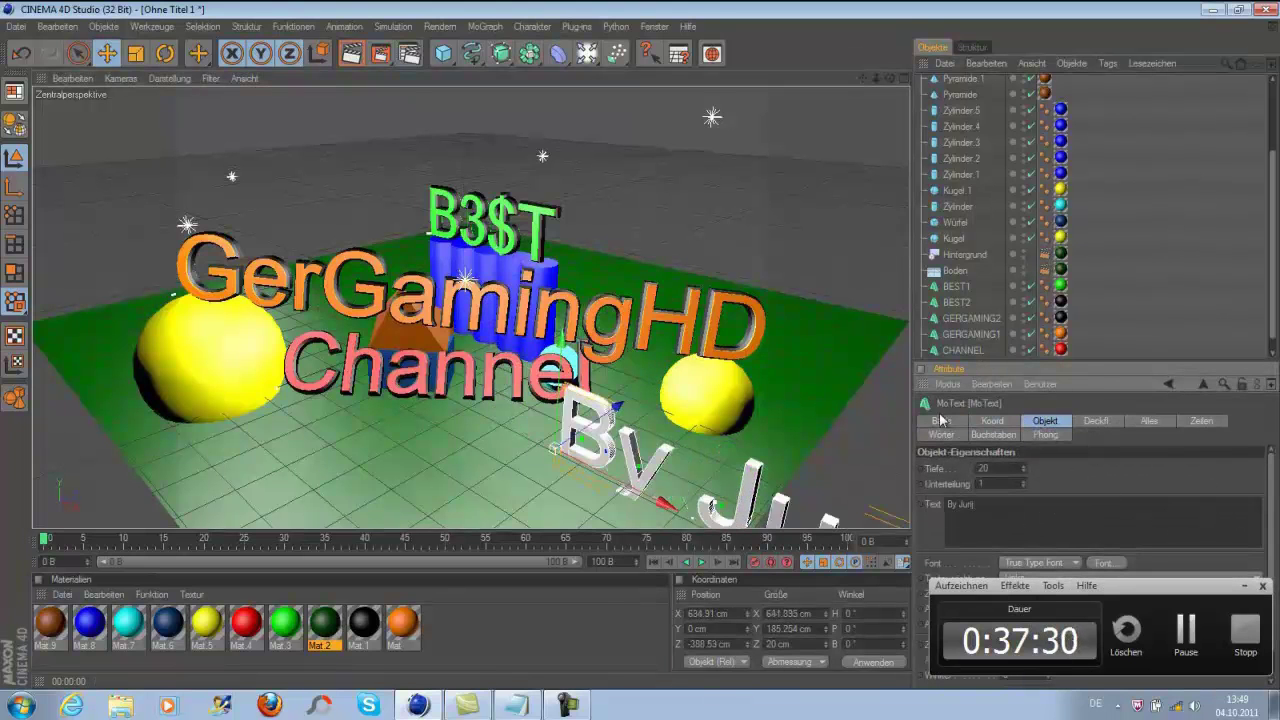
pyautogui.click(1045, 421)
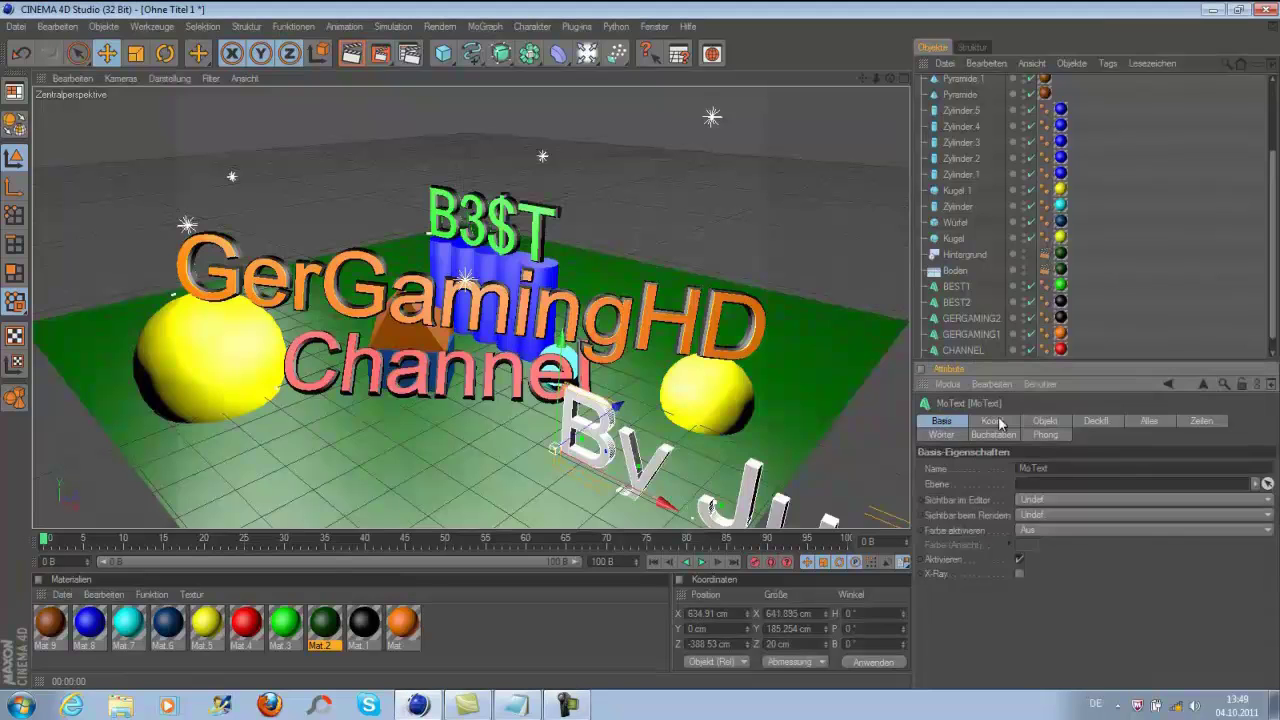
pyautogui.moveTo(1048, 593); pyautogui.dragTo(1048, 610)
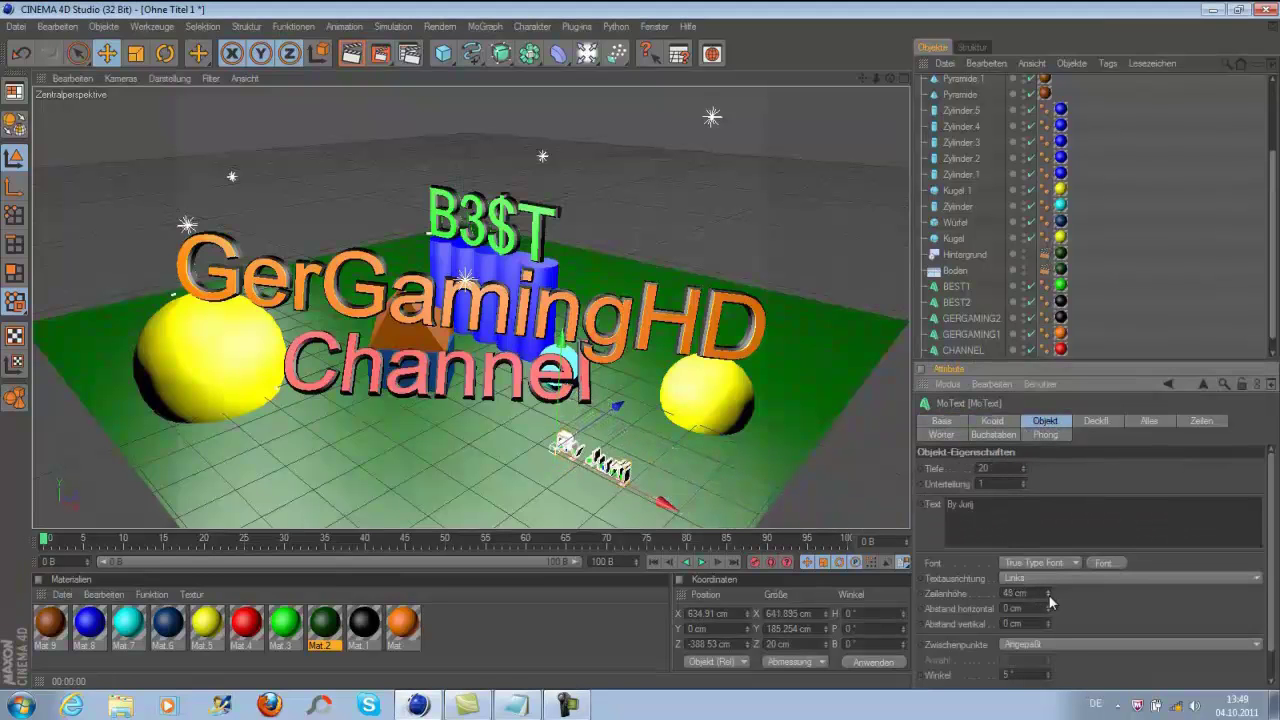
# Tilt the author credit text toward the floor and shift it to the lower right
pyautogui.rightClick(607, 466)
pyautogui.click(640, 632)
pyautogui.moveTo(590, 455)
pyautogui.mouseDown()
pyautogui.moveTo(615, 435)
pyautogui.moveTo(667, 486)
pyautogui.mouseUp()
pyautogui.rightClick(615, 435)
pyautogui.click(650, 622)
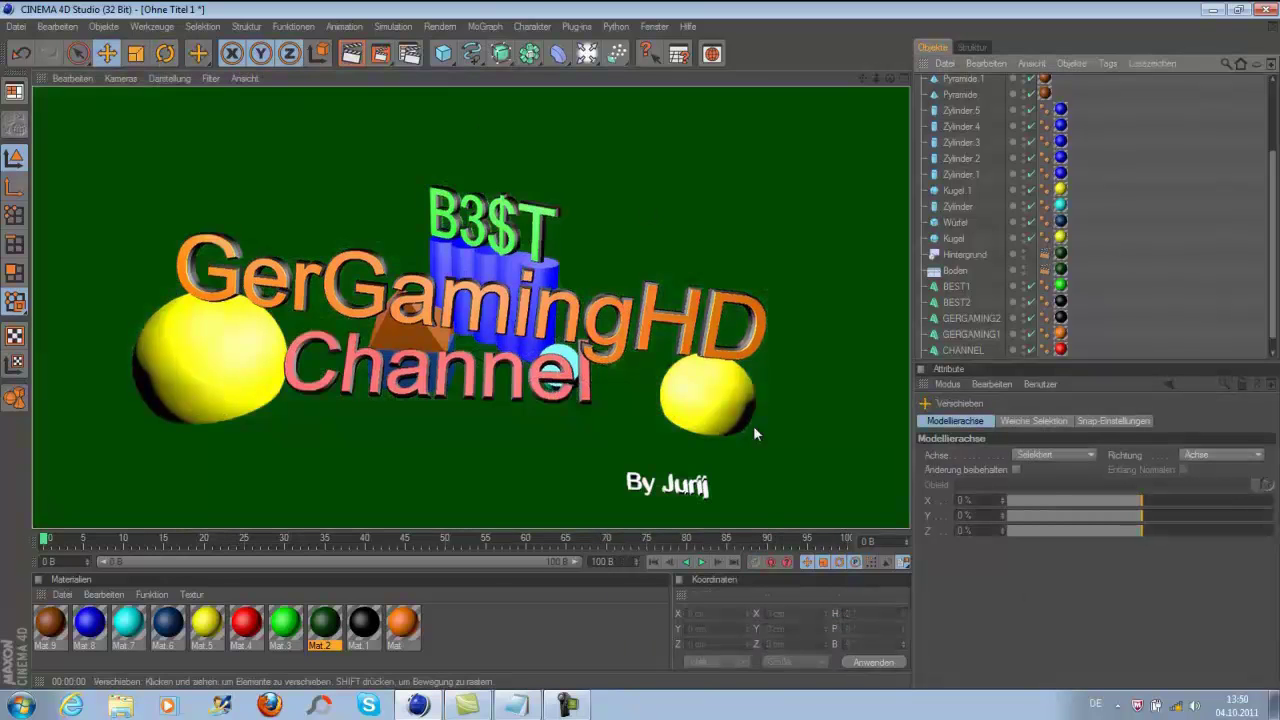
pyautogui.click(695, 487)
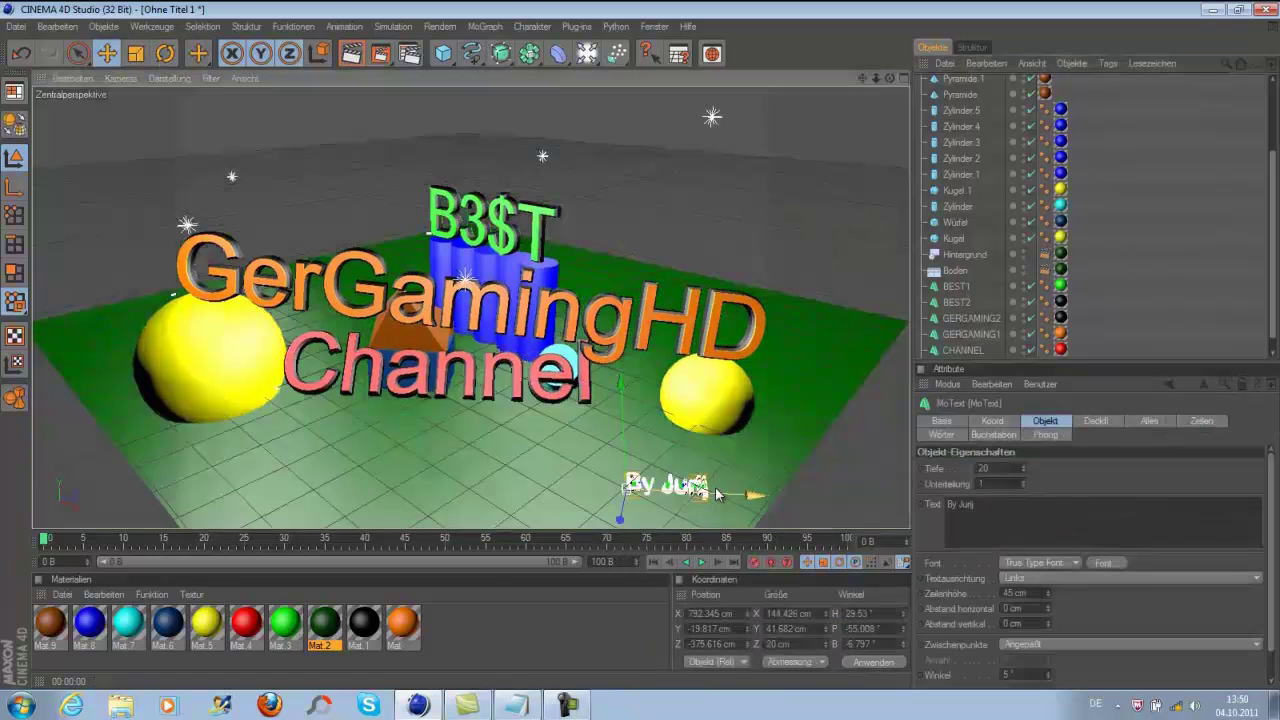
pyautogui.press('r')
pyautogui.moveTo(646, 436)
pyautogui.mouseDown()
pyautogui.moveTo(665, 480)
pyautogui.moveTo(643, 492)
pyautogui.mouseUp()
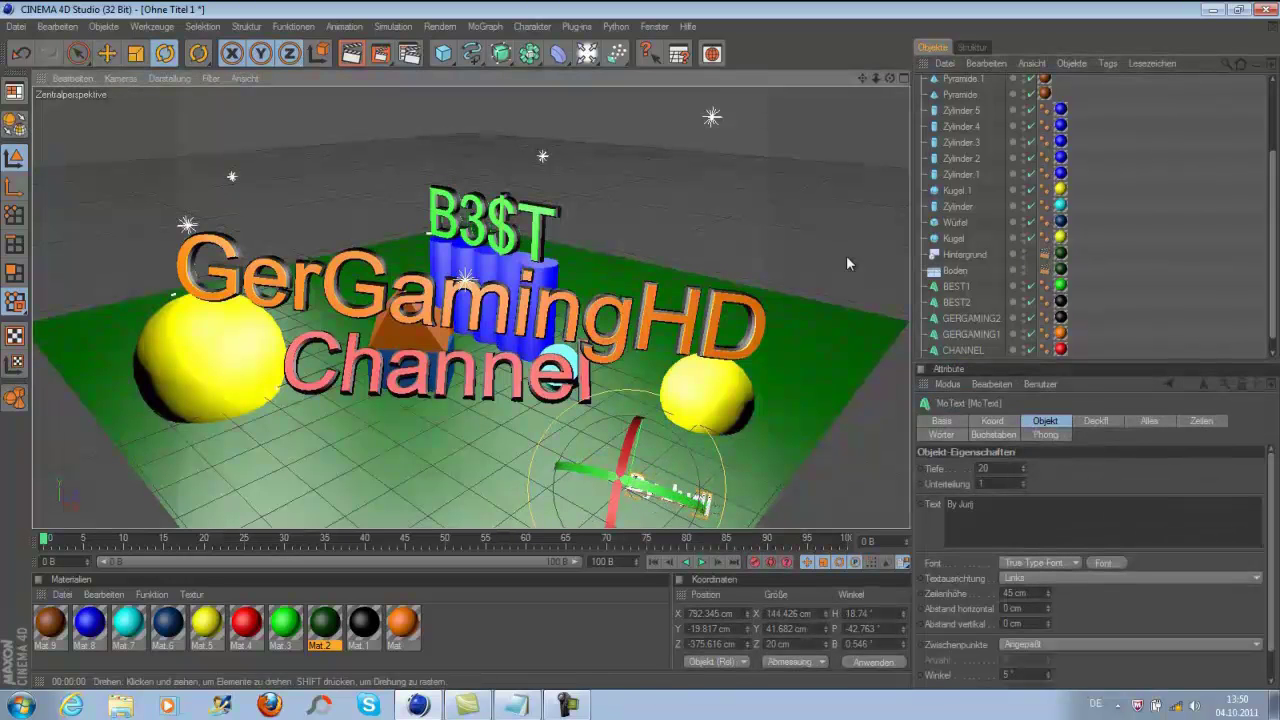
# Reposition the author credit on the floor at the front and preview-render the view
pyautogui.keyDown('alt'); pyautogui.moveTo(709, 505); pyautogui.dragTo(815, 298); pyautogui.keyUp('alt')
pyautogui.press('e')
pyautogui.moveTo(648, 420); pyautogui.dragTo(642, 343)
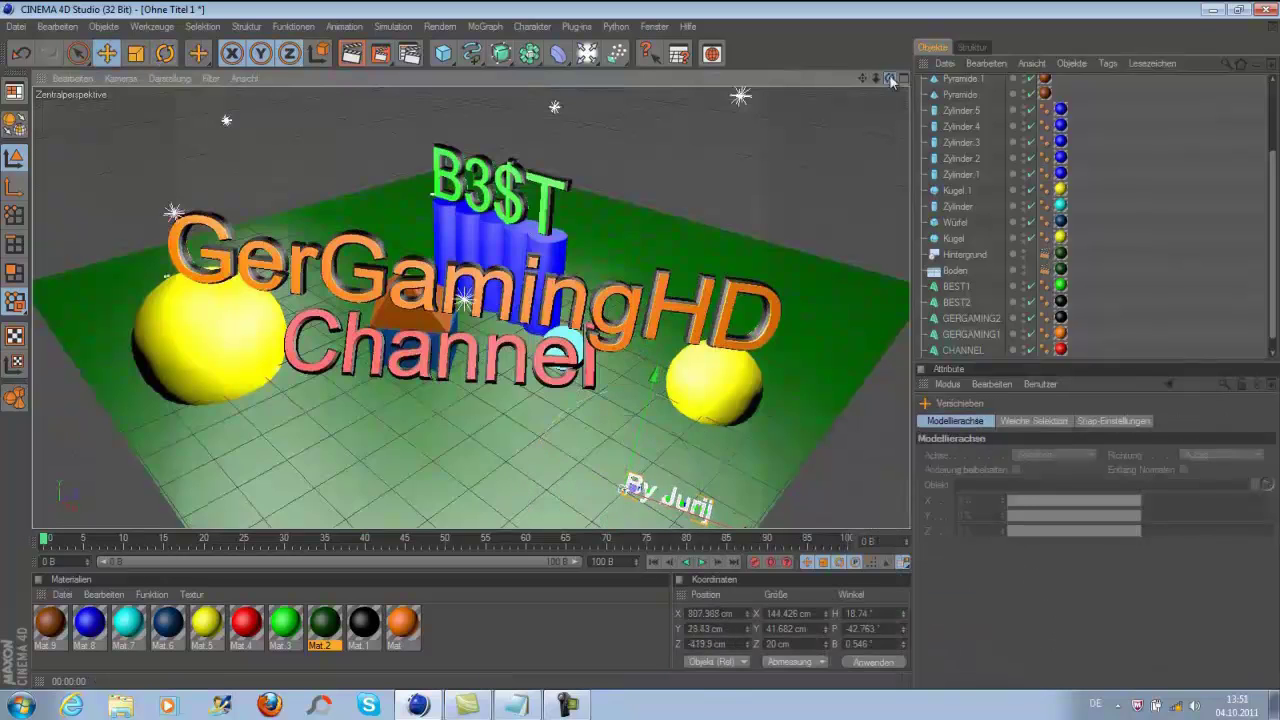
pyautogui.moveTo(889, 64); pyautogui.dragTo(870, 70)
pyautogui.click(1178, 265)
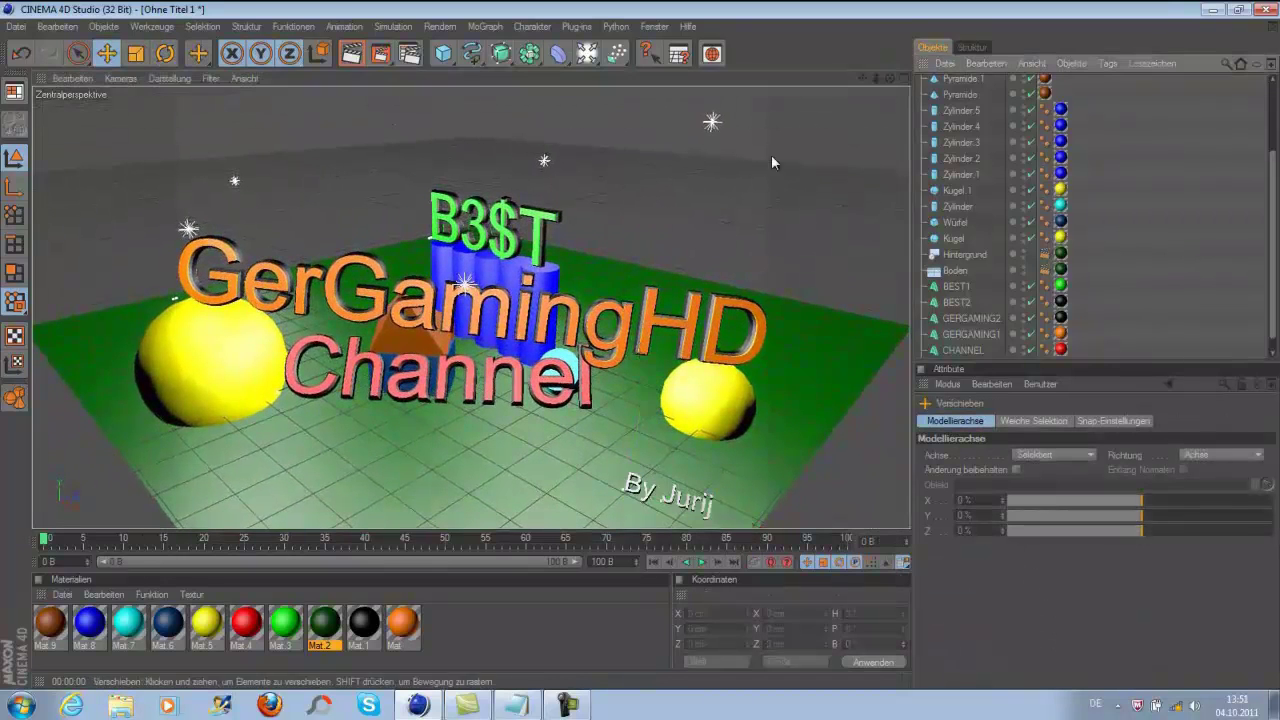
pyautogui.click(351, 53)
# Add the Ambient Occlusion effect in the render settings
pyautogui.click(397, 26)
pyautogui.click(409, 53)
pyautogui.click(133, 287)
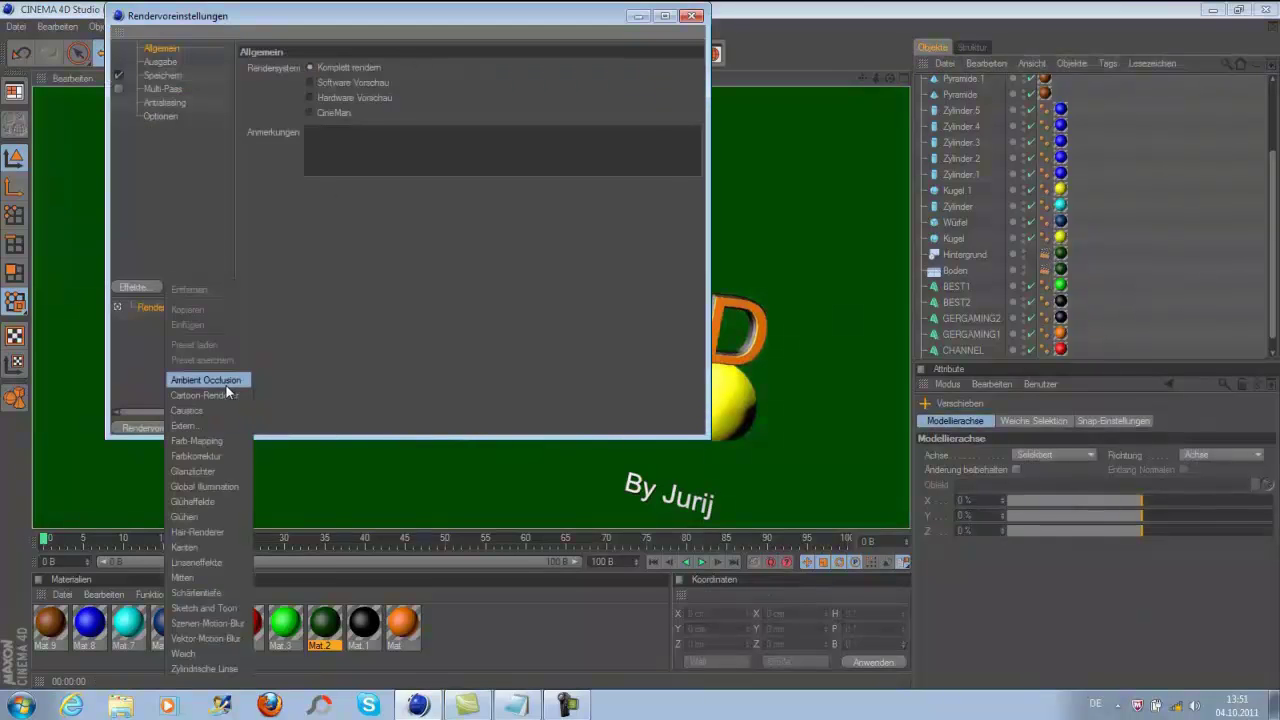
pyautogui.click(225, 384)
# Set the render to save as 'test video' in JPEG format
pyautogui.click(162, 88)
pyautogui.click(162, 75)
pyautogui.click(686, 97)
pyautogui.write('test video')
pyautogui.press('Return')
pyautogui.click(390, 109)
pyautogui.click(380, 188)
# Change the output image height value to 240 and close the render settings
pyautogui.click(160, 61)
pyautogui.doubleClick(360, 99)
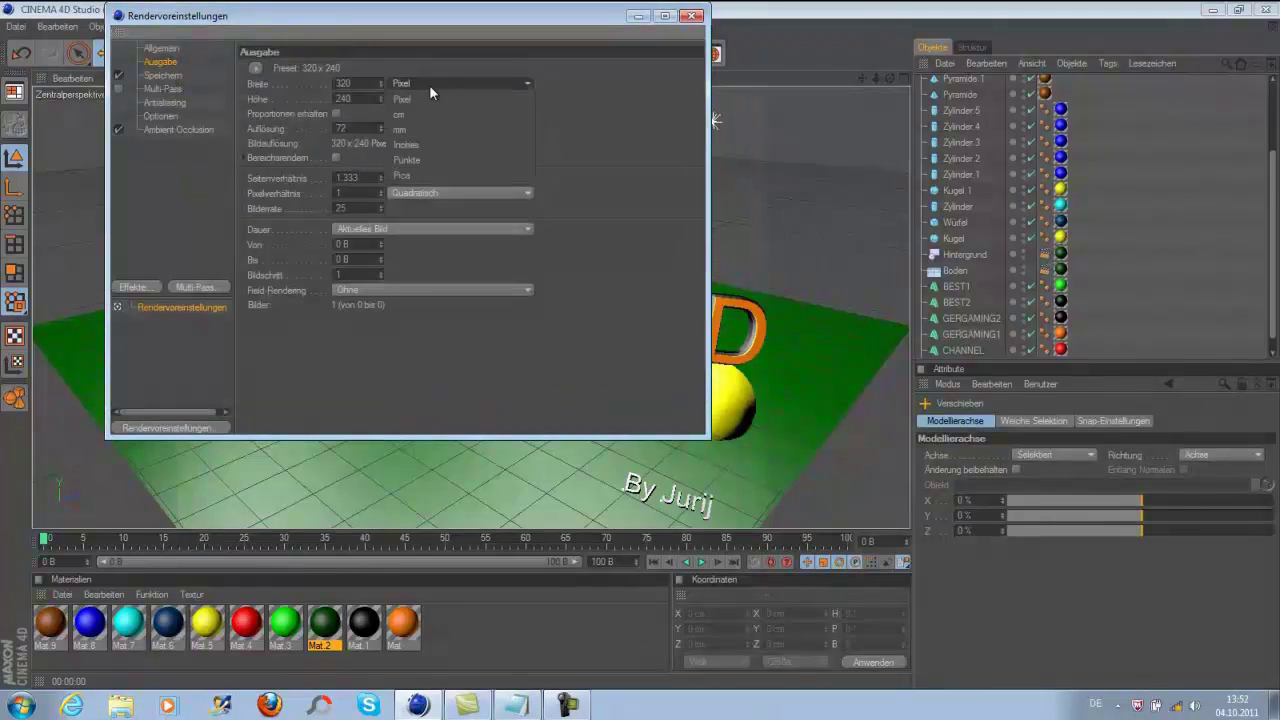
pyautogui.write('240')
pyautogui.press('Return')
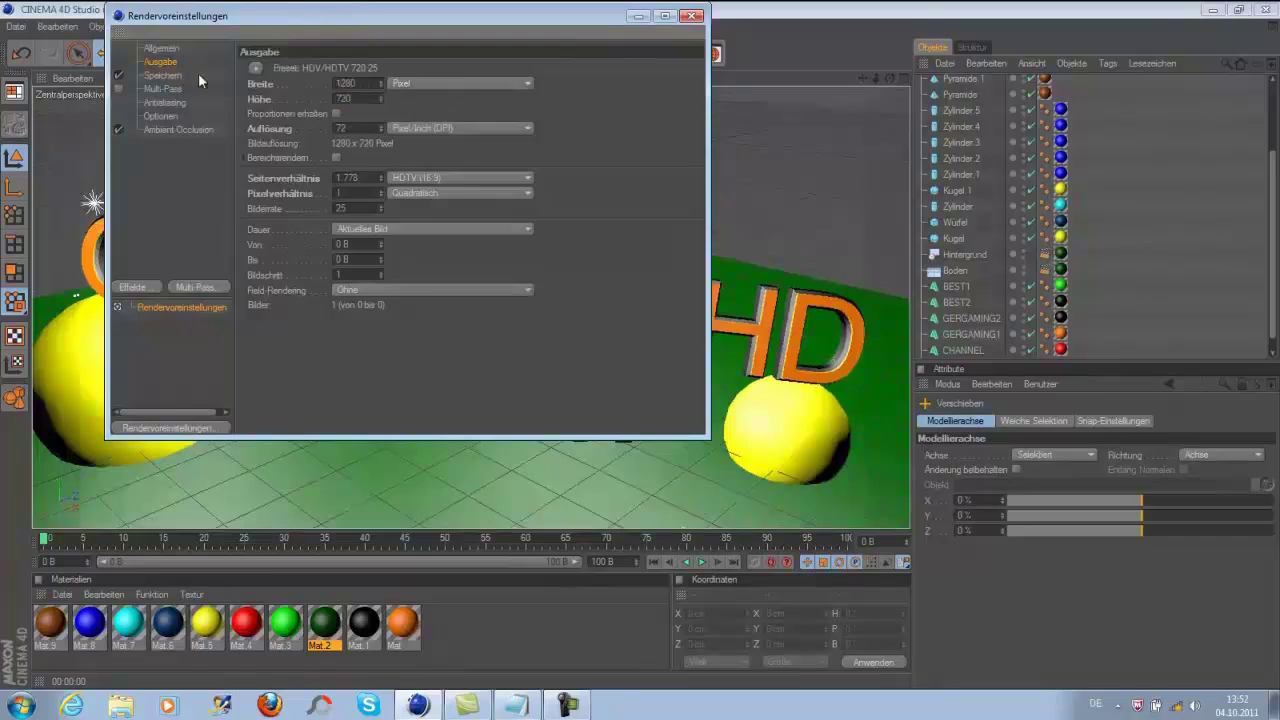
pyautogui.click(692, 16)
# Preview-render the scene and adjust the author credit text's tilt
pyautogui.keyDown('alt'); pyautogui.moveTo(700, 300); pyautogui.dragTo(643, 352); pyautogui.keyUp('alt')
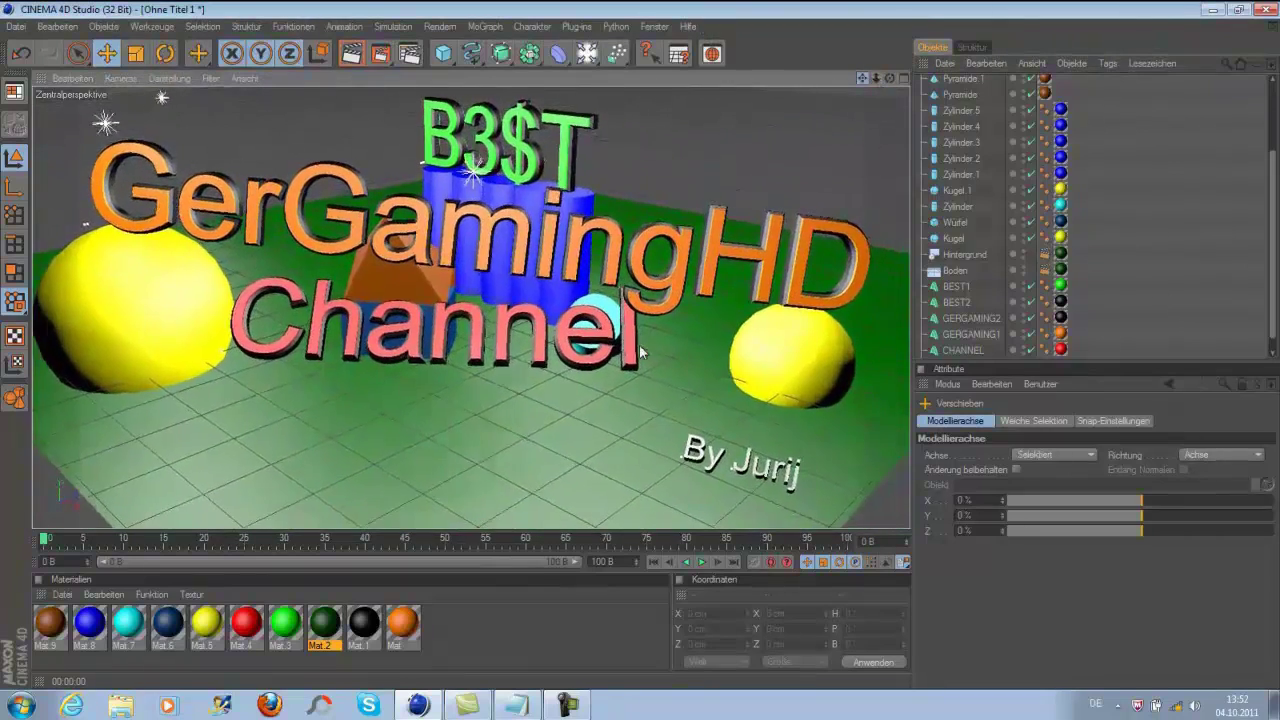
pyautogui.click(352, 54)
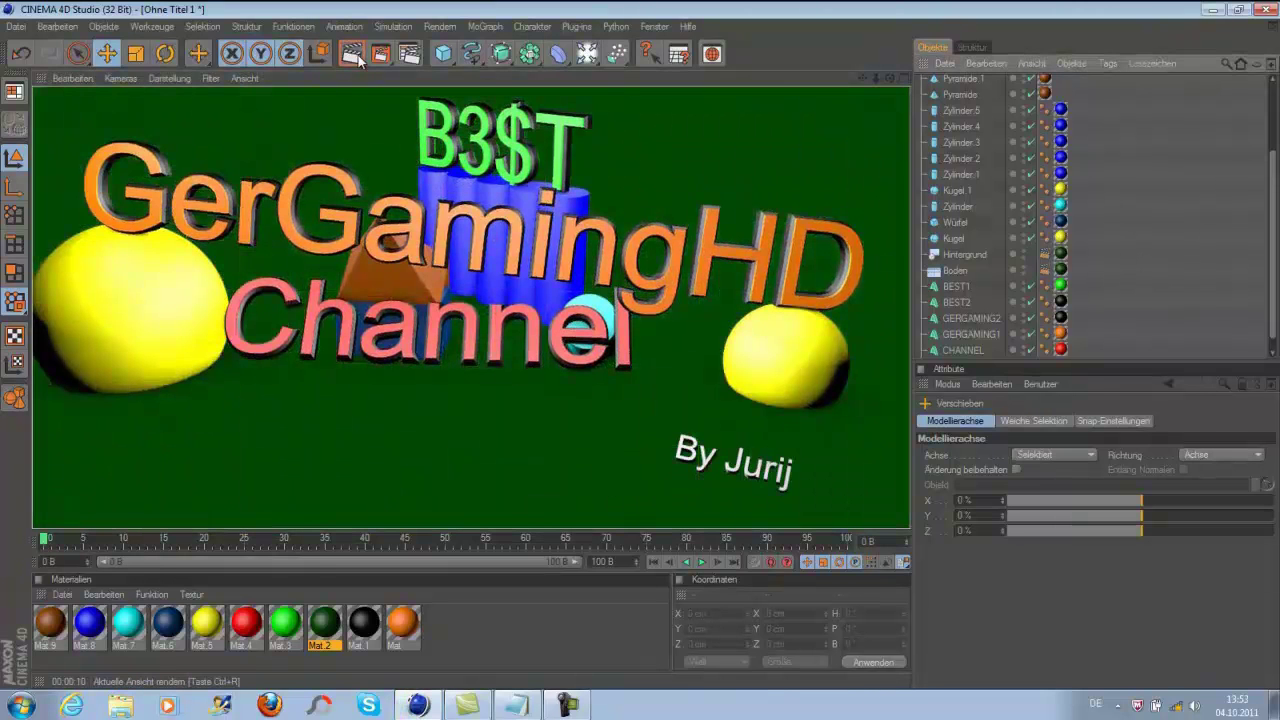
pyautogui.click(735, 462)
pyautogui.press('r')
pyautogui.moveTo(656, 495)
pyautogui.mouseDown()
pyautogui.moveTo(682, 432)
pyautogui.moveTo(690, 445)
pyautogui.mouseUp()
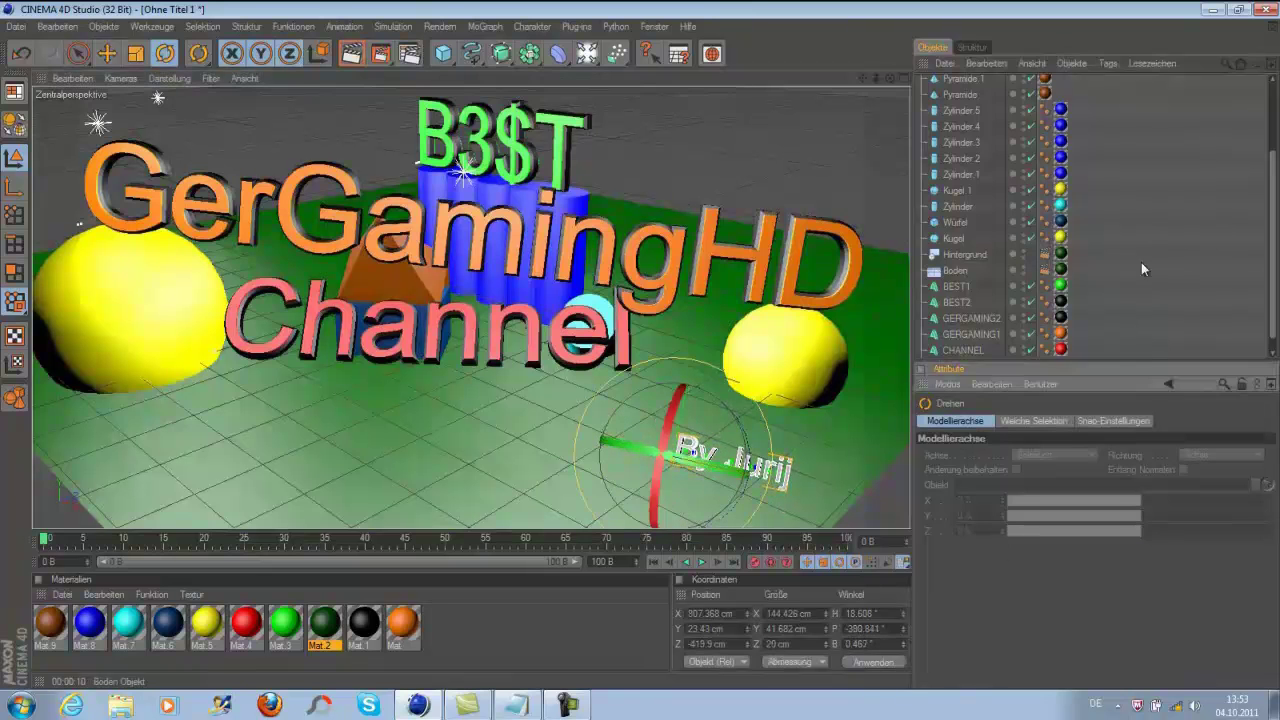
pyautogui.moveTo(606, 440); pyautogui.dragTo(692, 455)
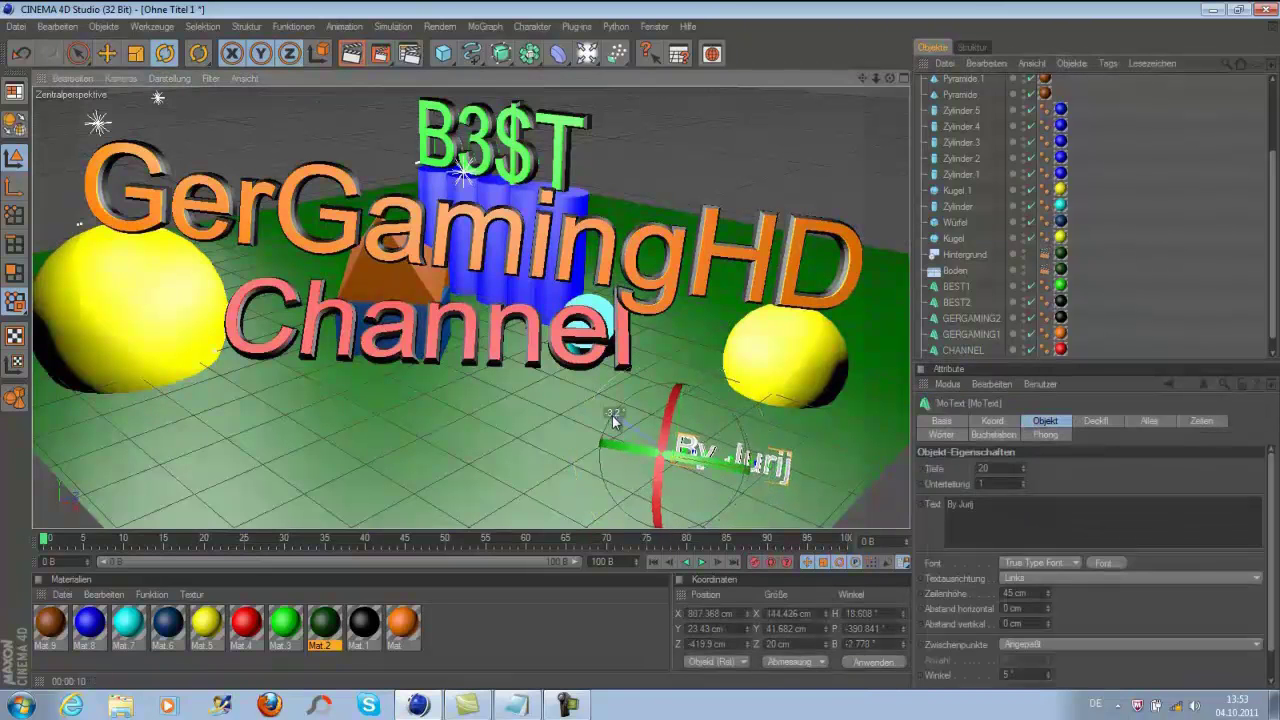
pyautogui.click(692, 455)
# Switch to the move tool and start the final render with Ctrl+R
pyautogui.rightClick(697, 460)
pyautogui.click(768, 644)
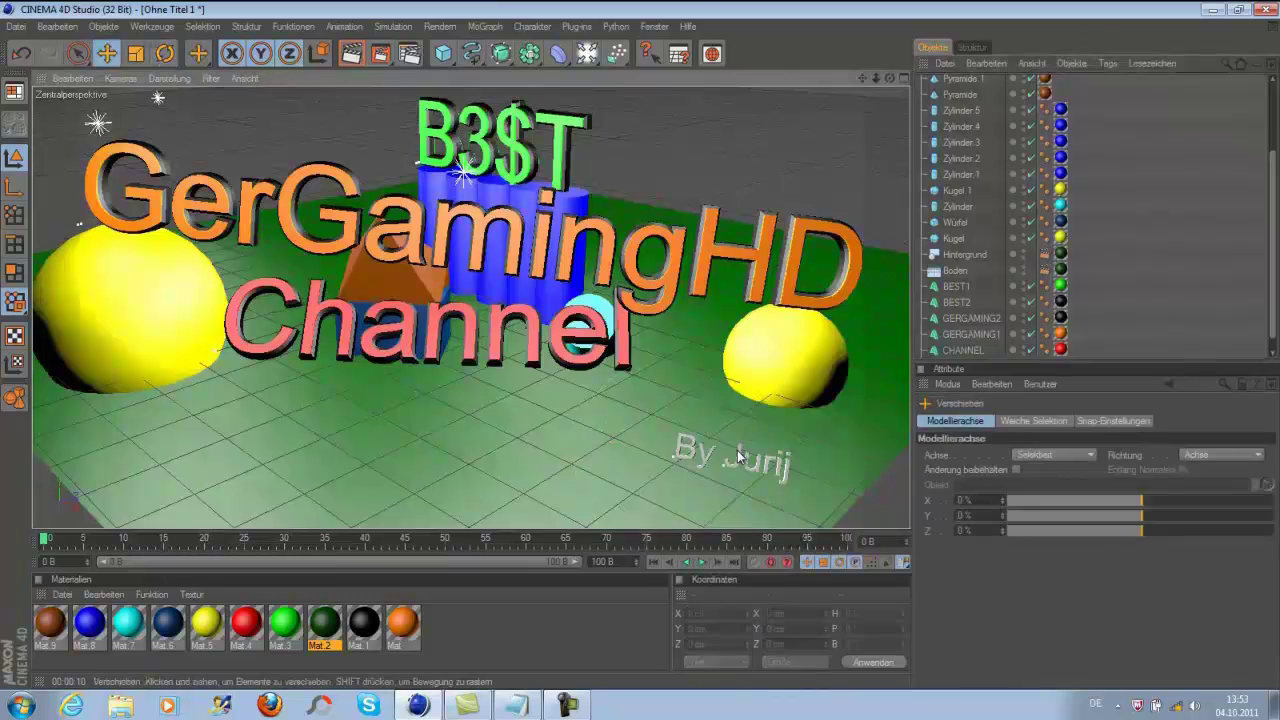
pyautogui.hotkey('ctrl', 'r')
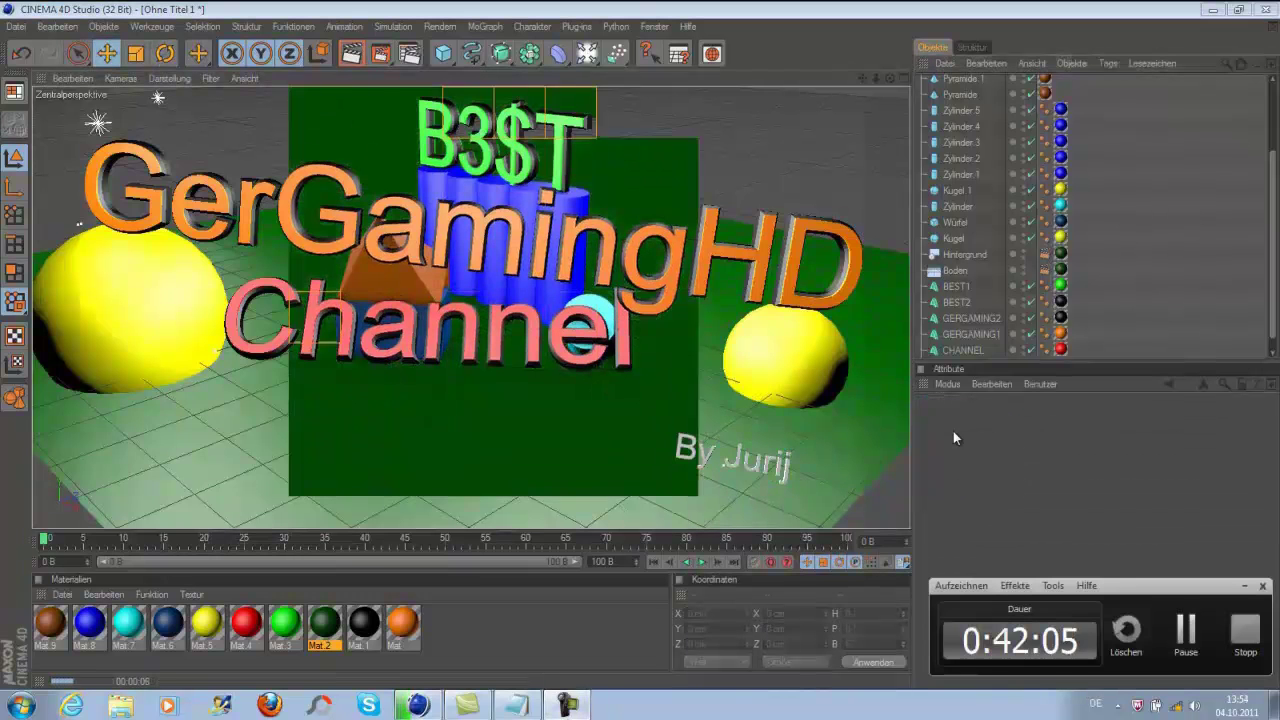
# Save the 1280x720 render as the JPEG 'yt video', overwriting the existing file
pyautogui.hotkey('shift', 'r')
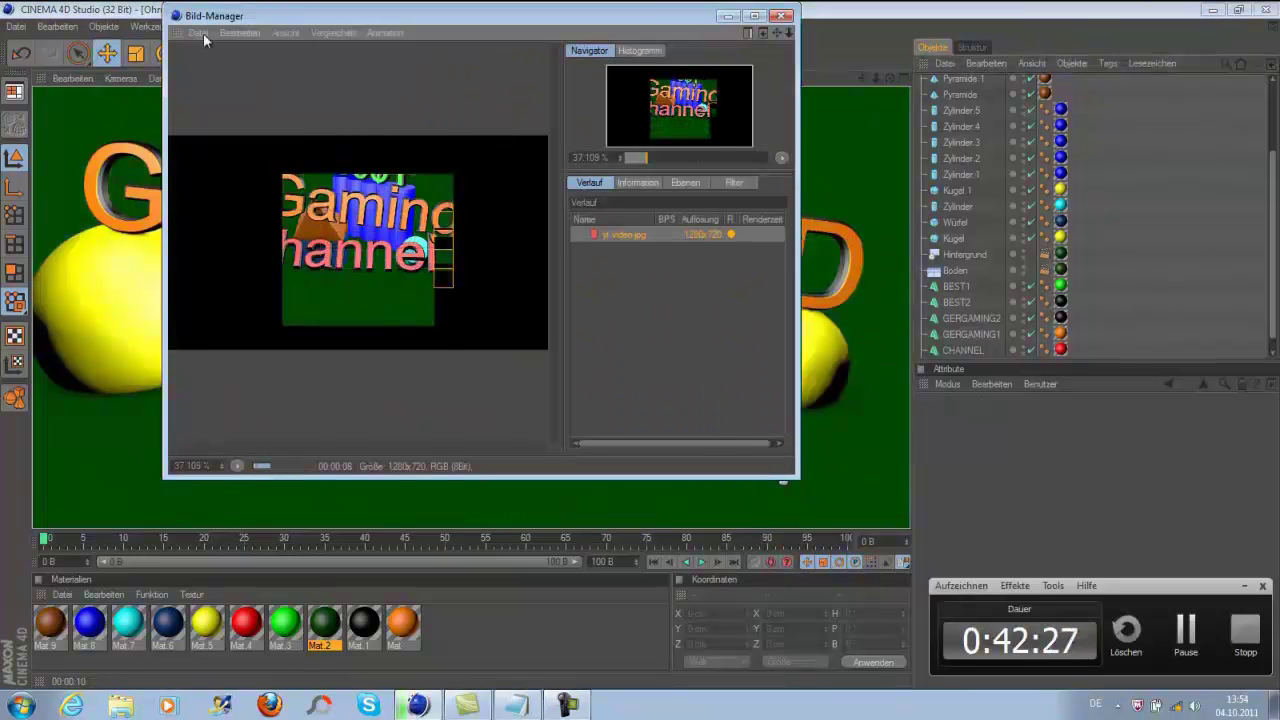
pyautogui.click(203, 33)
pyautogui.click(245, 53)
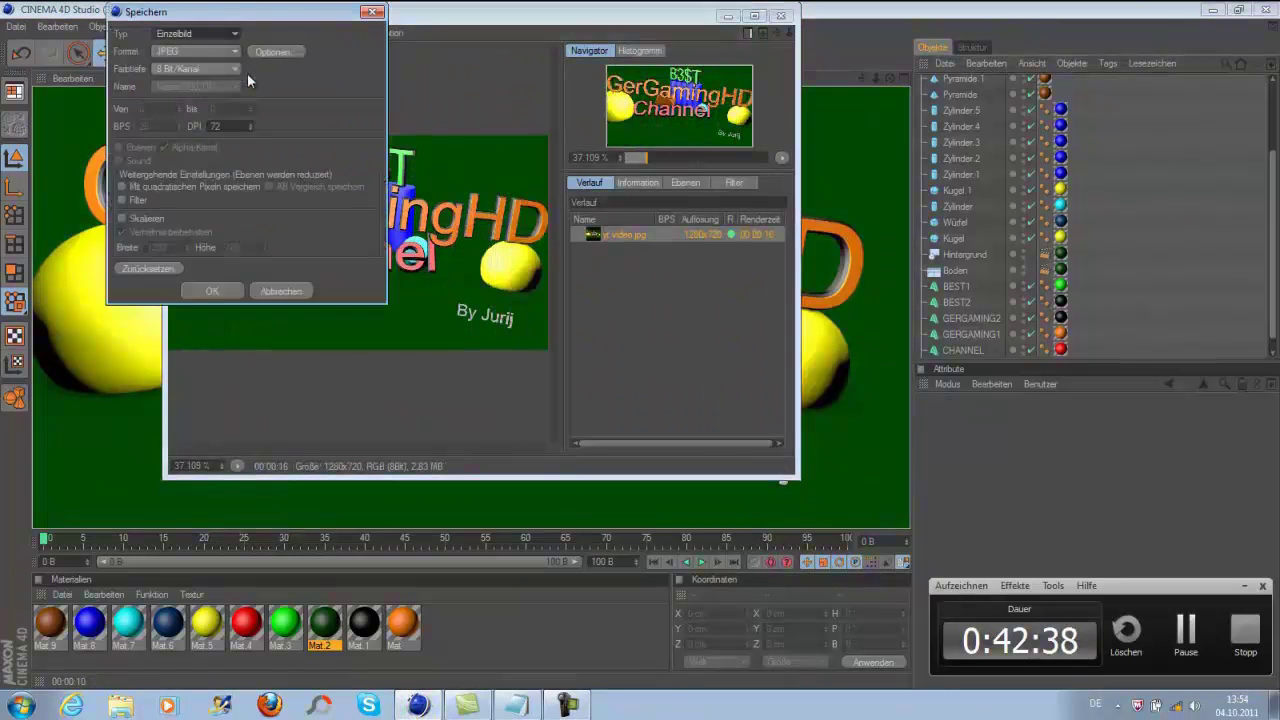
pyautogui.click(215, 286)
pyautogui.click(670, 382)
pyautogui.click(684, 358)
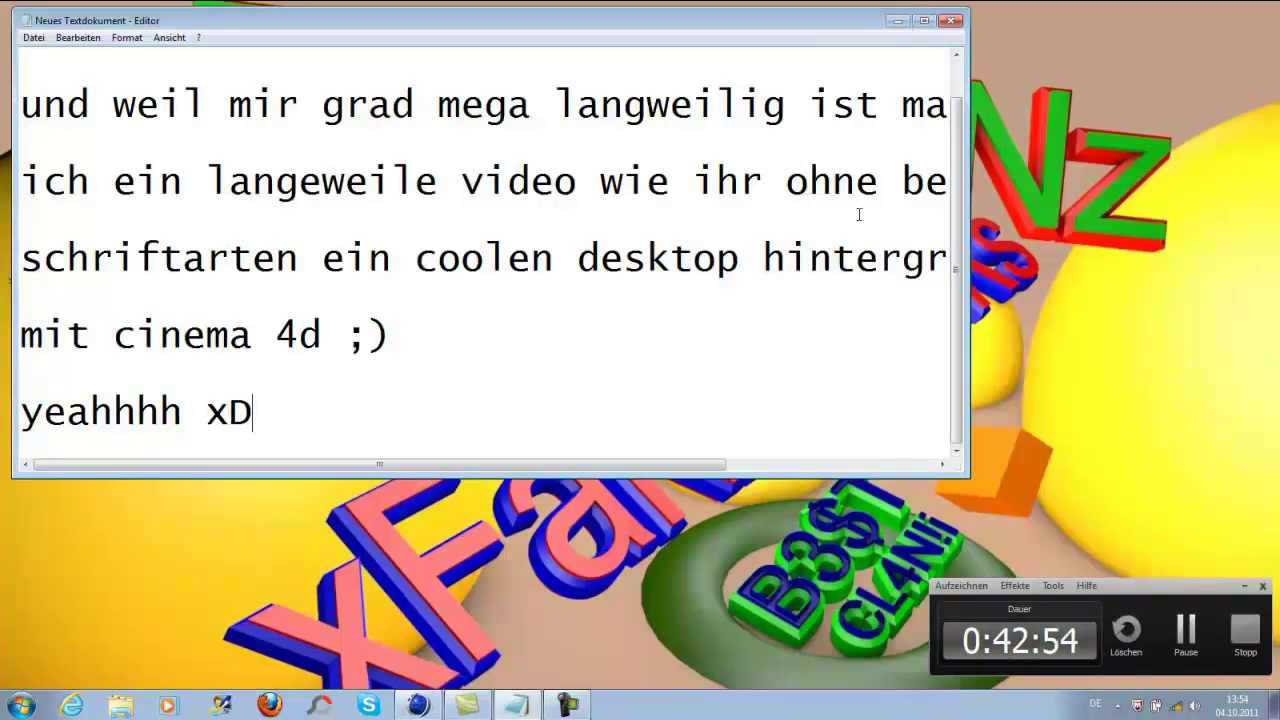
# Add the line 'schon 43 minuten O.O' beneath 'yeahhhh xD' in the note
pyautogui.press('Return')
pyautogui.write('schon 43')
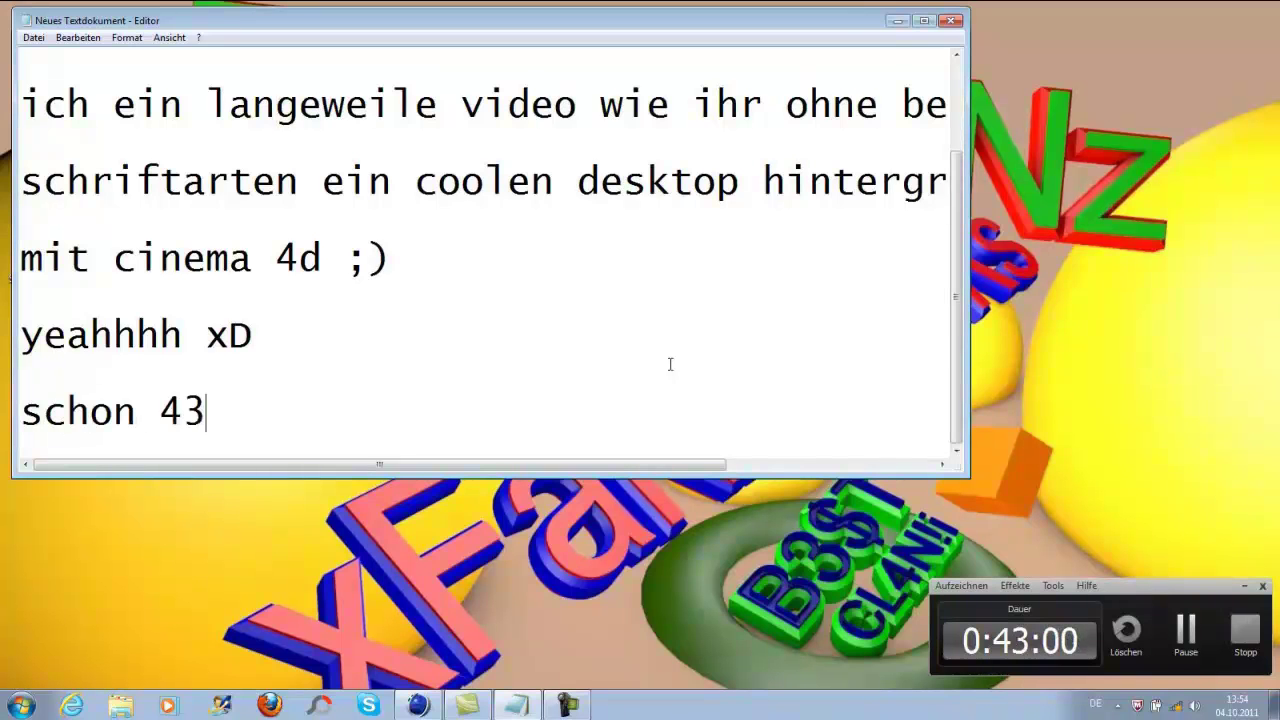
pyautogui.write('minuten O-')
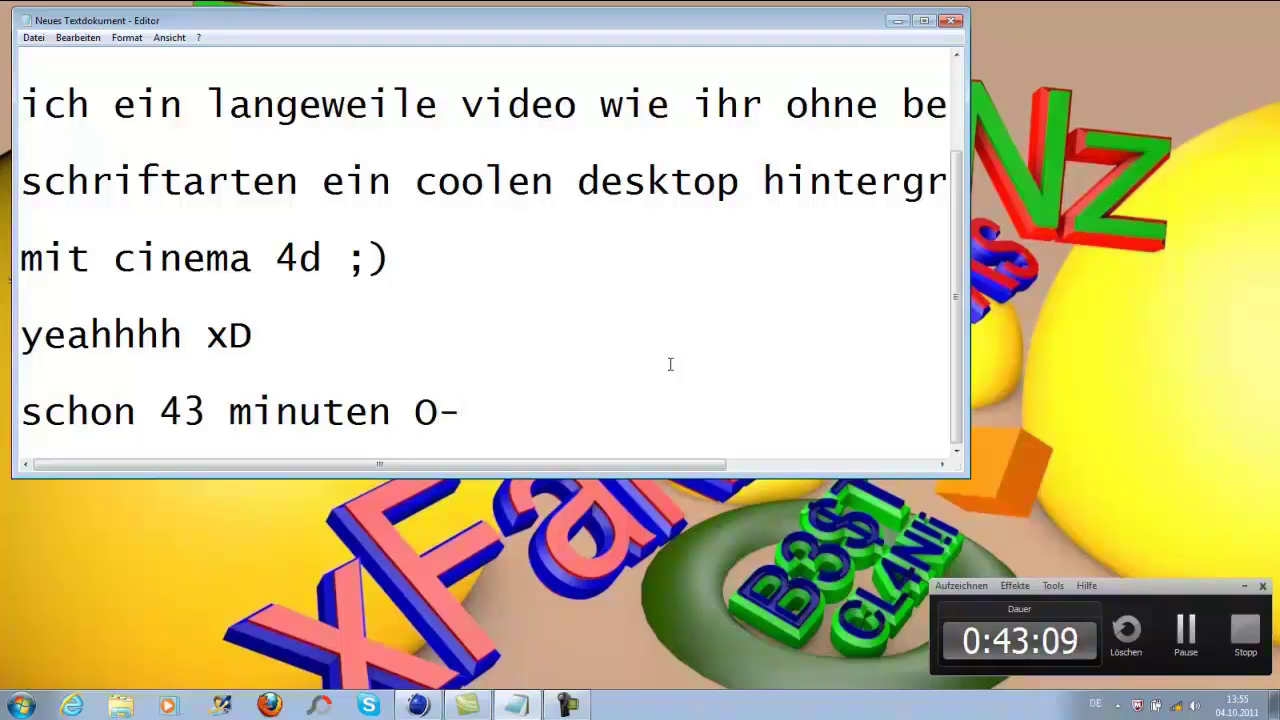
pyautogui.press('BackSpace')
pyautogui.write('.O')
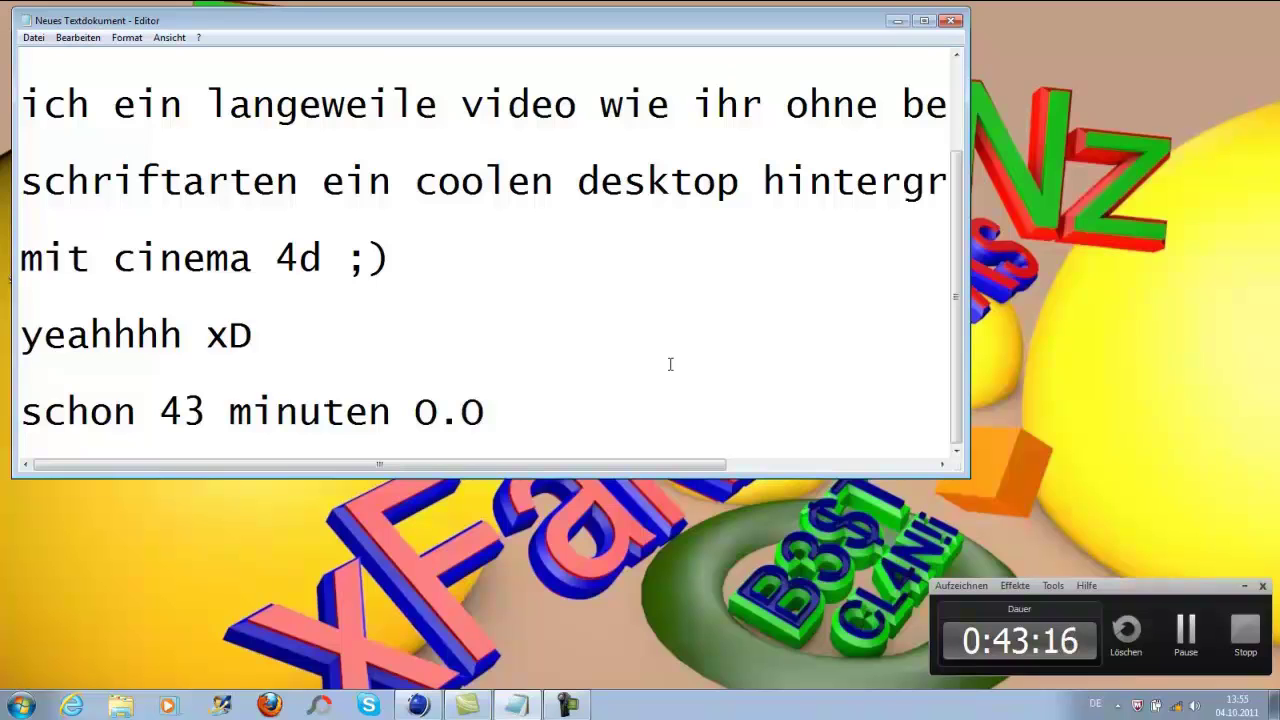
# Make the 'yt video' render the desktop wallpaper via Windows Live Fotogalerie, then close the viewer
pyautogui.click(898, 22)
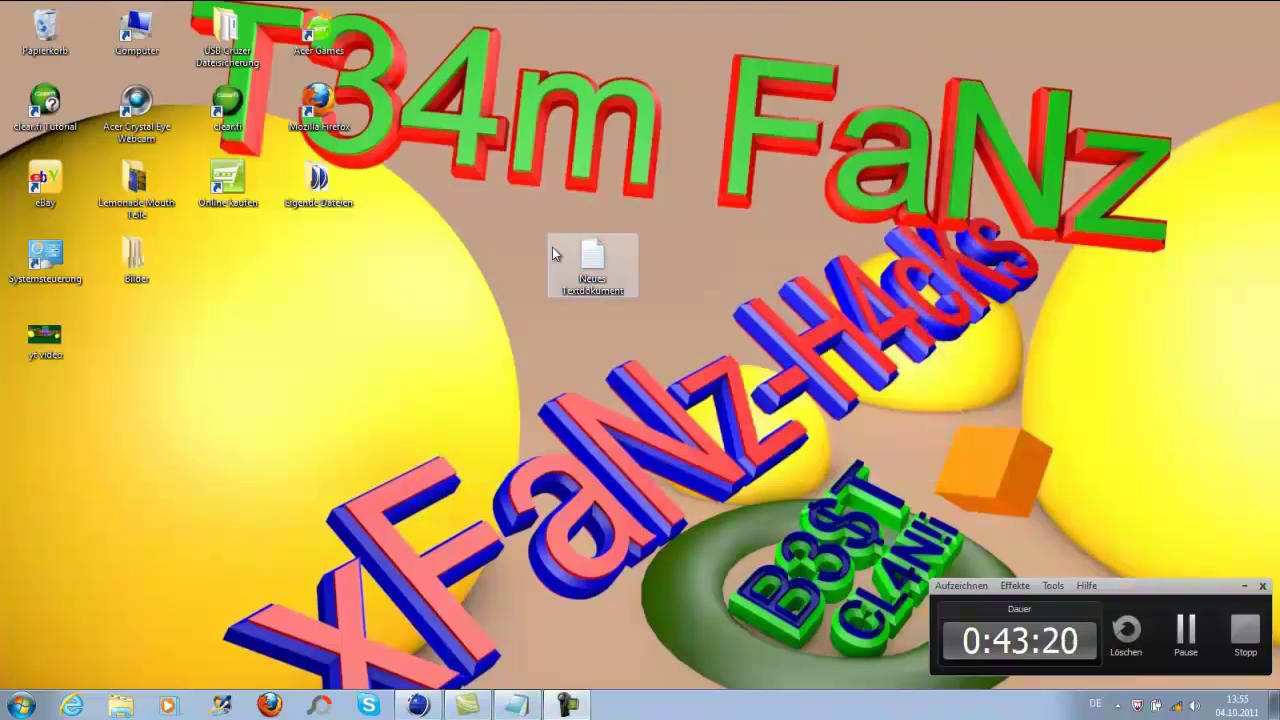
pyautogui.rightClick(42, 340)
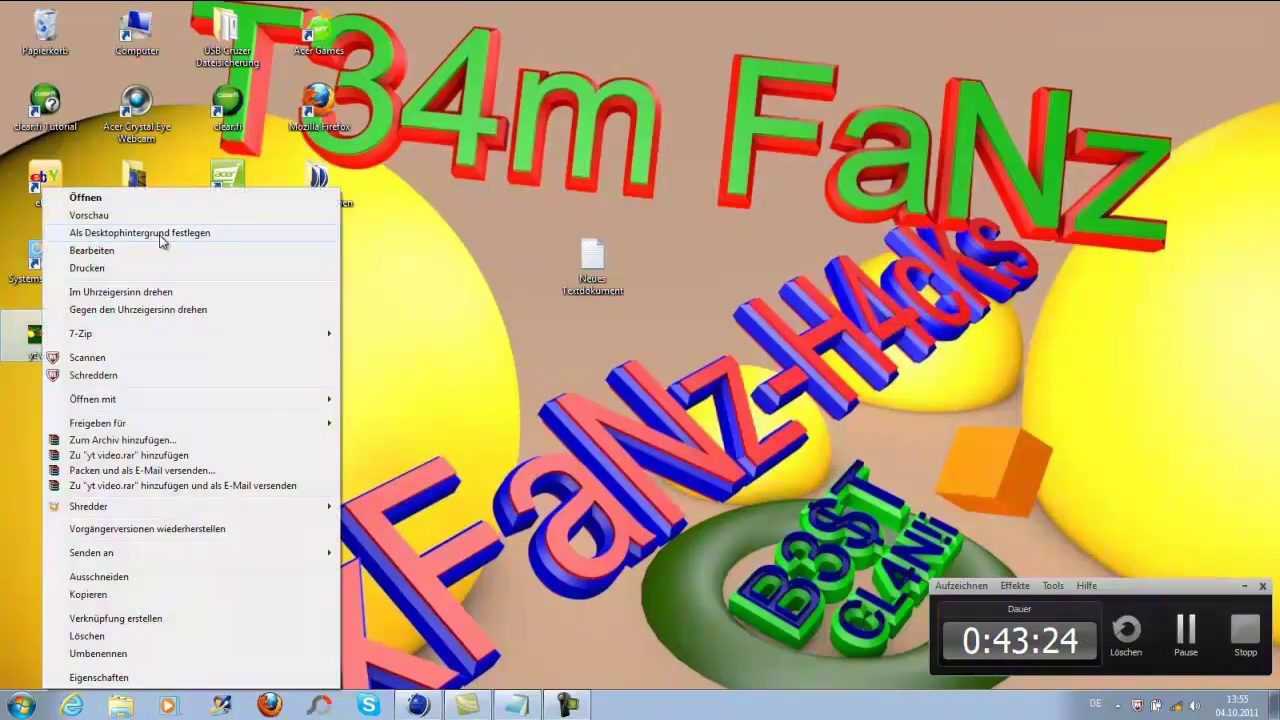
pyautogui.click(160, 236)
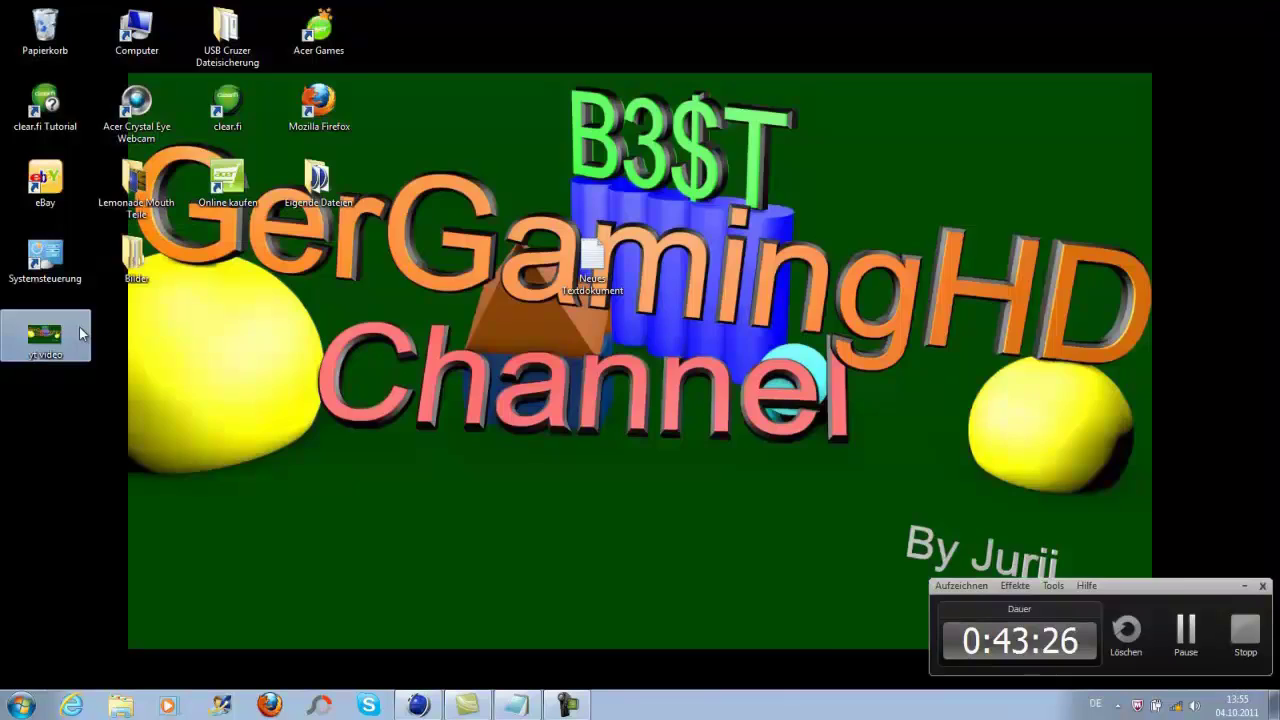
pyautogui.doubleClick(82, 333)
pyautogui.rightClick(424, 282)
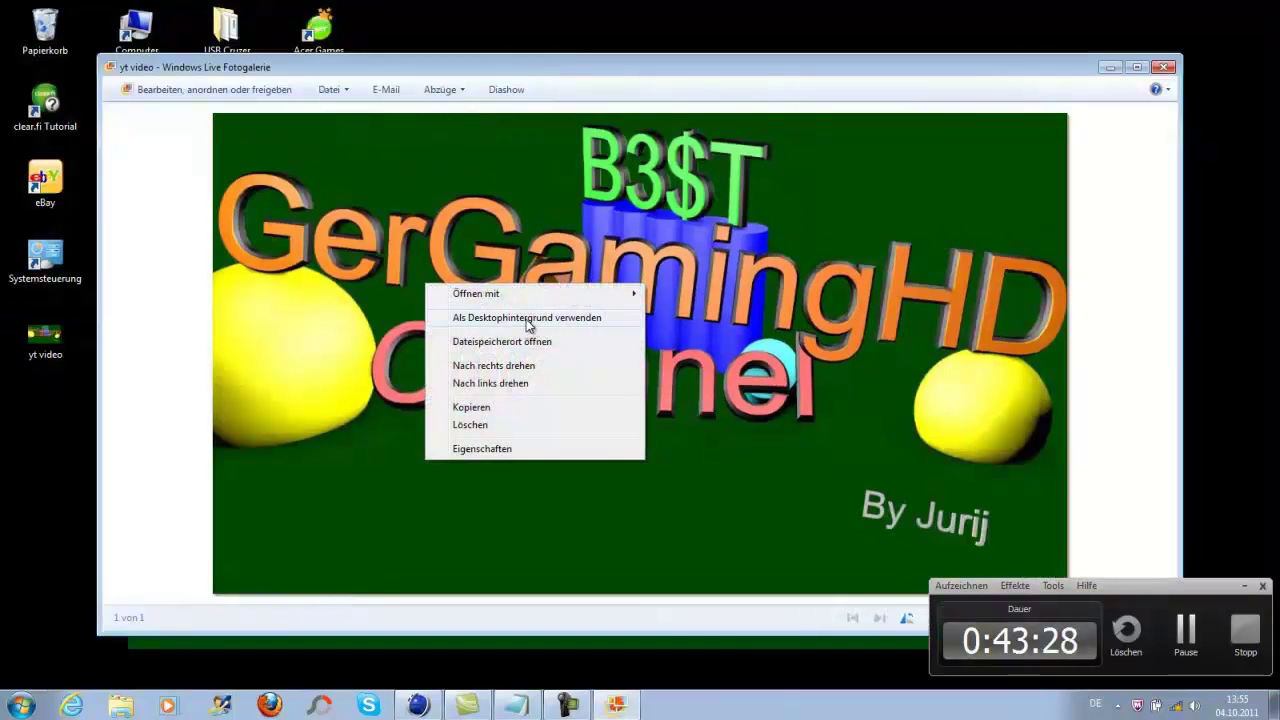
pyautogui.click(527, 319)
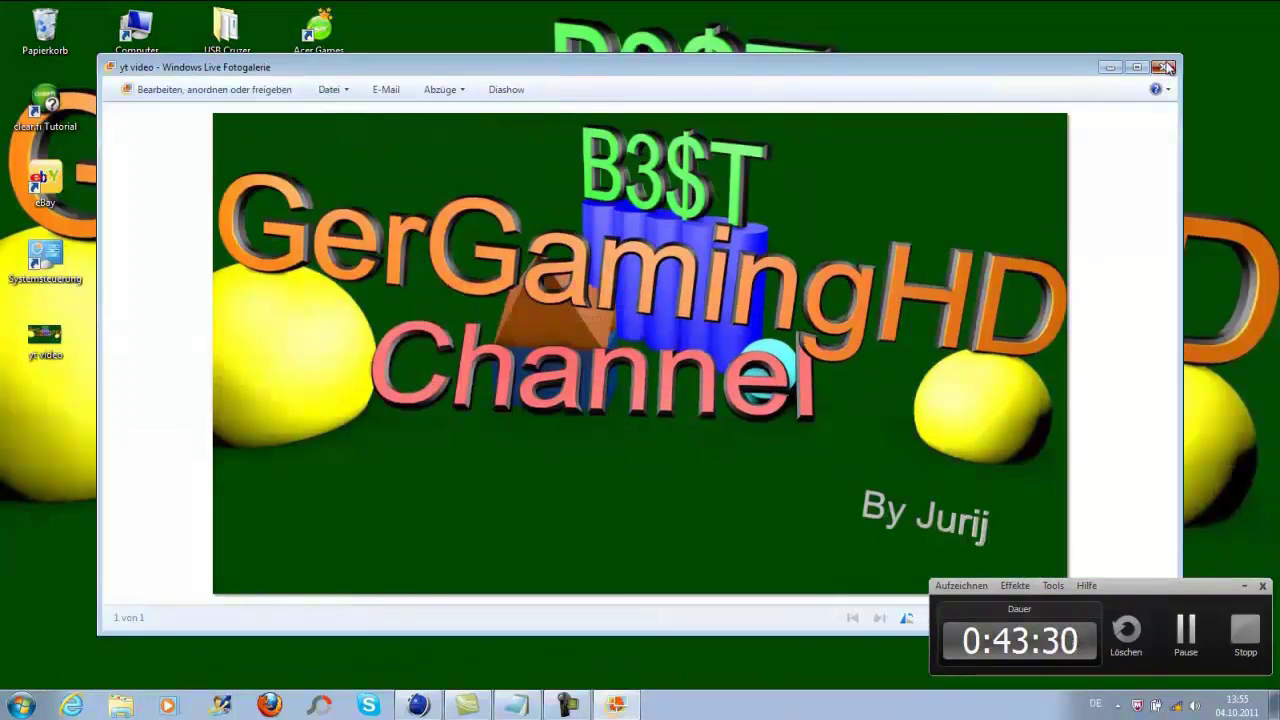
pyautogui.click(1167, 66)
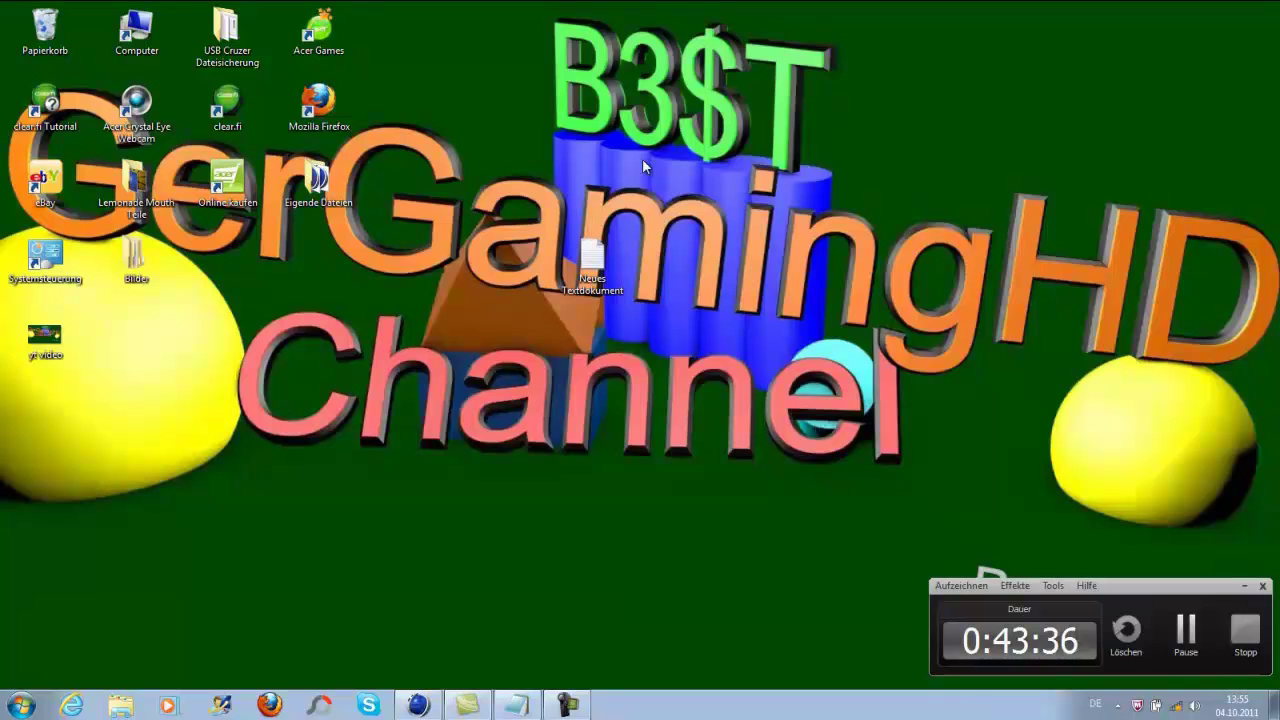
pyautogui.moveTo(467, 705)
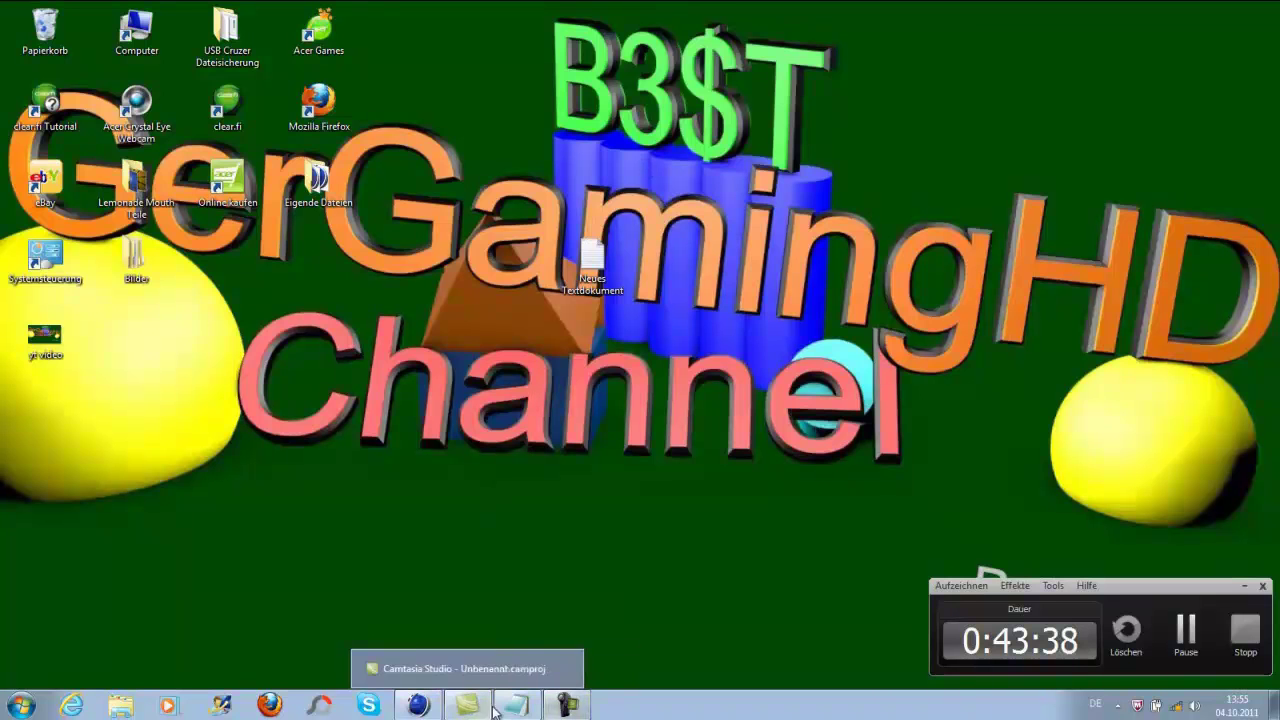
# Add lines saying the scene was simply made, without special extras or fonts, in under 45 minutes
pyautogui.click(515, 706)
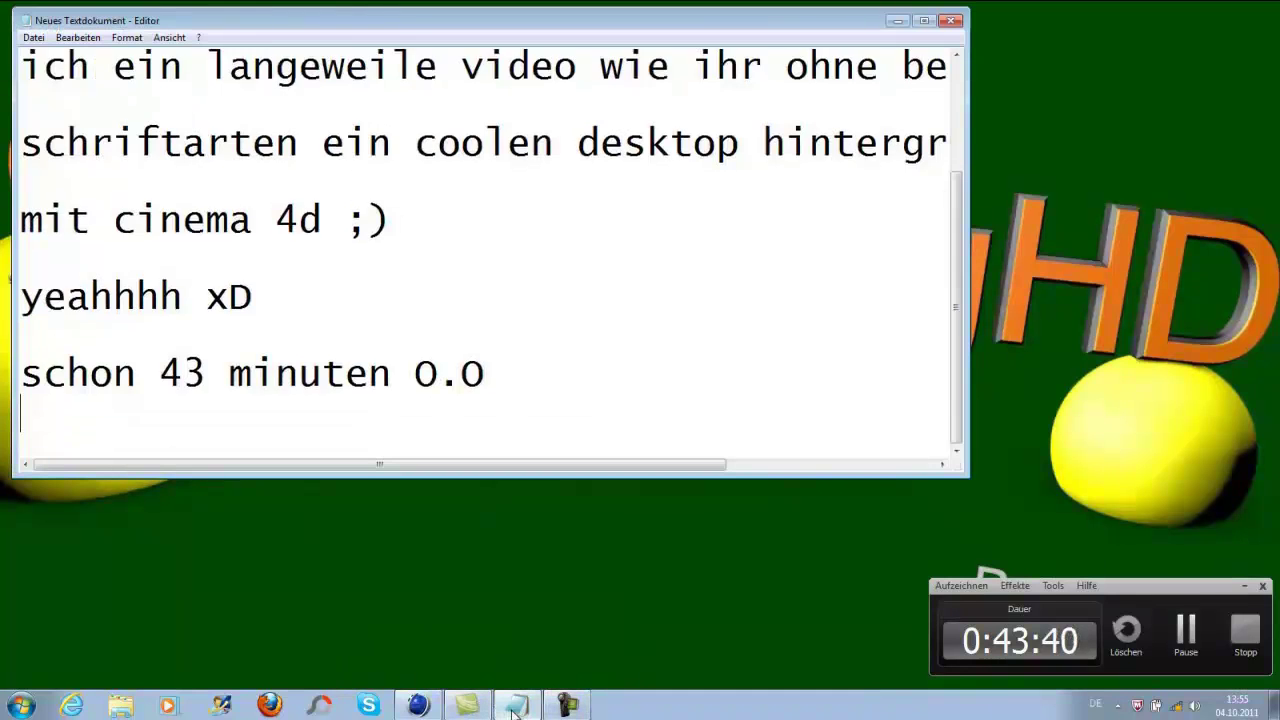
pyautogui.press('Return')
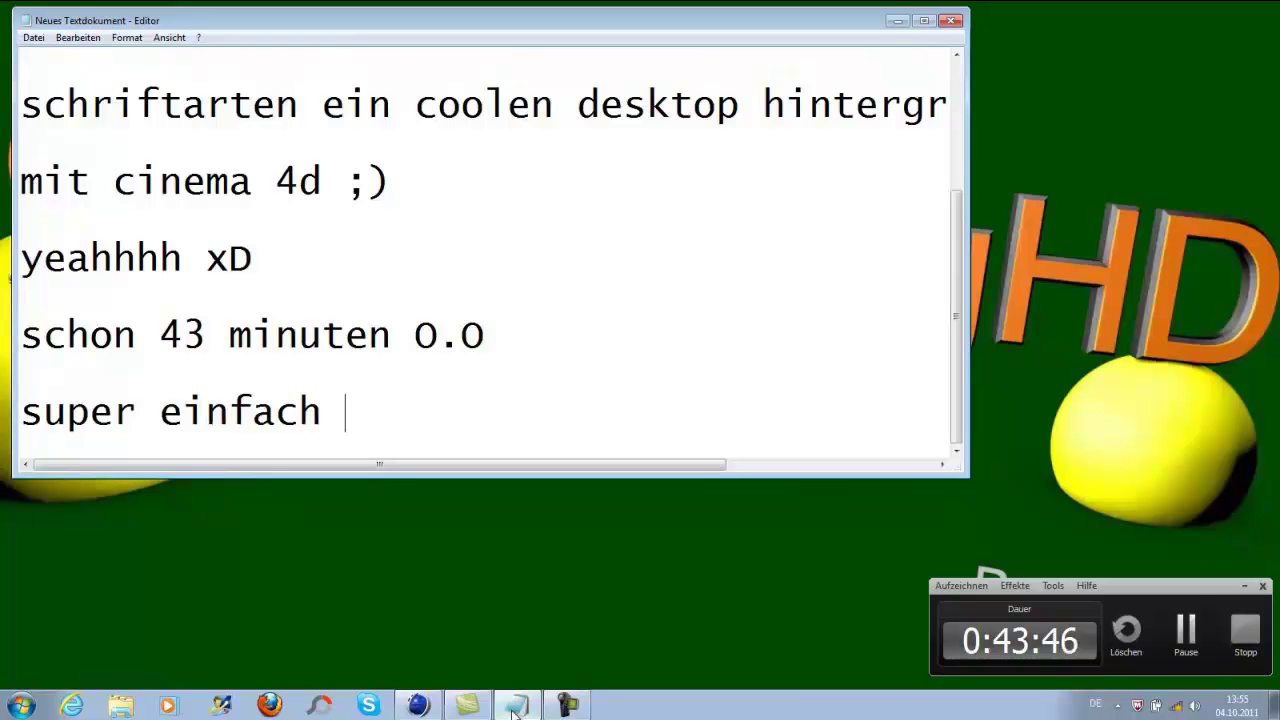
pyautogui.write('gemacht ohne')
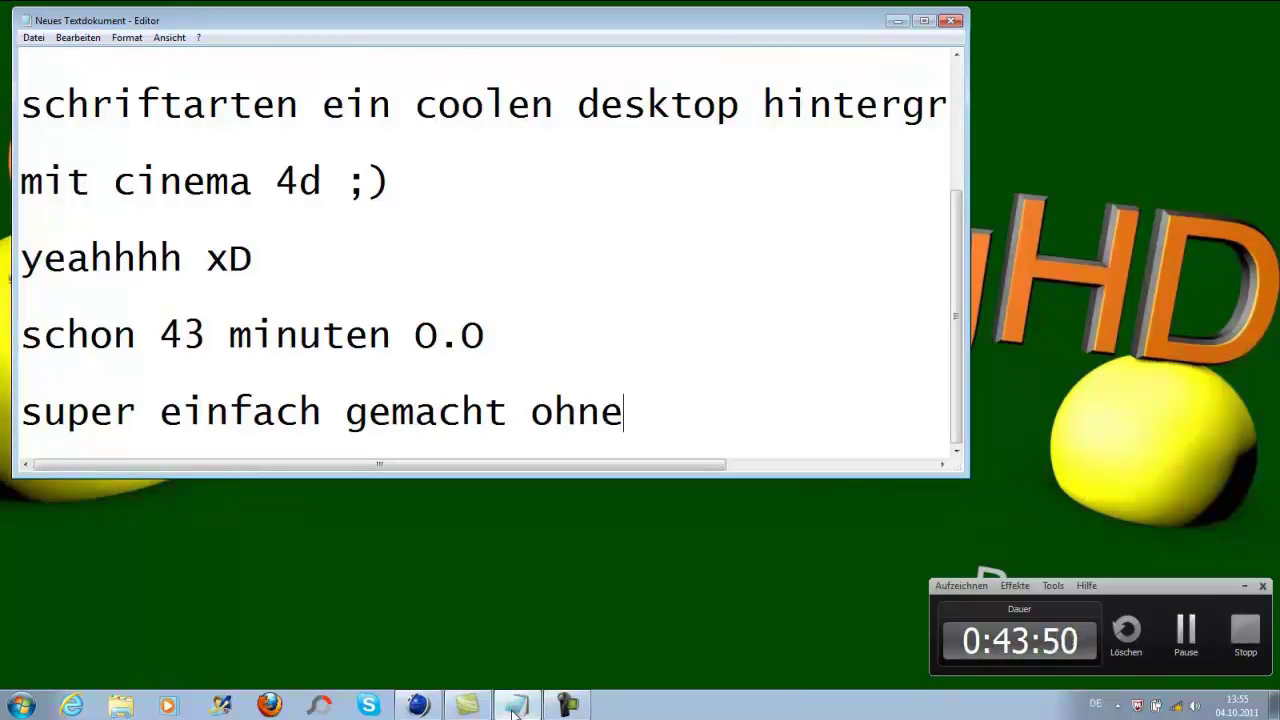
pyautogui.press('Return')
pyautogui.write('bes')
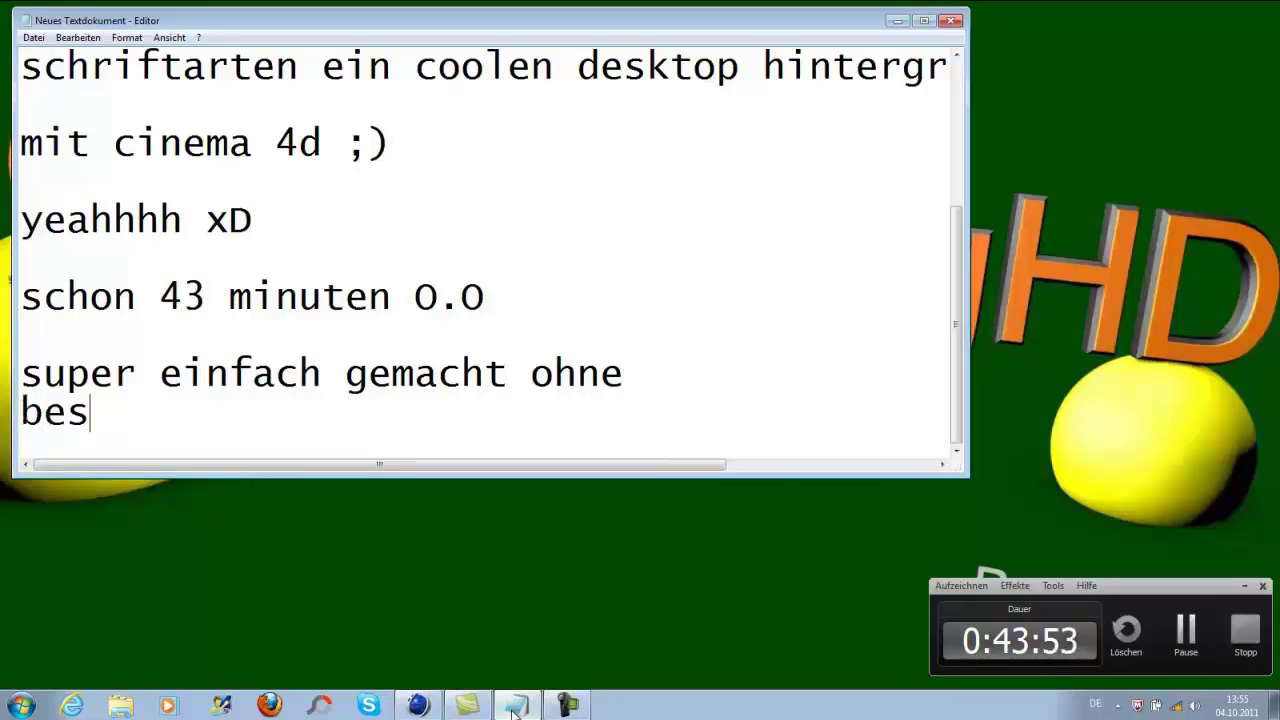
pyautogui.write('ondere')
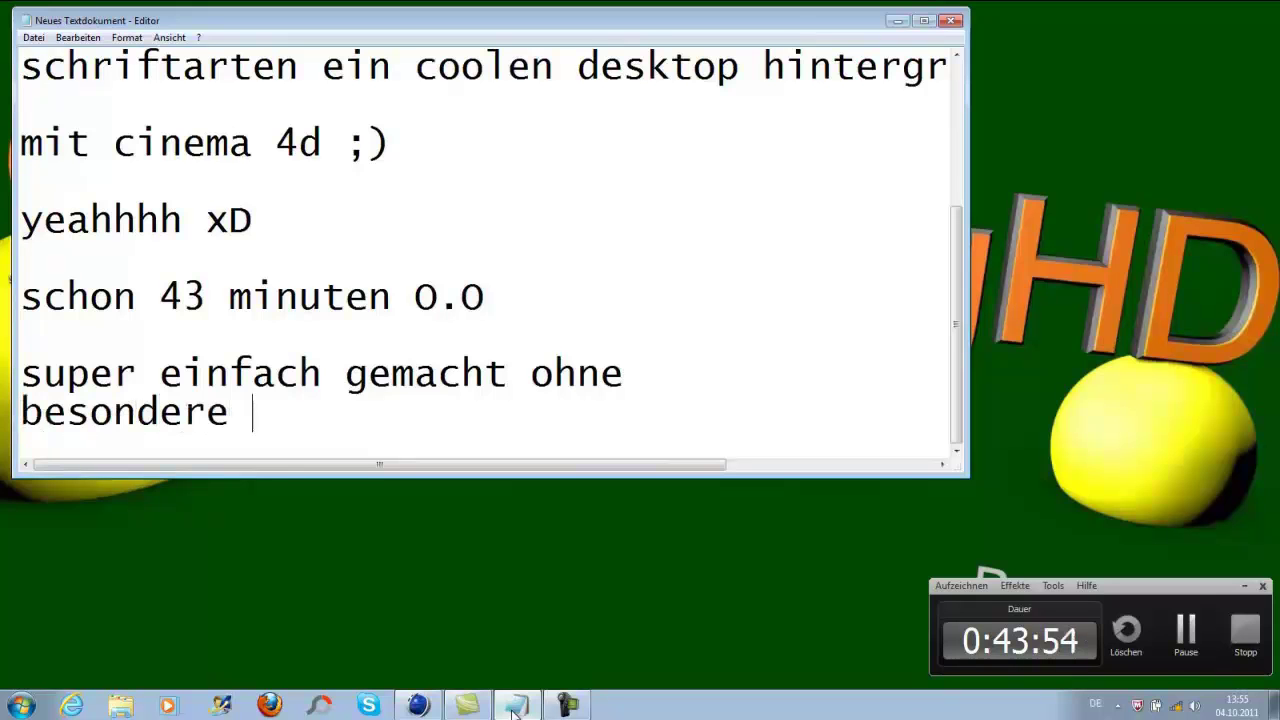
pyautogui.write(' extras s')
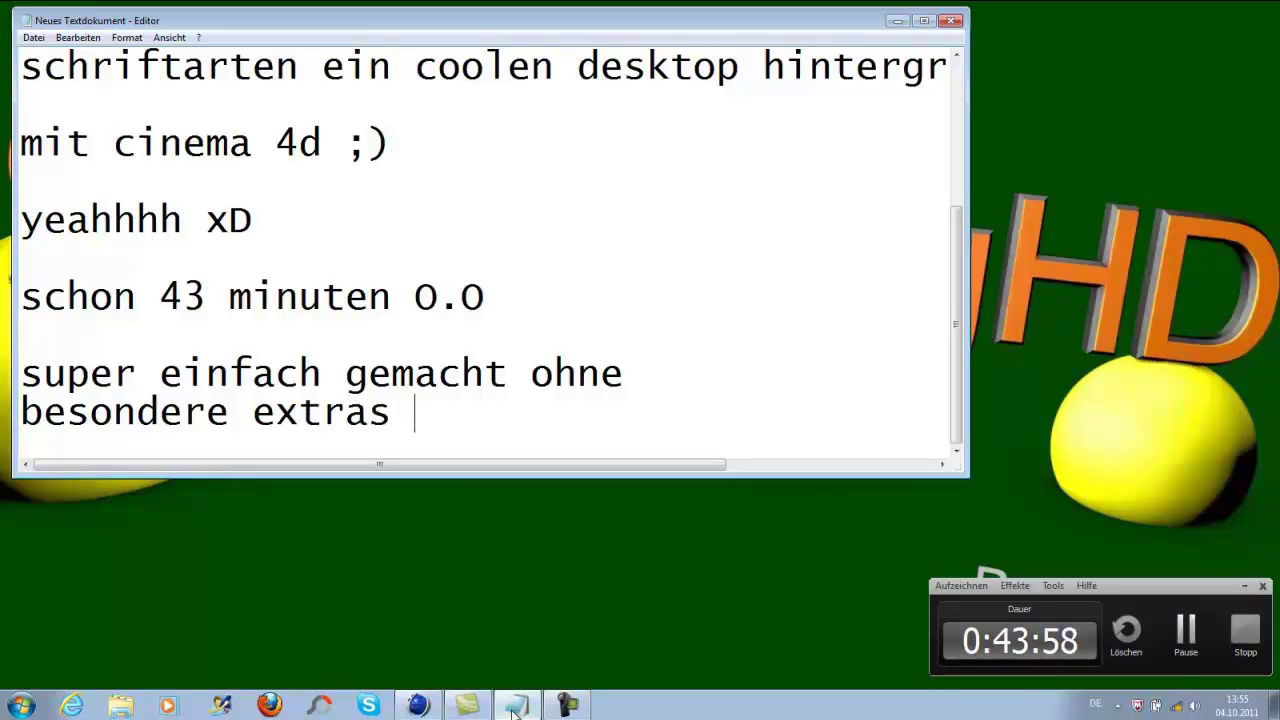
pyautogui.write('chri')
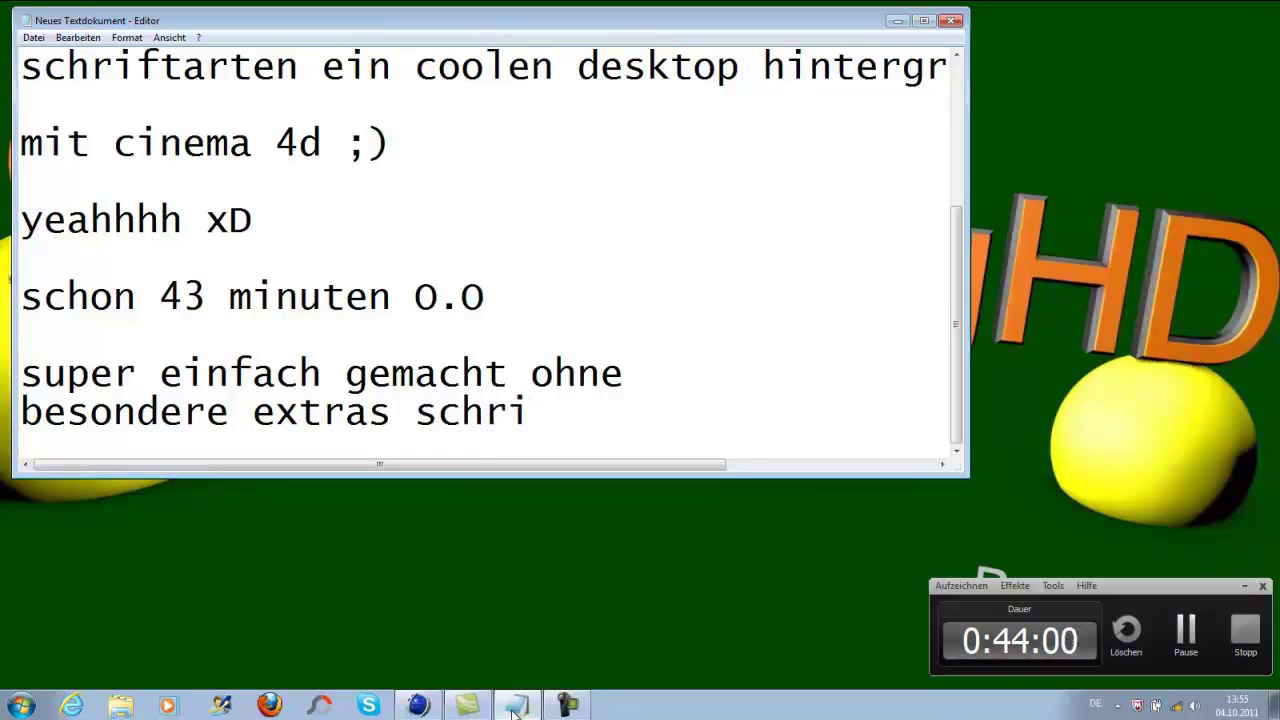
pyautogui.write('ftarten usw.')
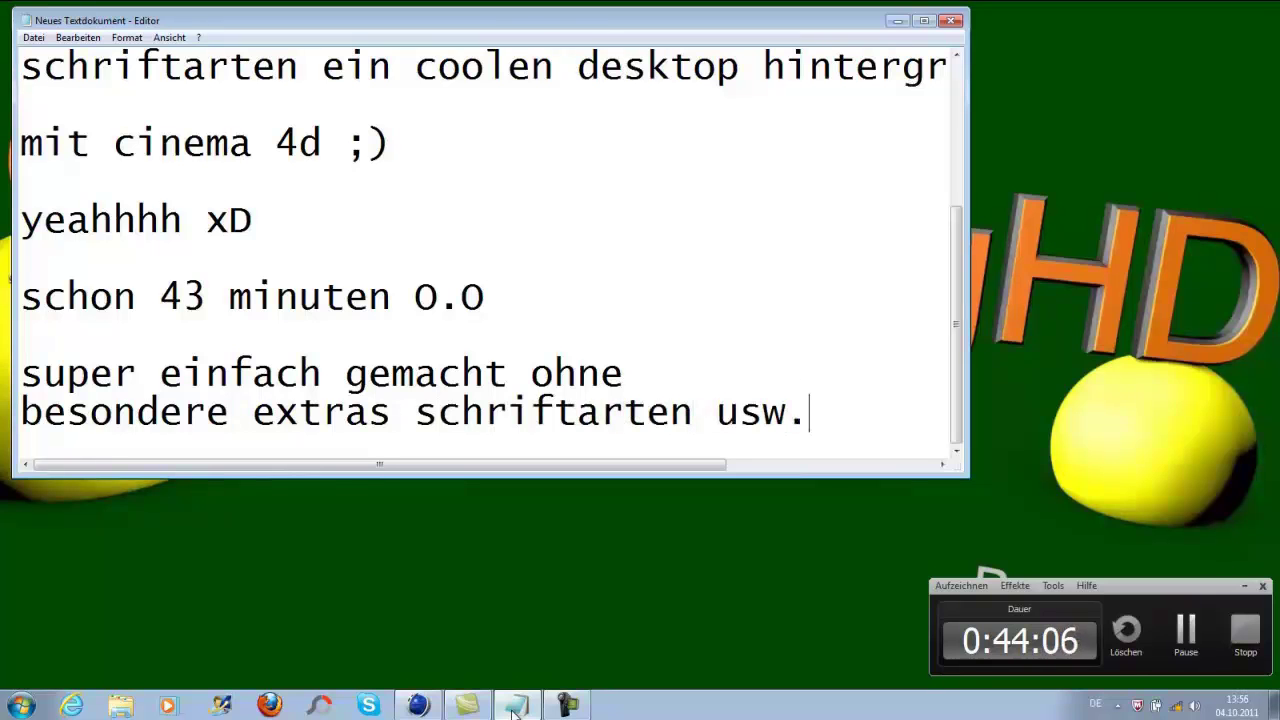
pyautogui.press('Return')
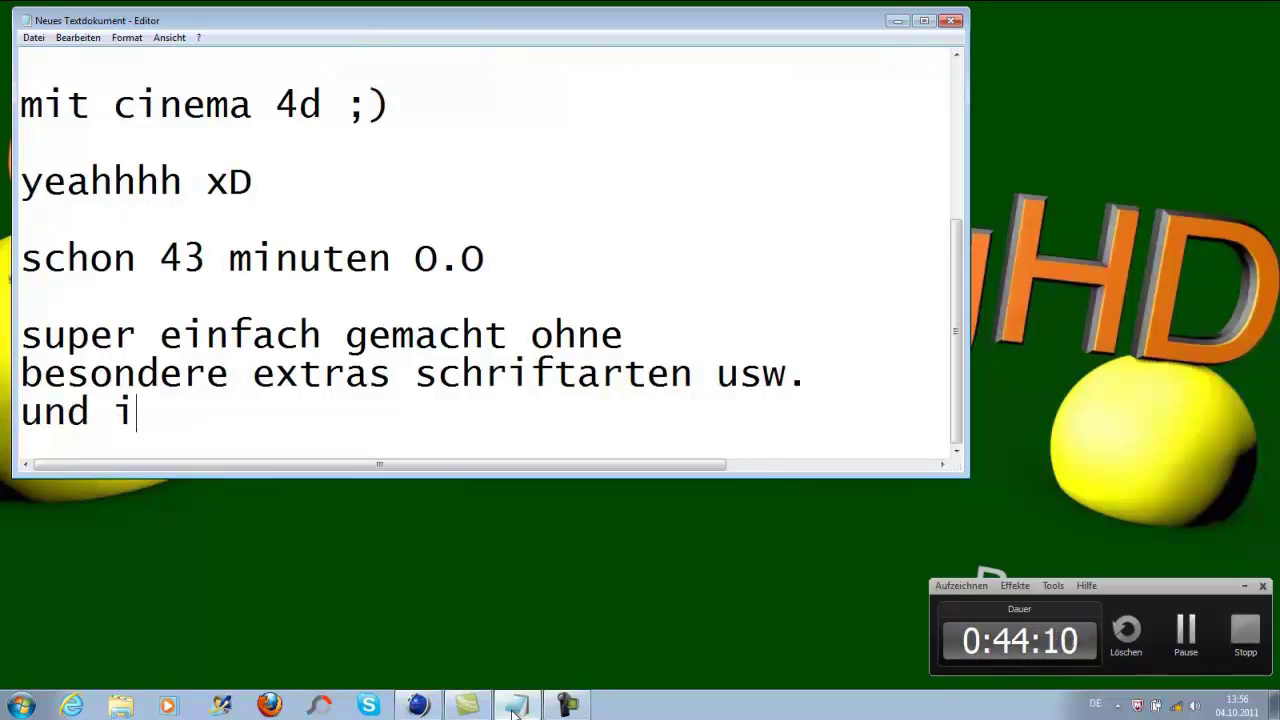
pyautogui.write('n nichtmal')
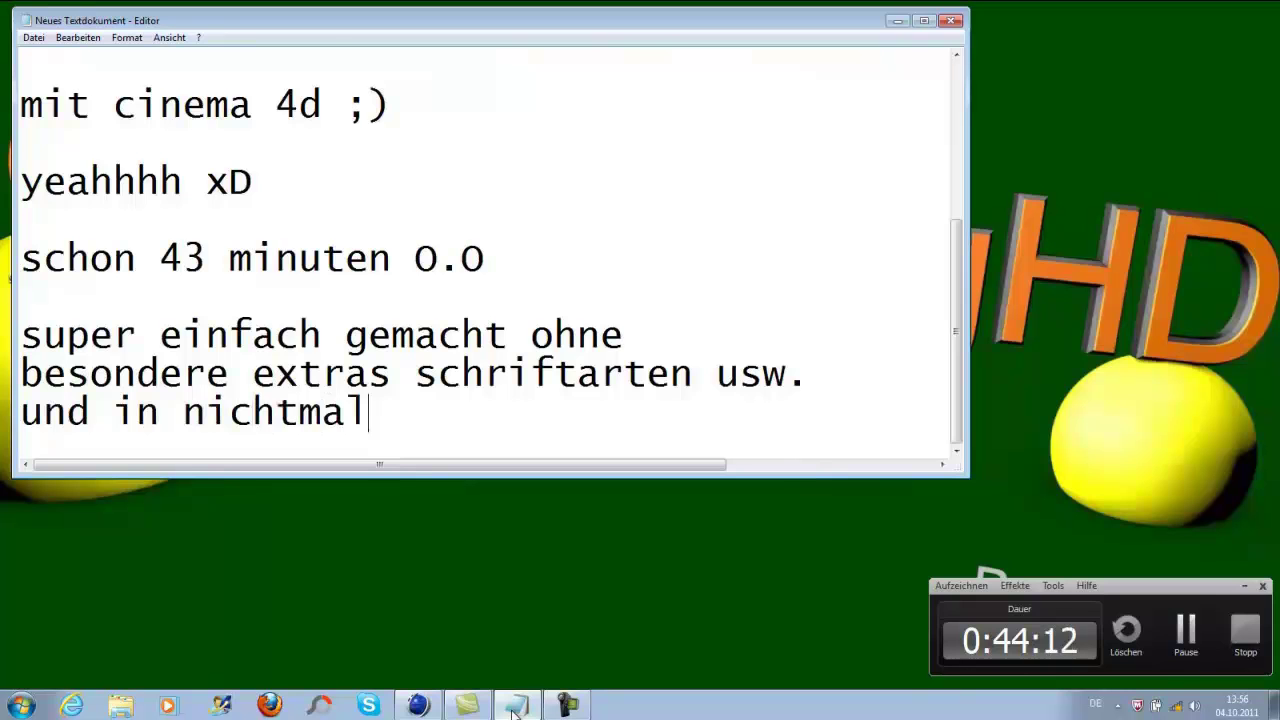
pyautogui.write('45 ')
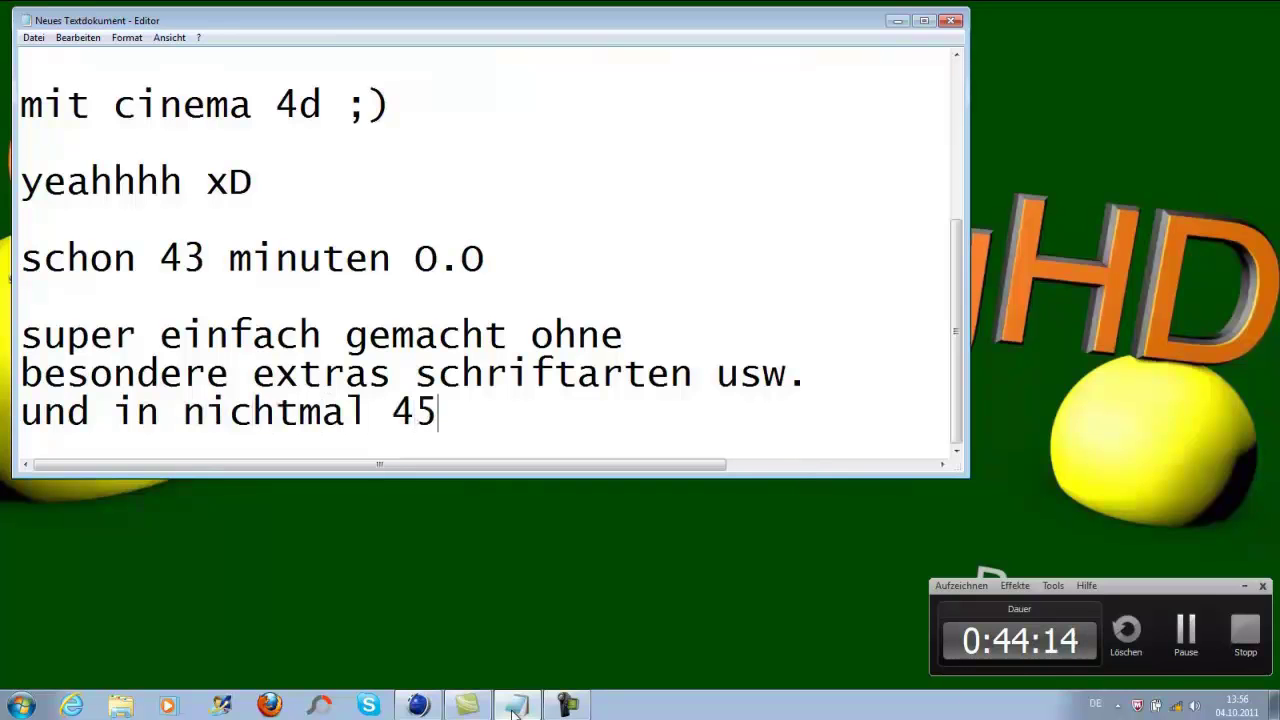
pyautogui.write('minuten also ')
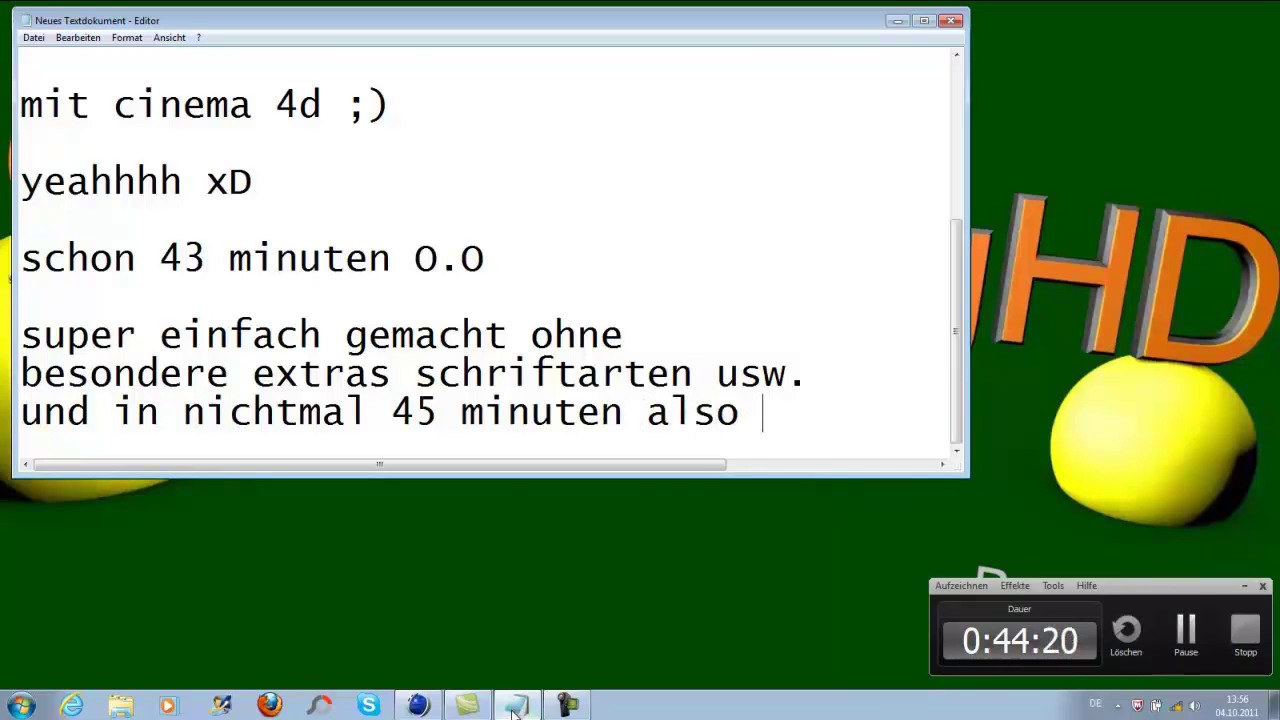
pyautogui.write('v')
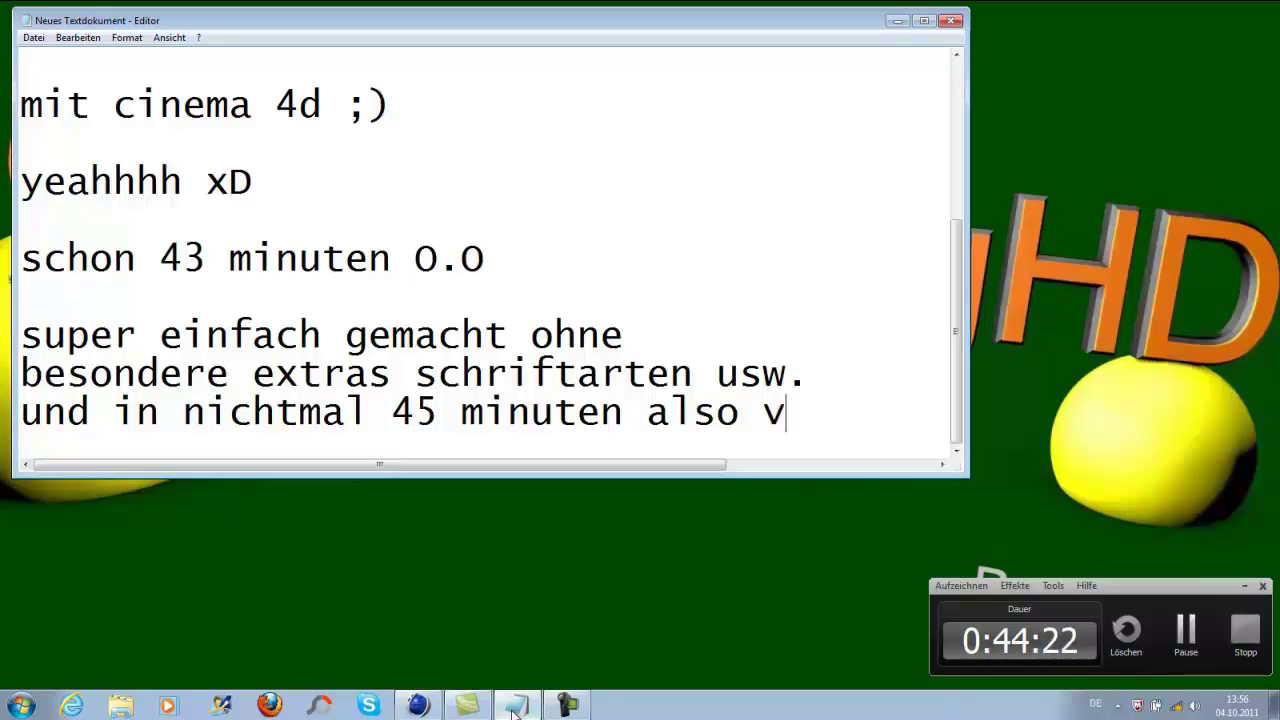
pyautogui.write('iel spass')
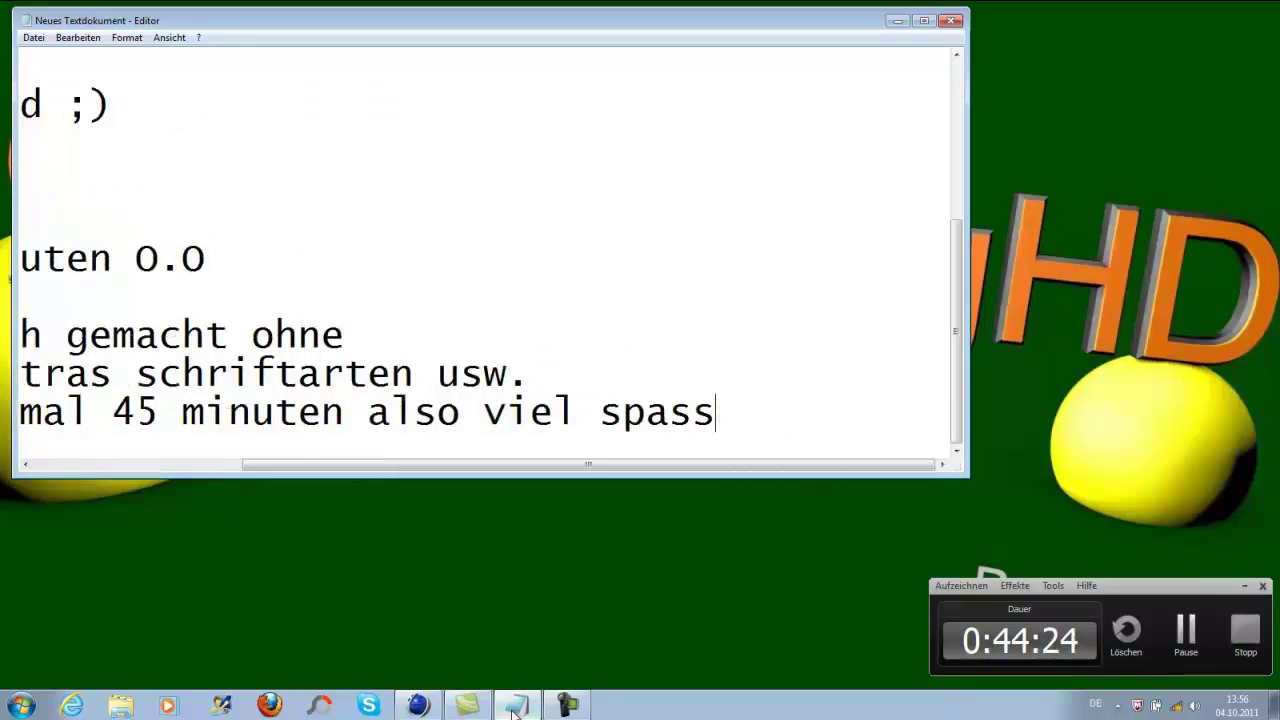
# Add the wish for viewers who have 'lange weile...:)' and a 'bis bald' goodbye signed with the author's name
pyautogui.press('Return')
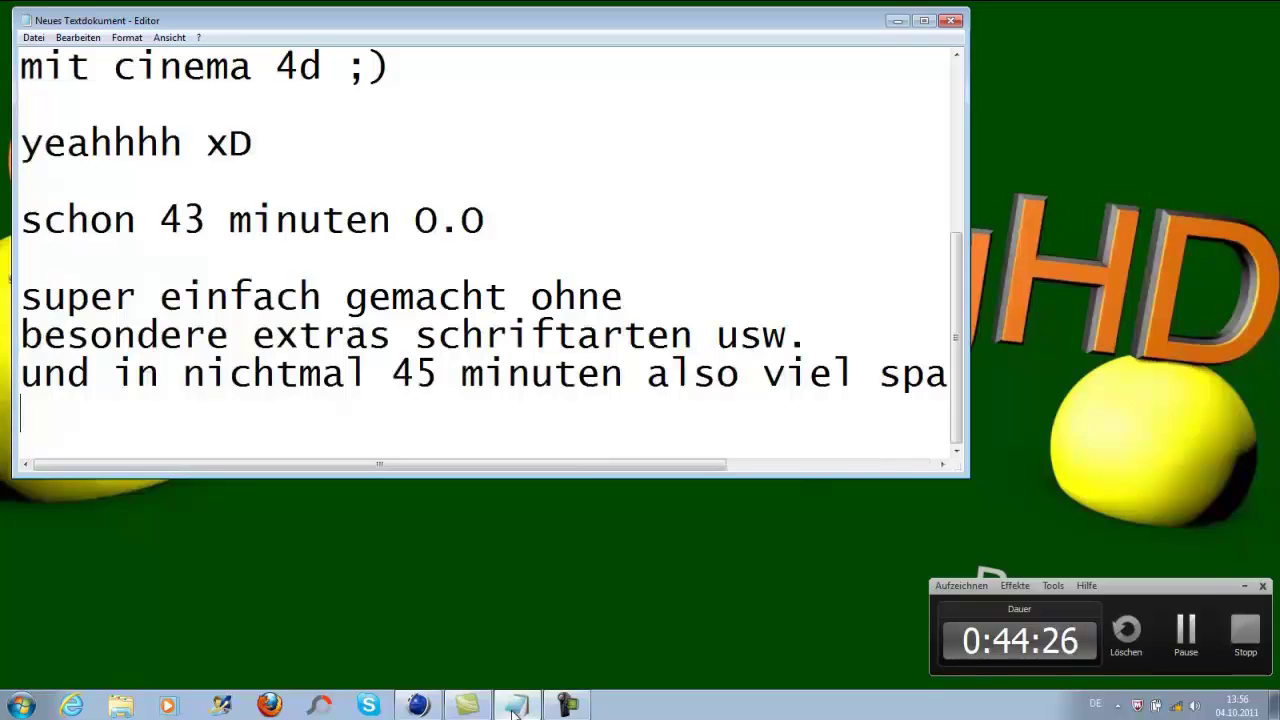
pyautogui.write('wünsch ich euch f')
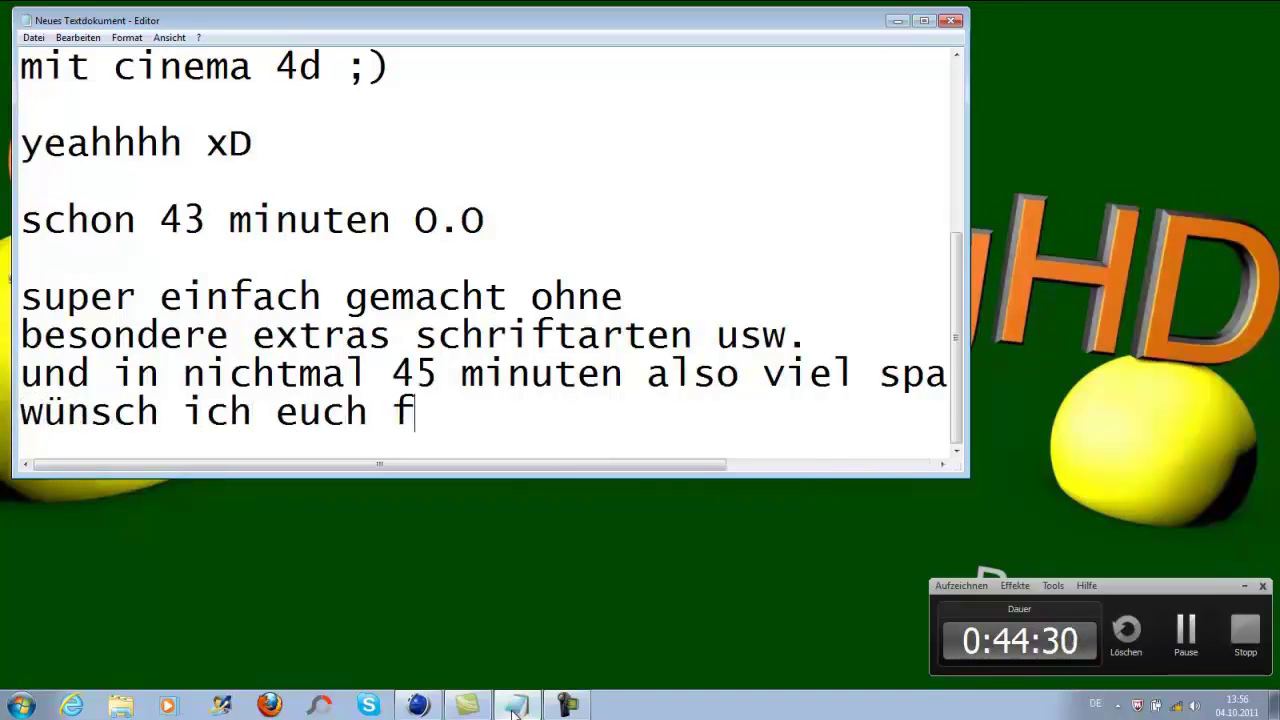
pyautogui.write('alls ihr auch mal lan')
pyautogui.press('BackSpace')
pyautogui.write('lang')
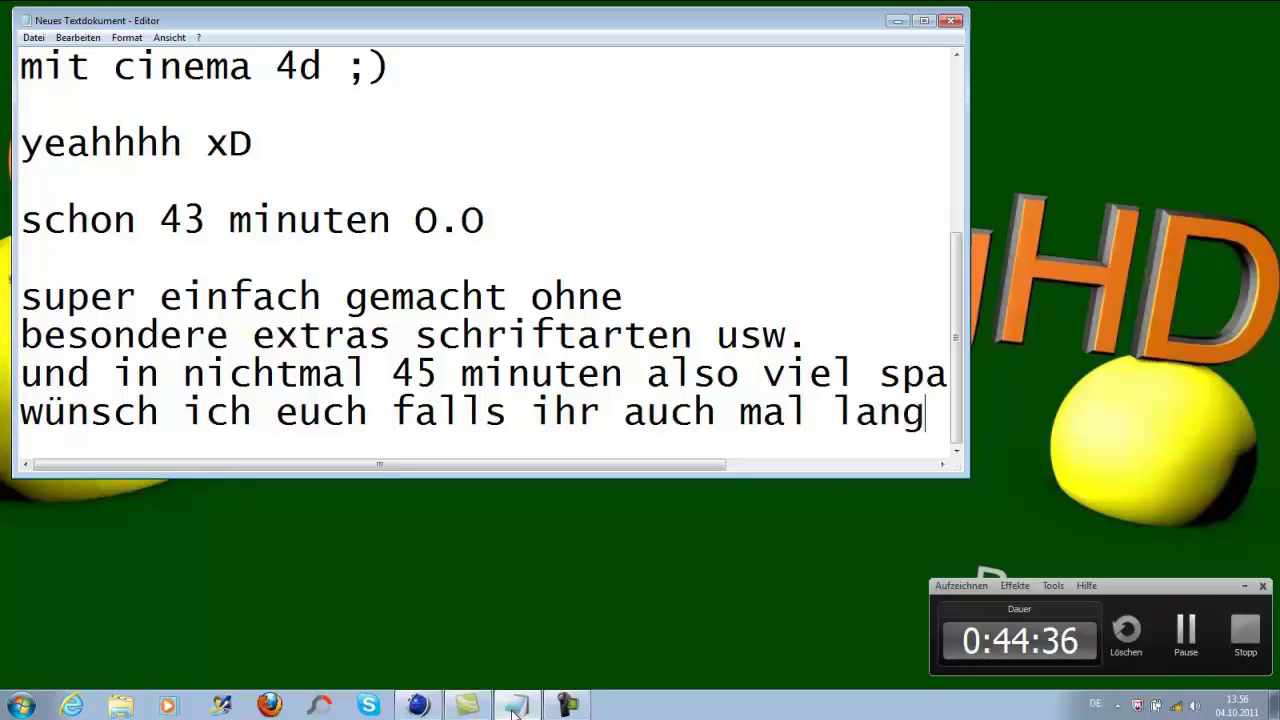
pyautogui.write('e')
pyautogui.press('Return')
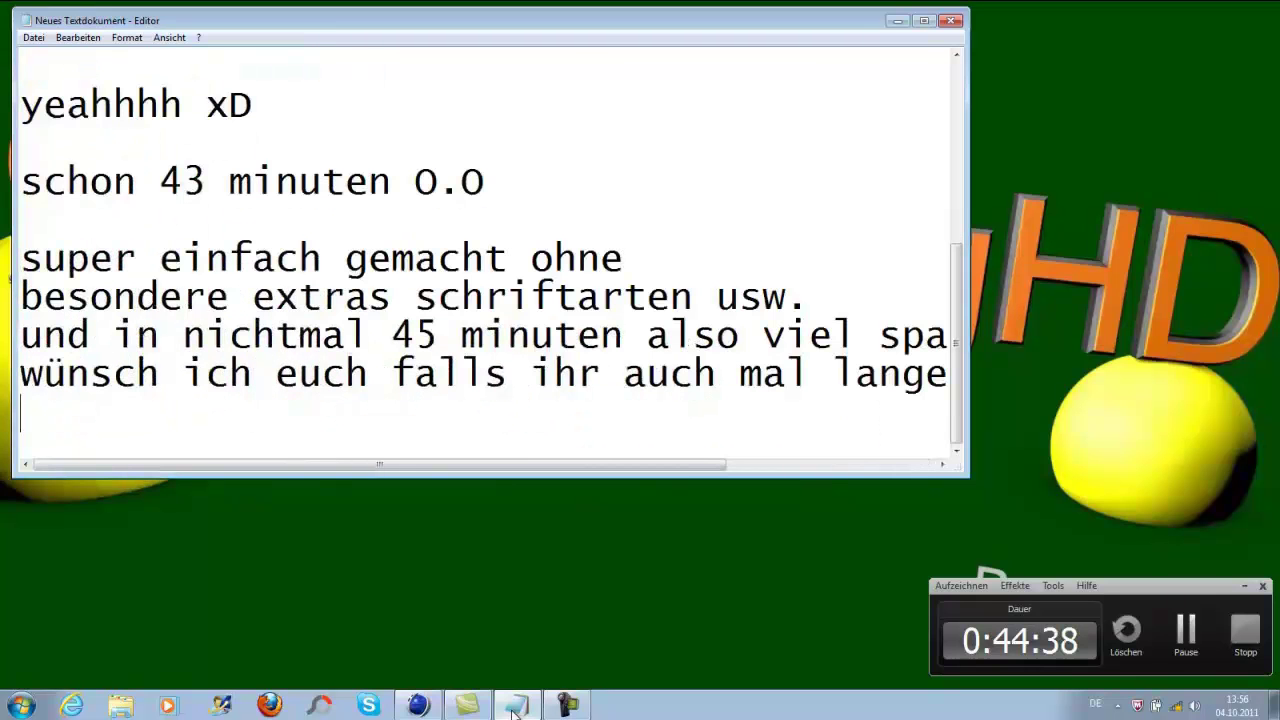
pyautogui.write('weile ')
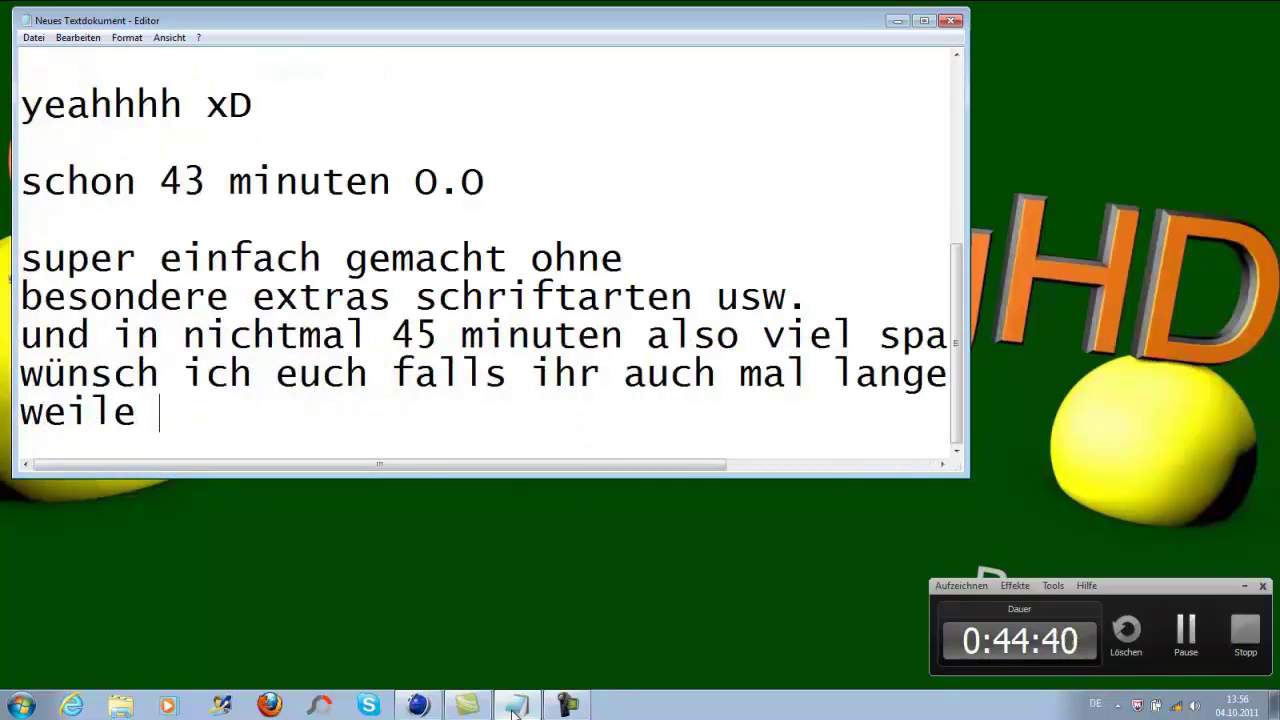
pyautogui.write('habt')
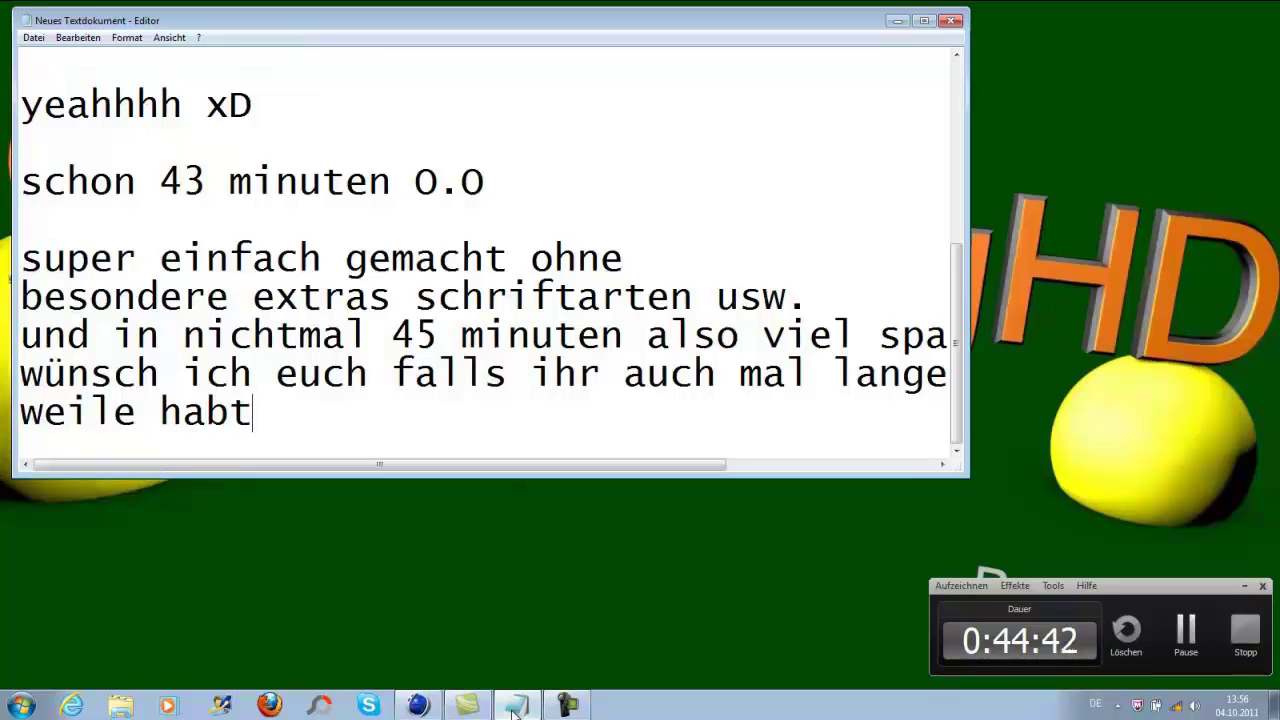
pyautogui.write('...')
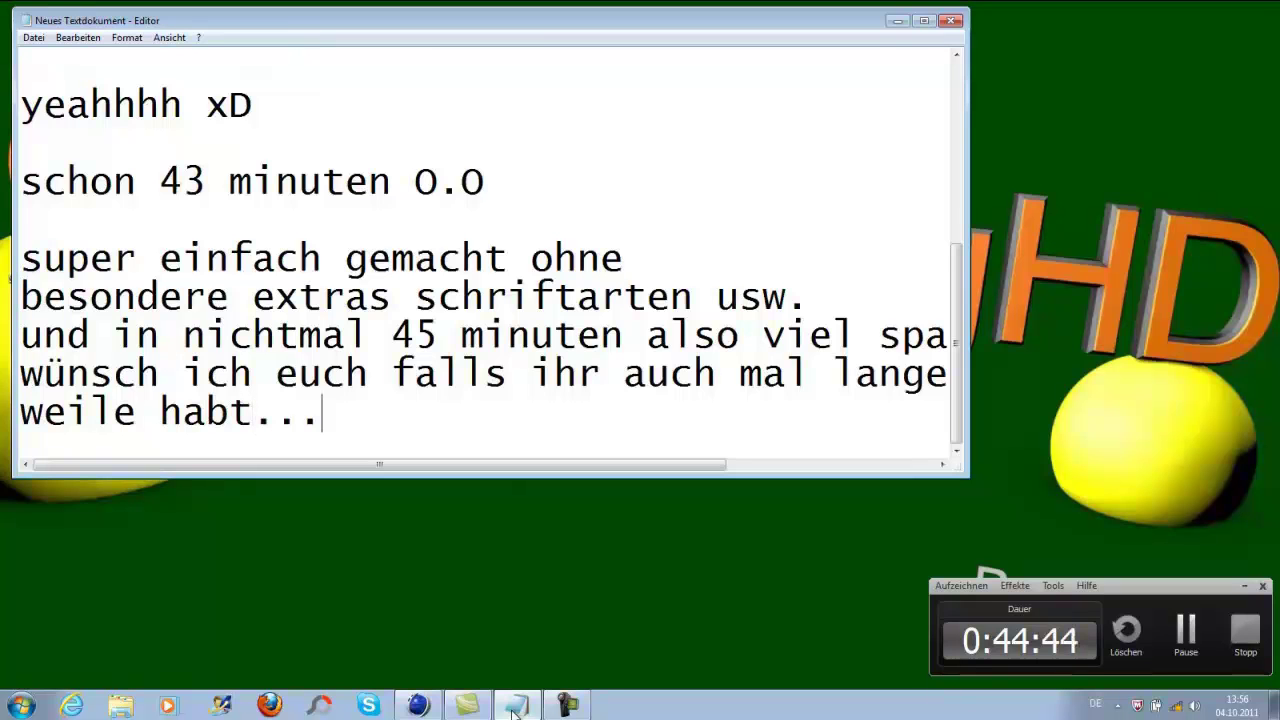
pyautogui.write(':)')
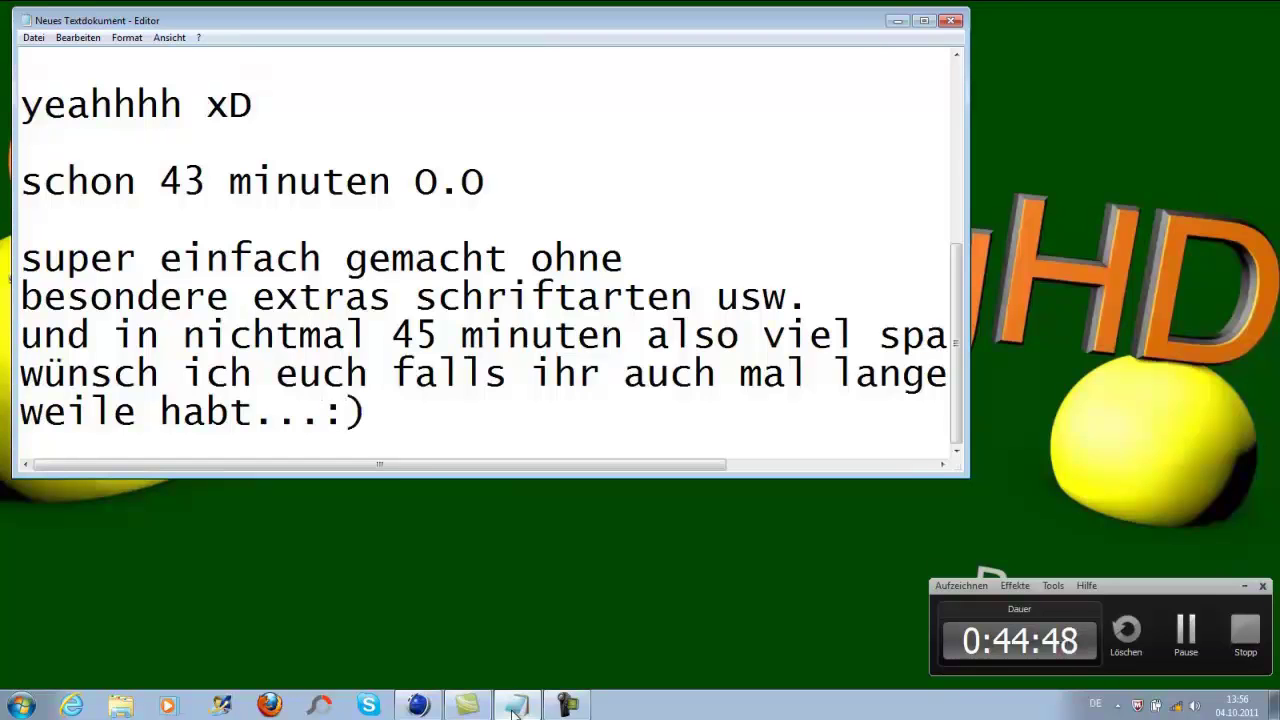
pyautogui.press('Return')
pyautogui.write('bis b')
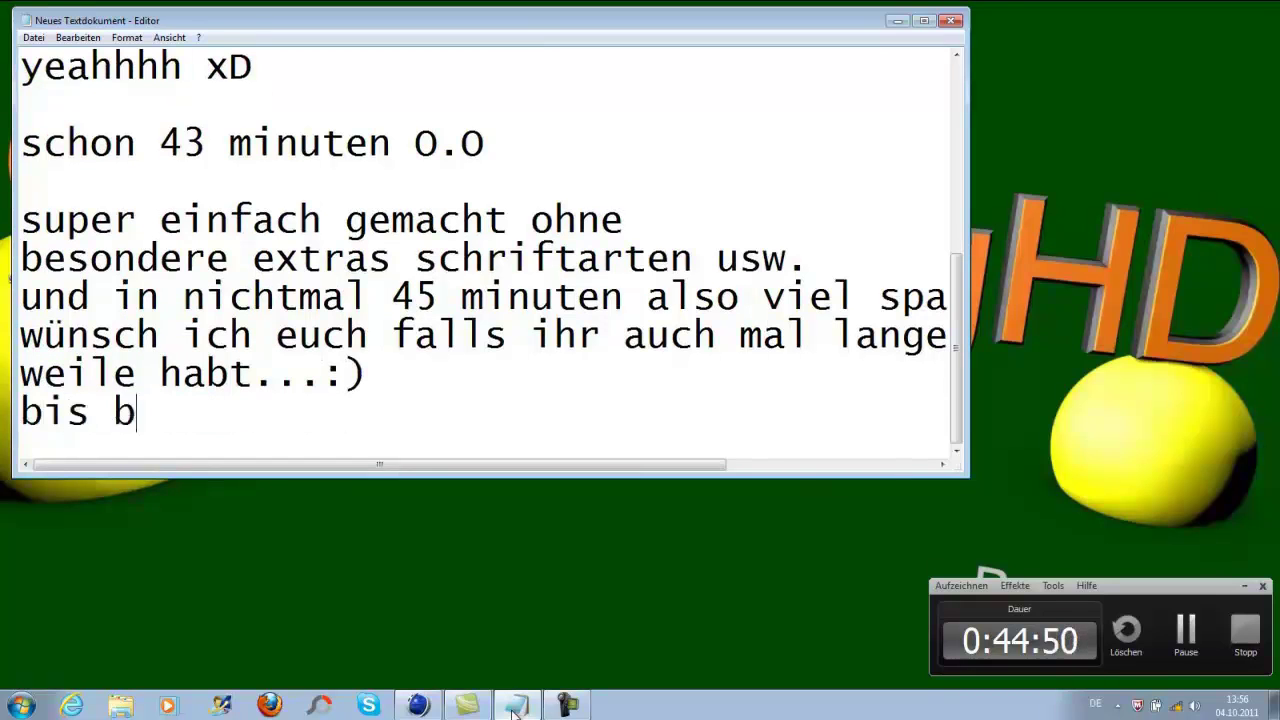
pyautogui.write('ald euer jurij')
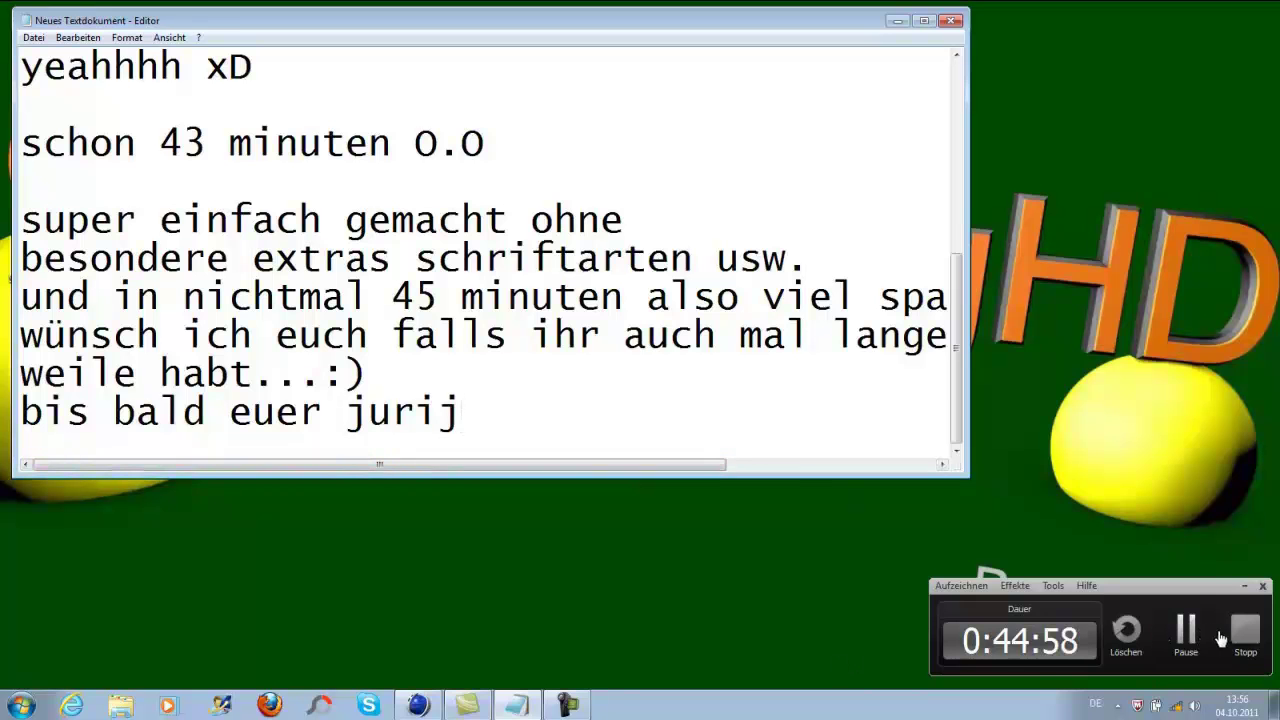
pyautogui.click(1245, 630)
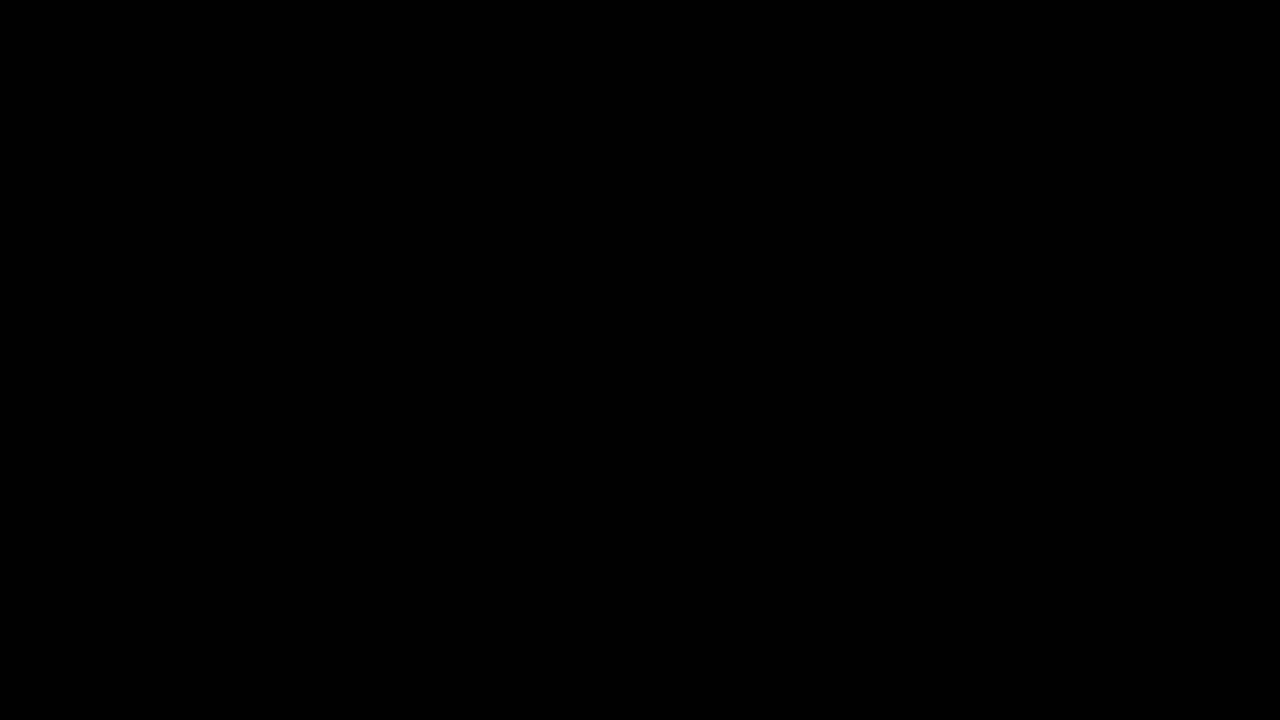